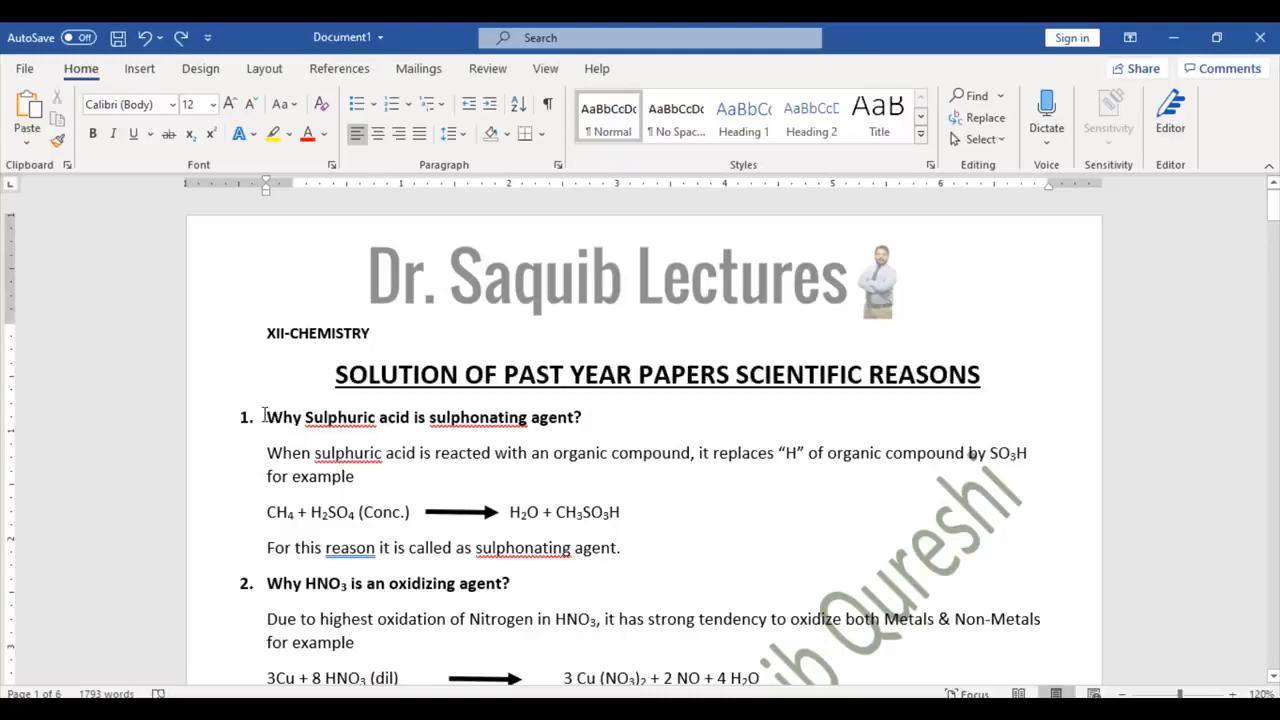
Step: Try sorting the first question and answer paragraphs, then undo the sort
left_click_drag(265, 417, 632, 548)
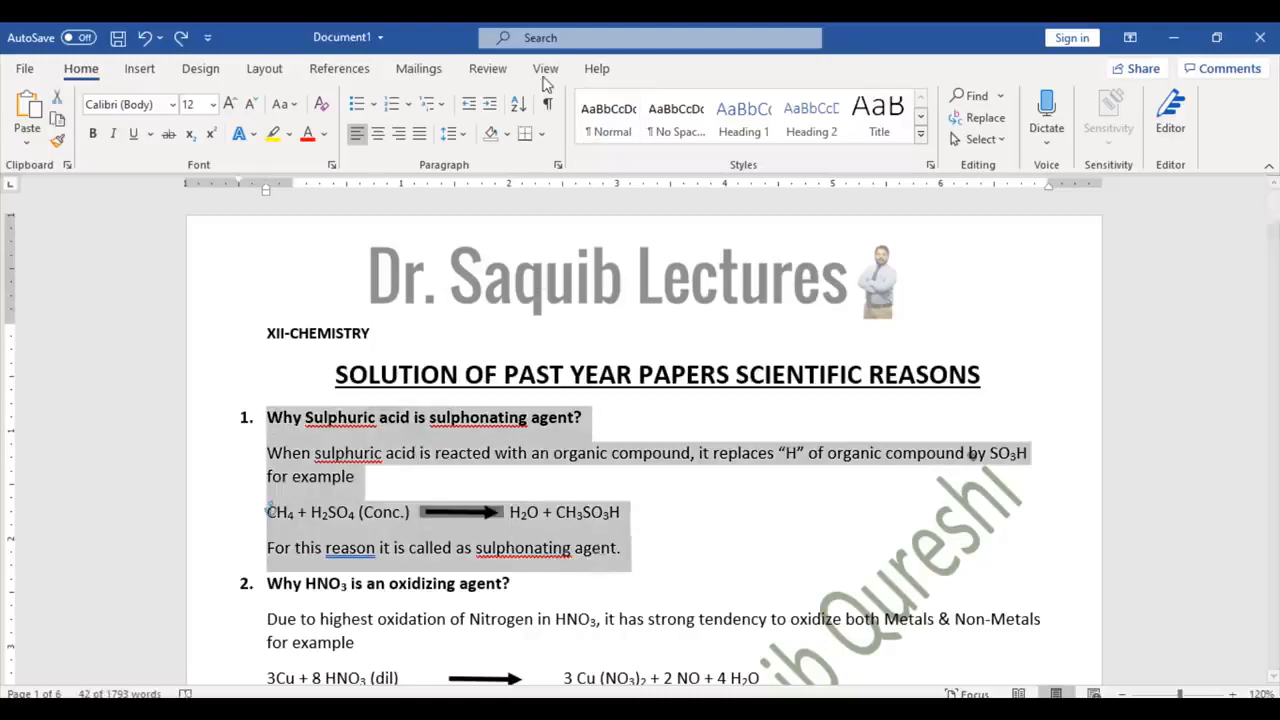
left_click(522, 110)
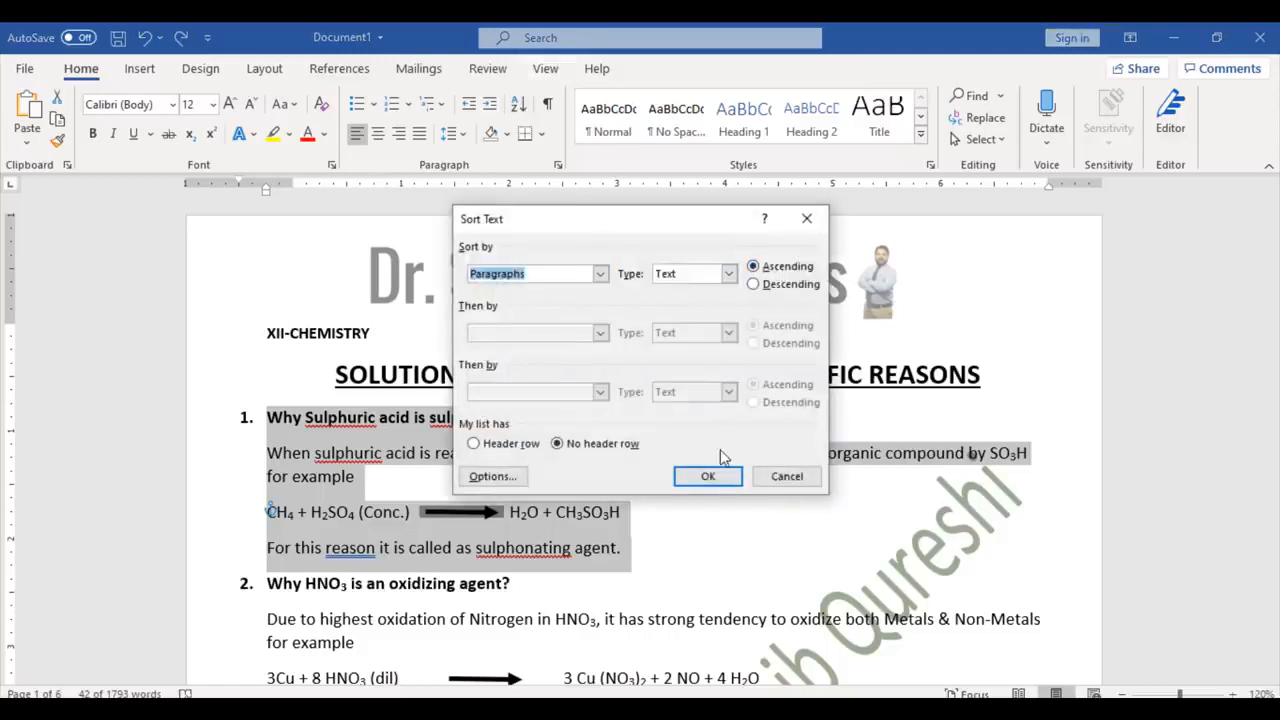
left_click(720, 480)
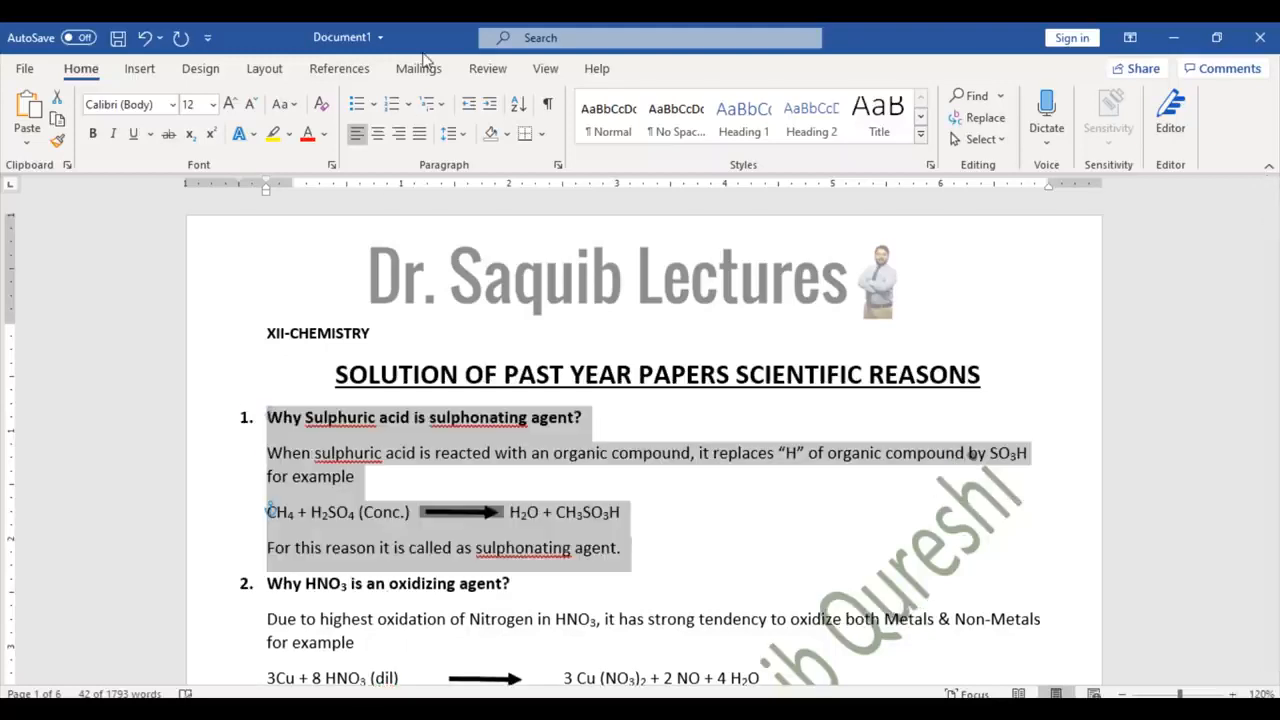
key("ctrl+z")
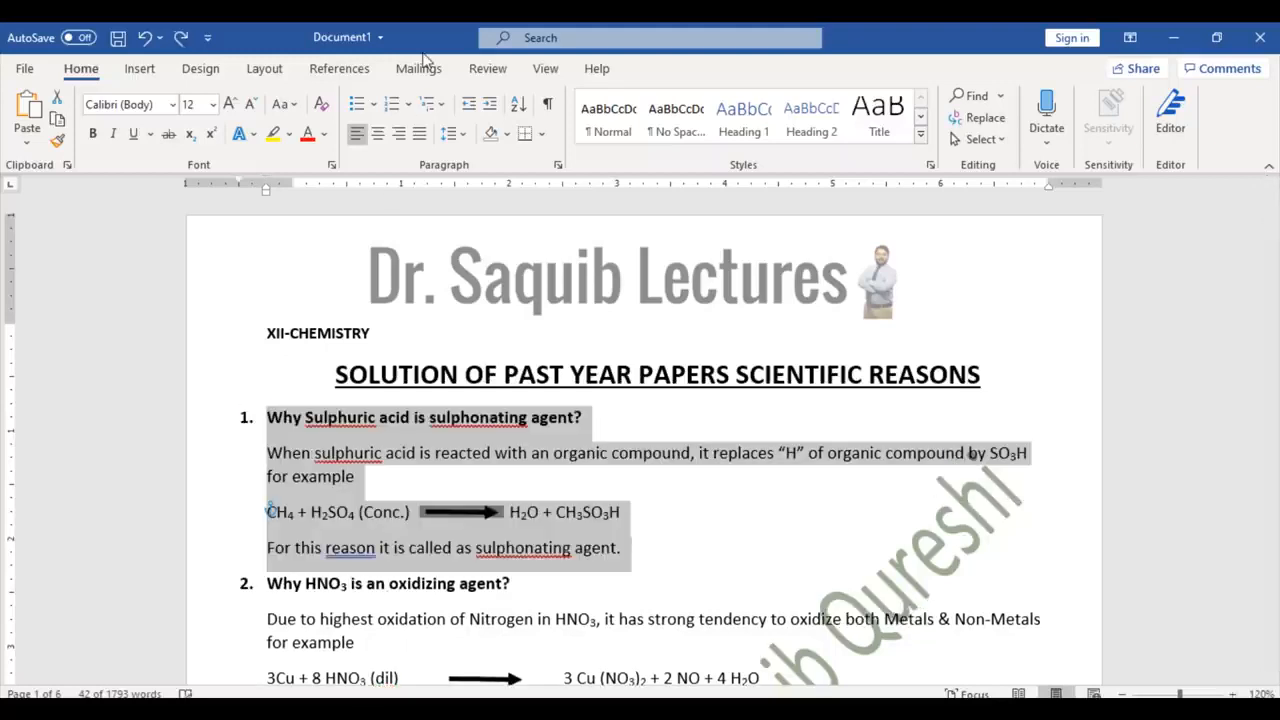
left_click(665, 492)
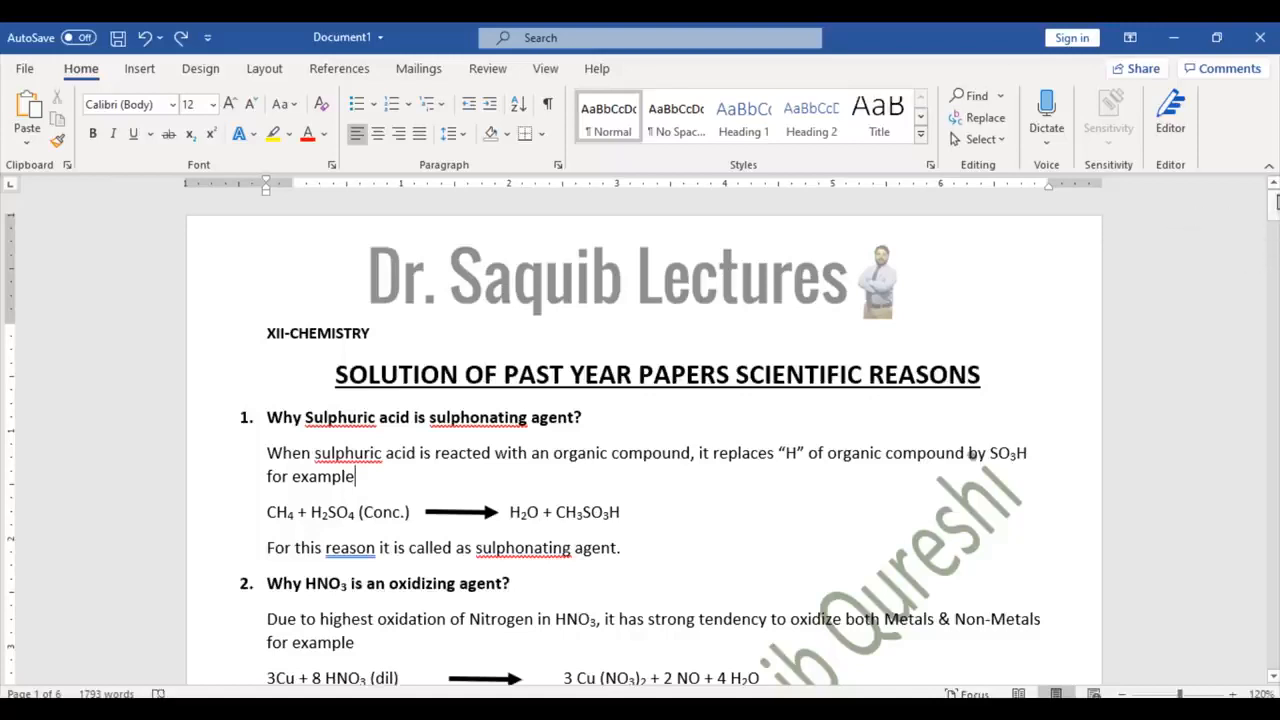
Step: On the last page, start a plain unnumbered line after list item d)
left_click_drag(1275, 205, 1271, 620)
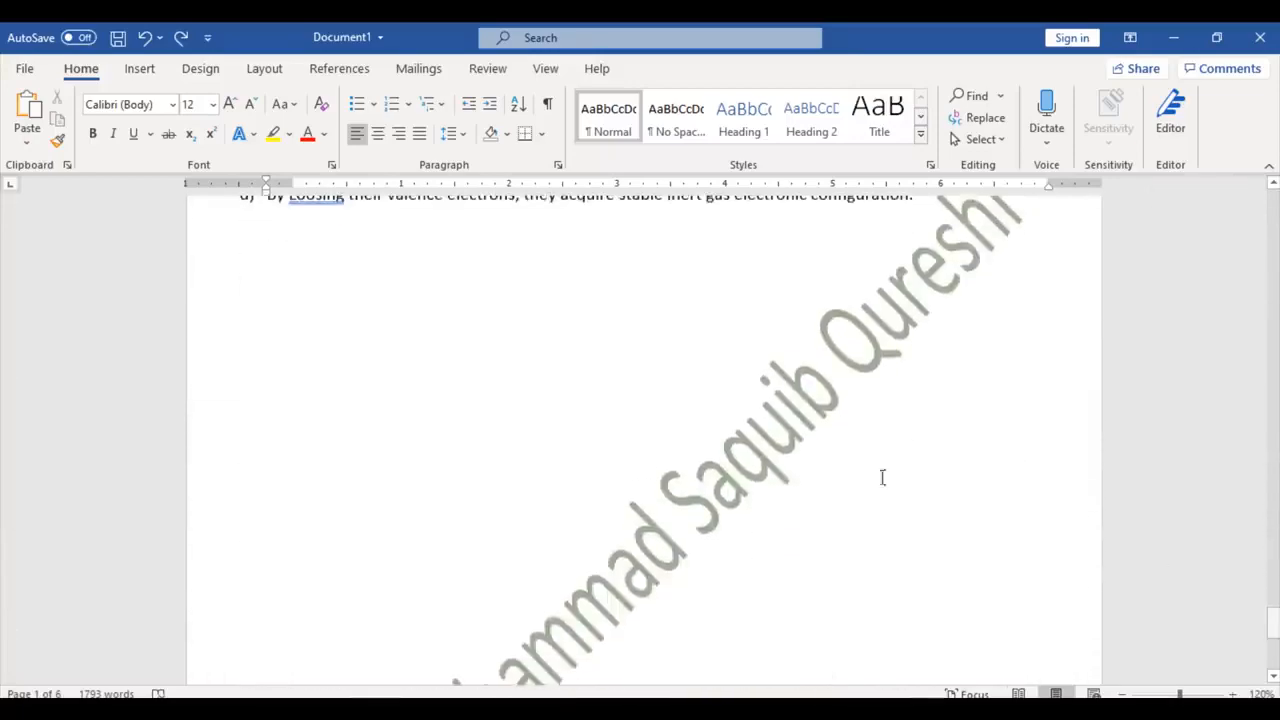
left_click(361, 281)
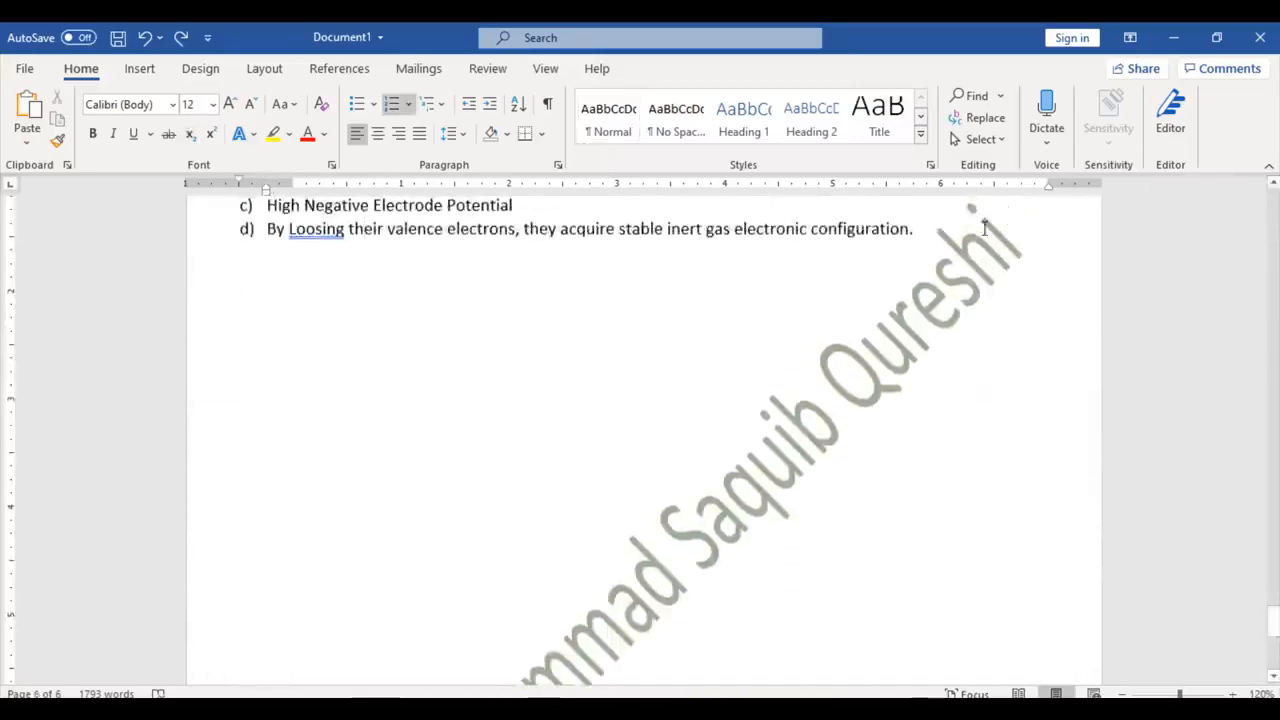
key("Return")
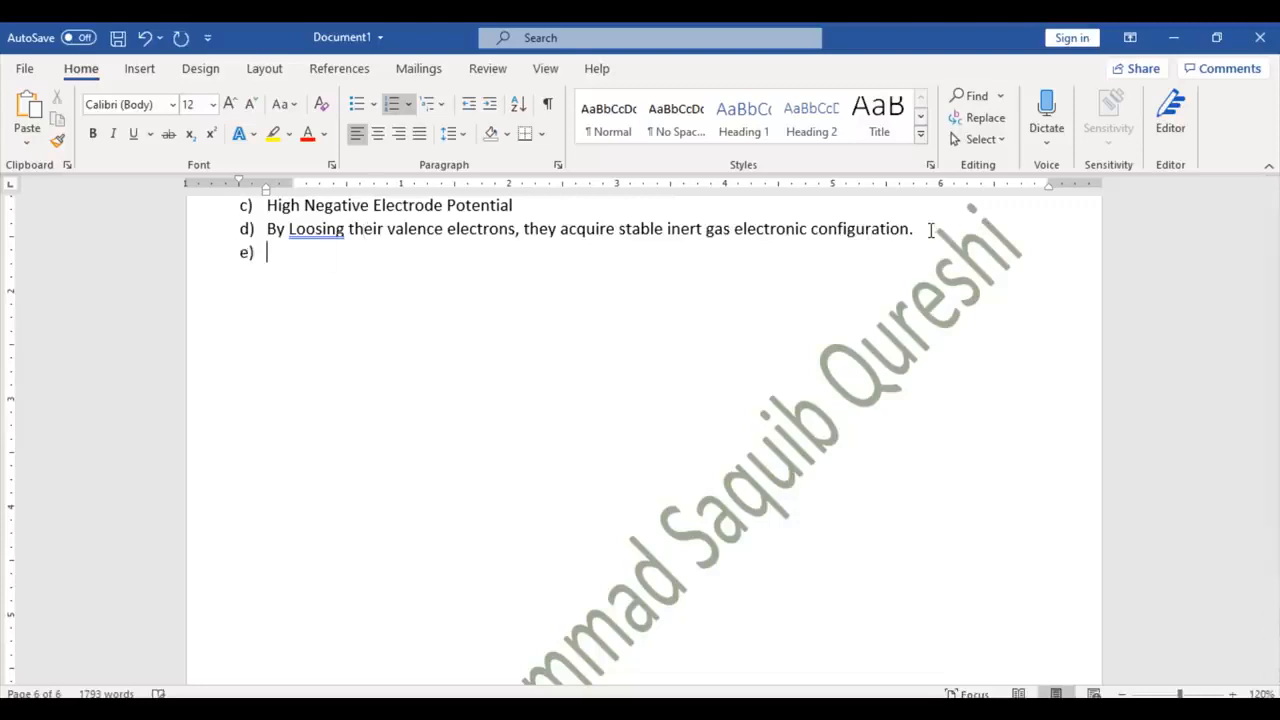
key("Return")
key("Return")
Step: Type six names, one per line, fixing the typos along the way
type("alinu")
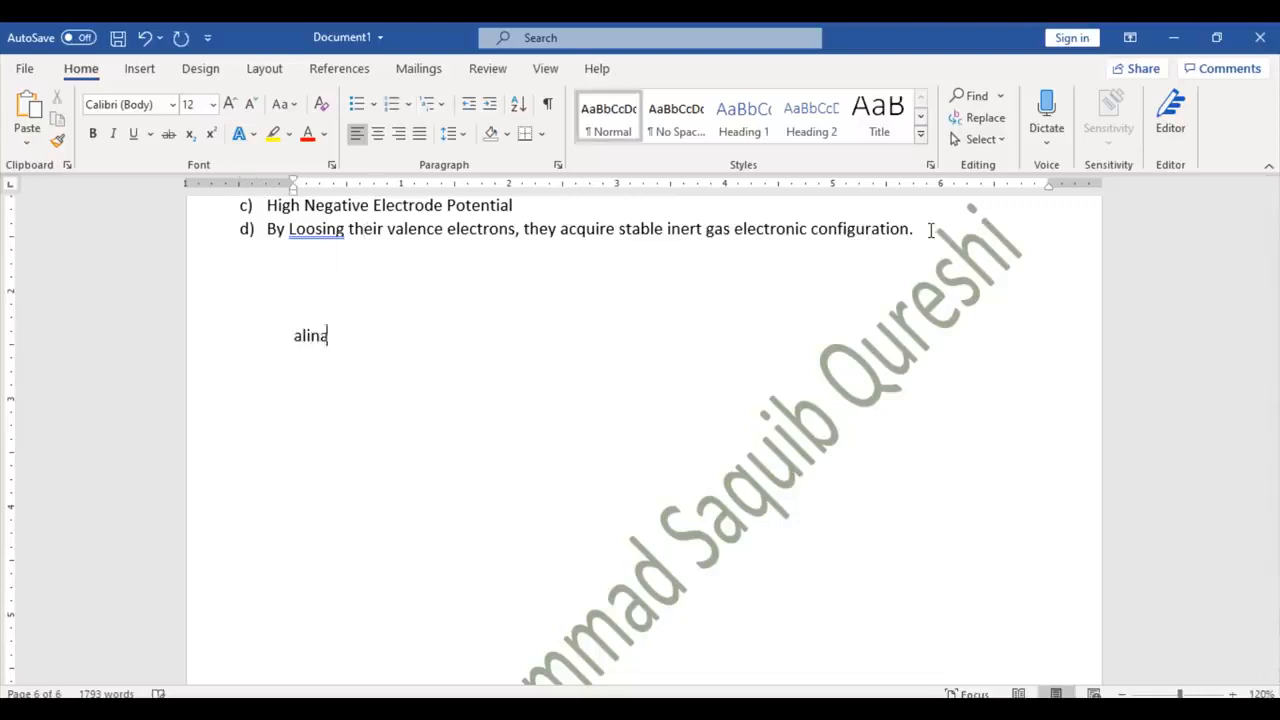
key("BackSpace")
type("a")
key("Return")
type("zahraM")
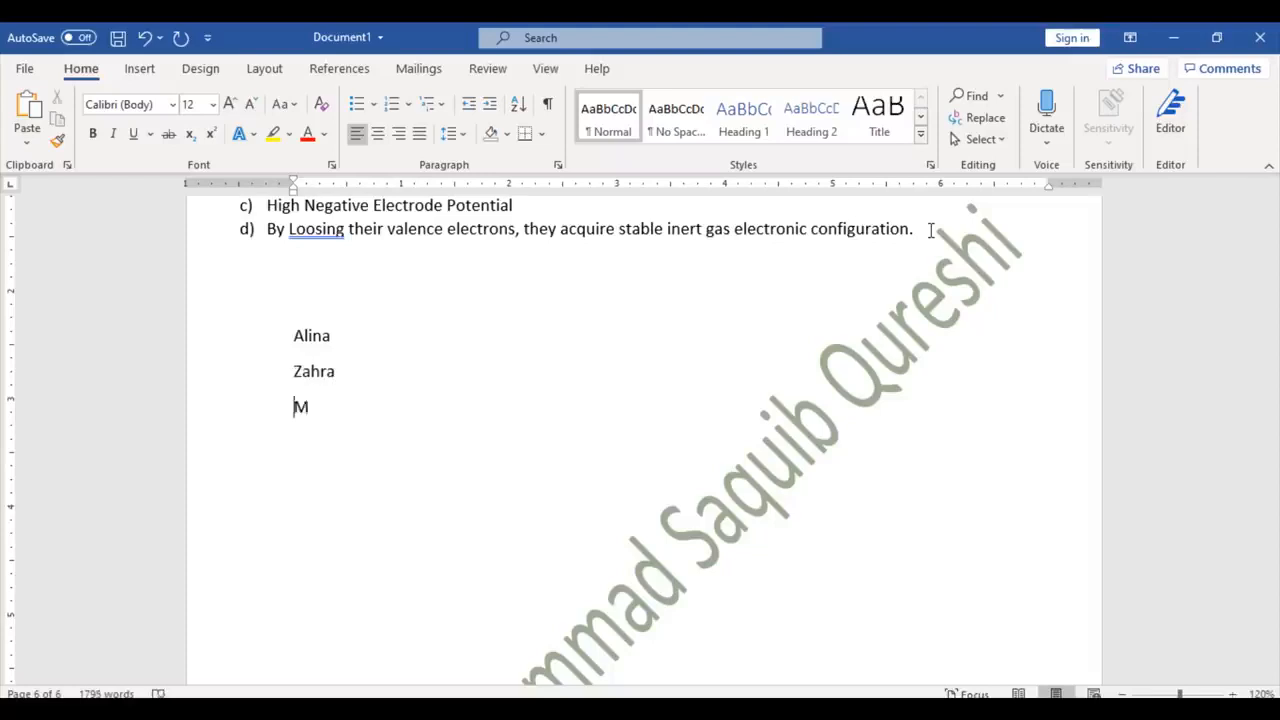
type("uhammad Saquib")
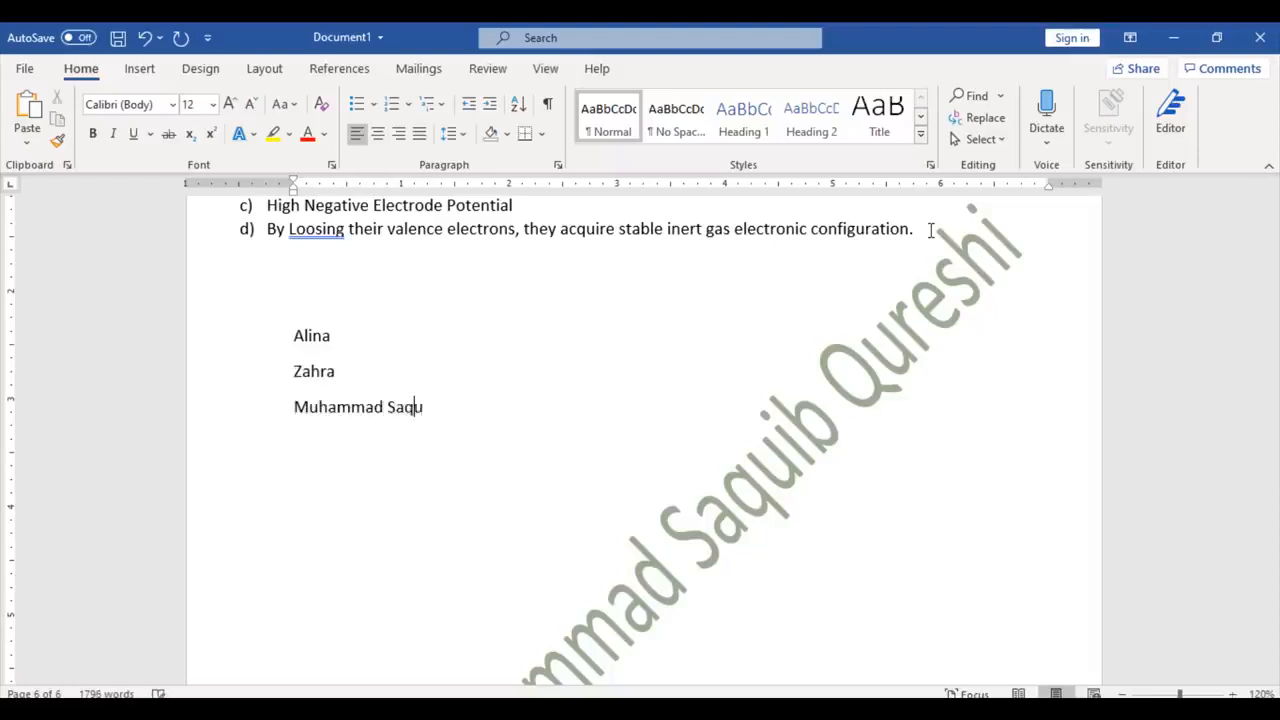
key("Return")
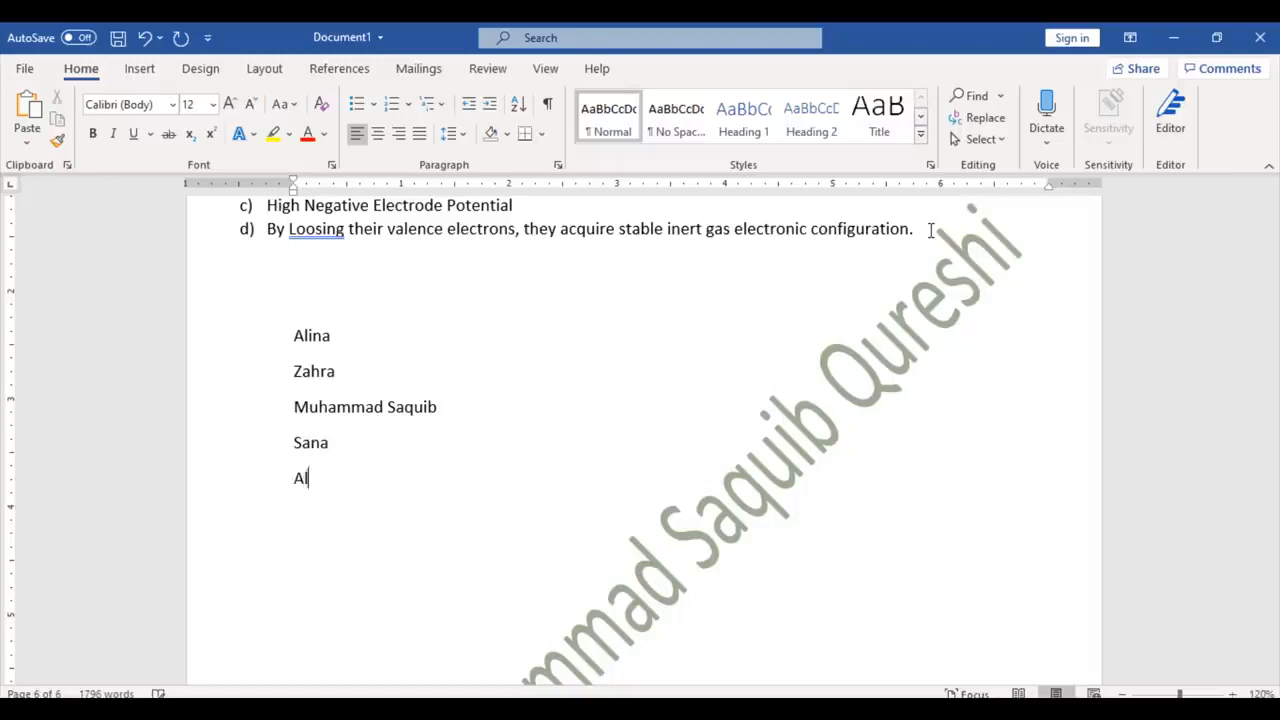
key("Return")
type("SHiza")
key("Return")
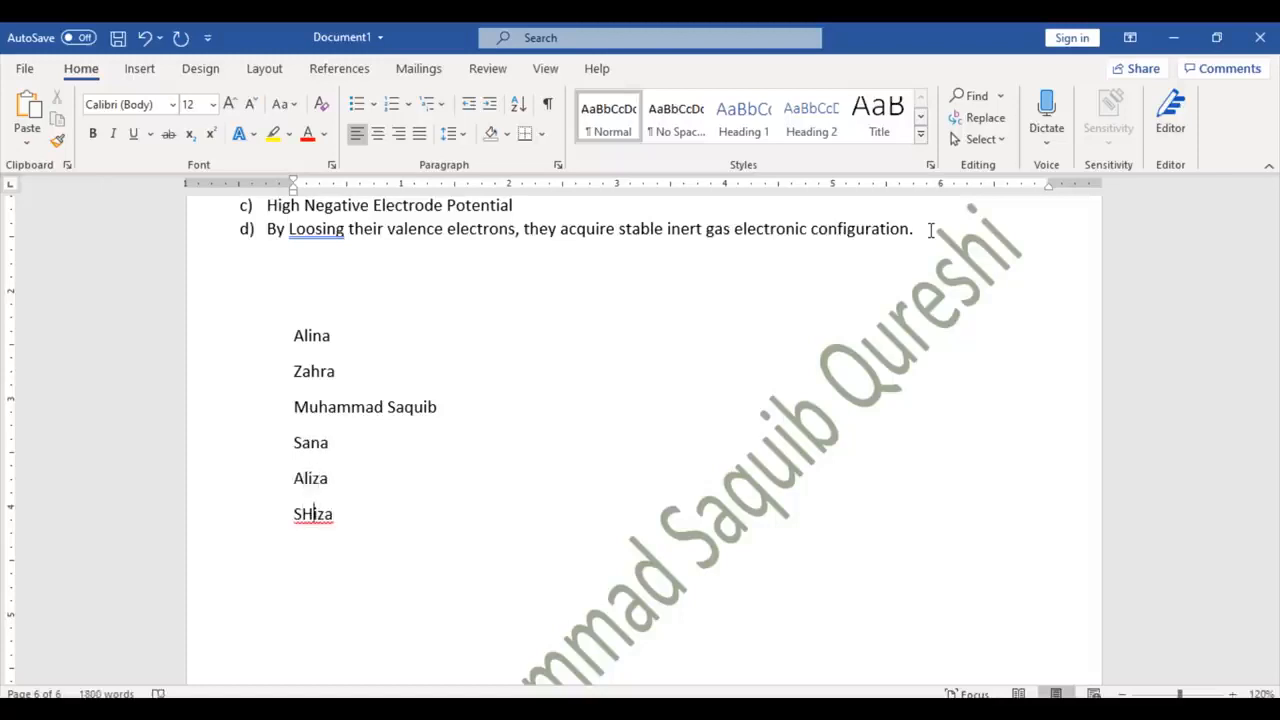
key("BackSpace")
type("h")
key("Down")
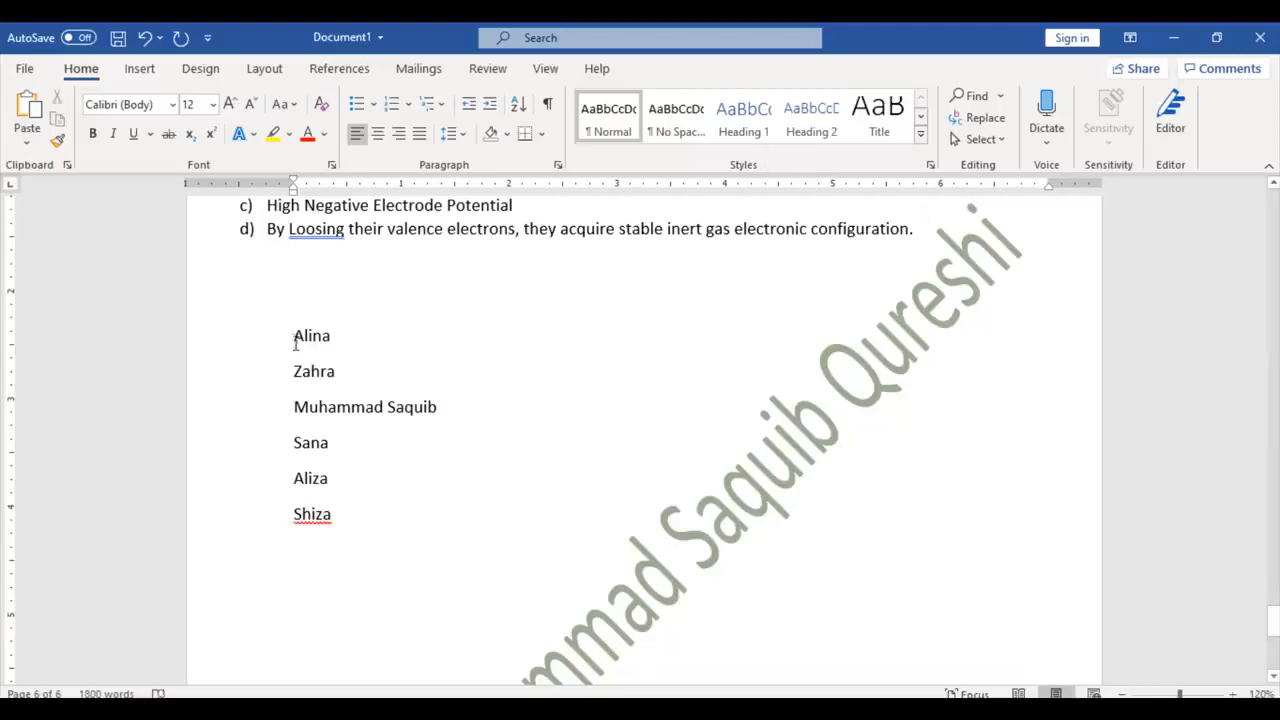
left_click_drag(293, 336, 340, 514)
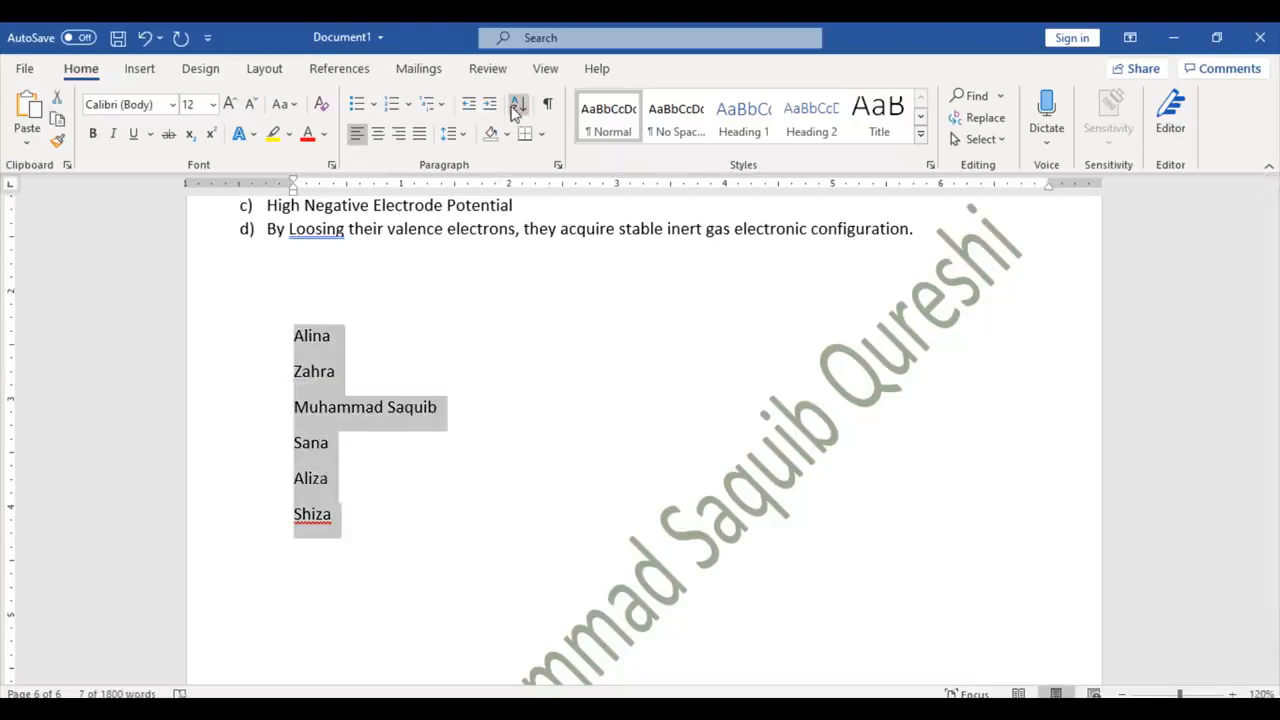
left_click(517, 105)
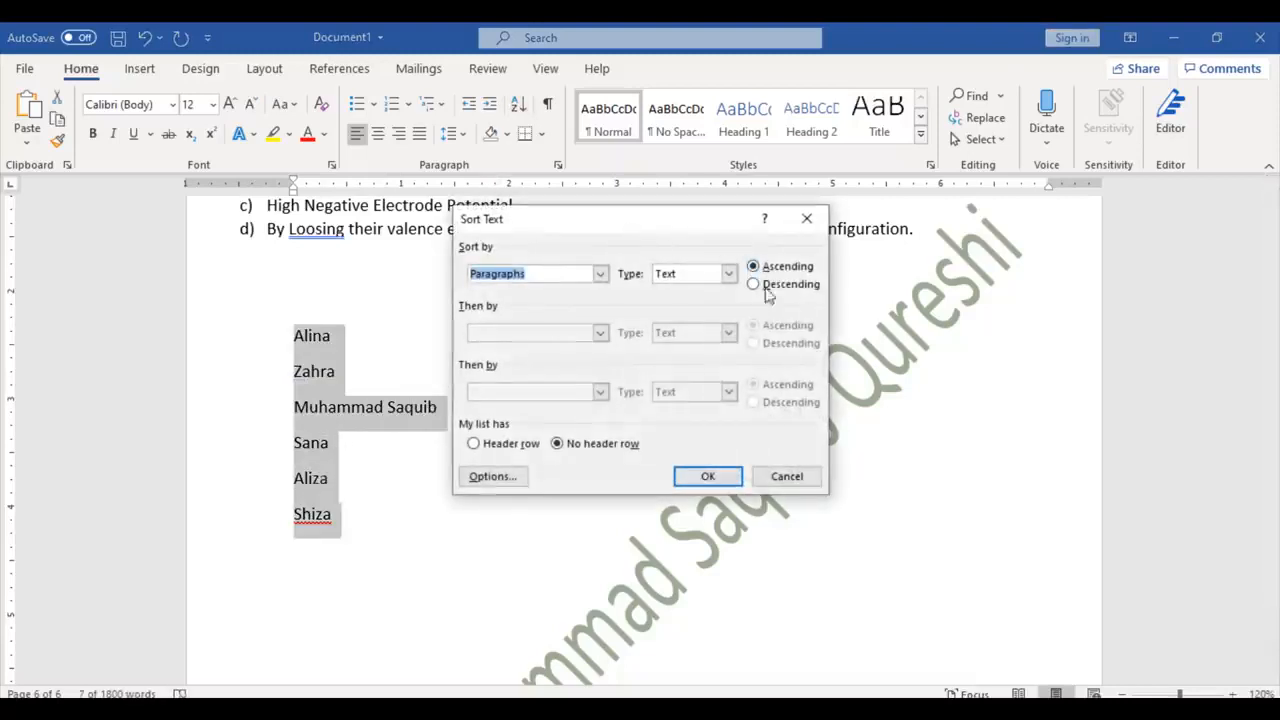
left_click(708, 477)
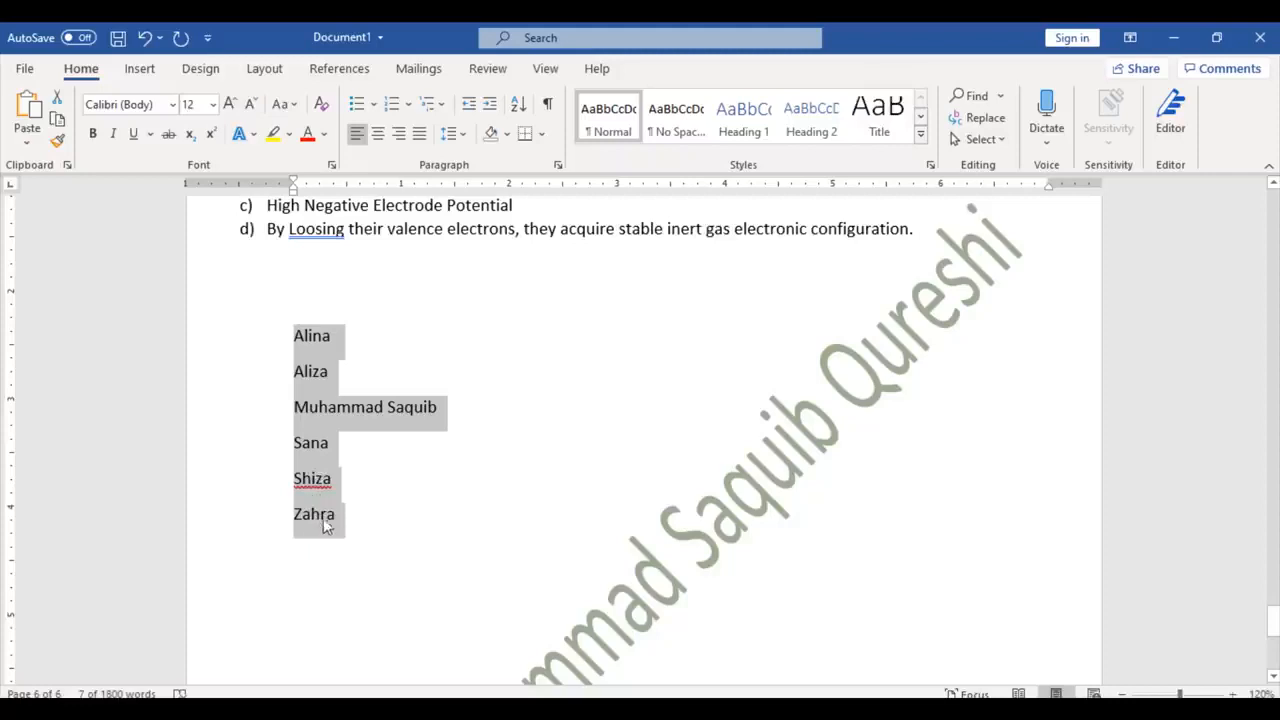
key("ctrl+z")
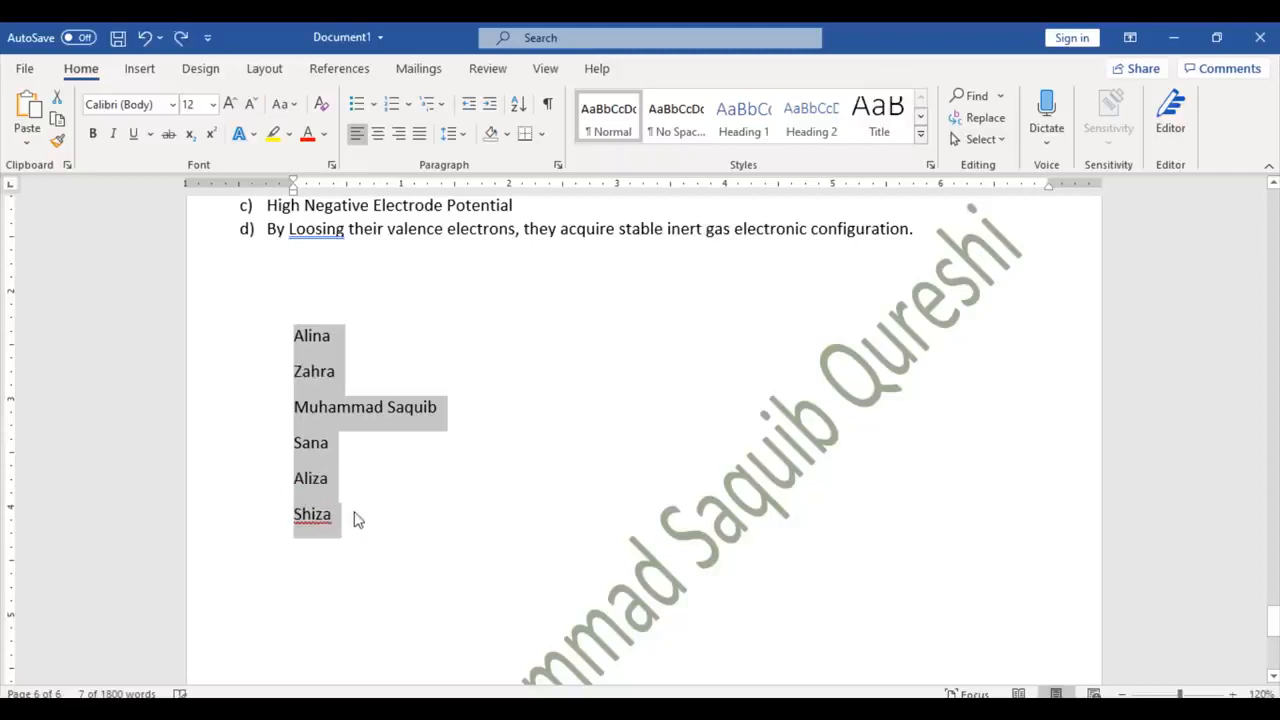
left_click_drag(1273, 622, 1276, 198)
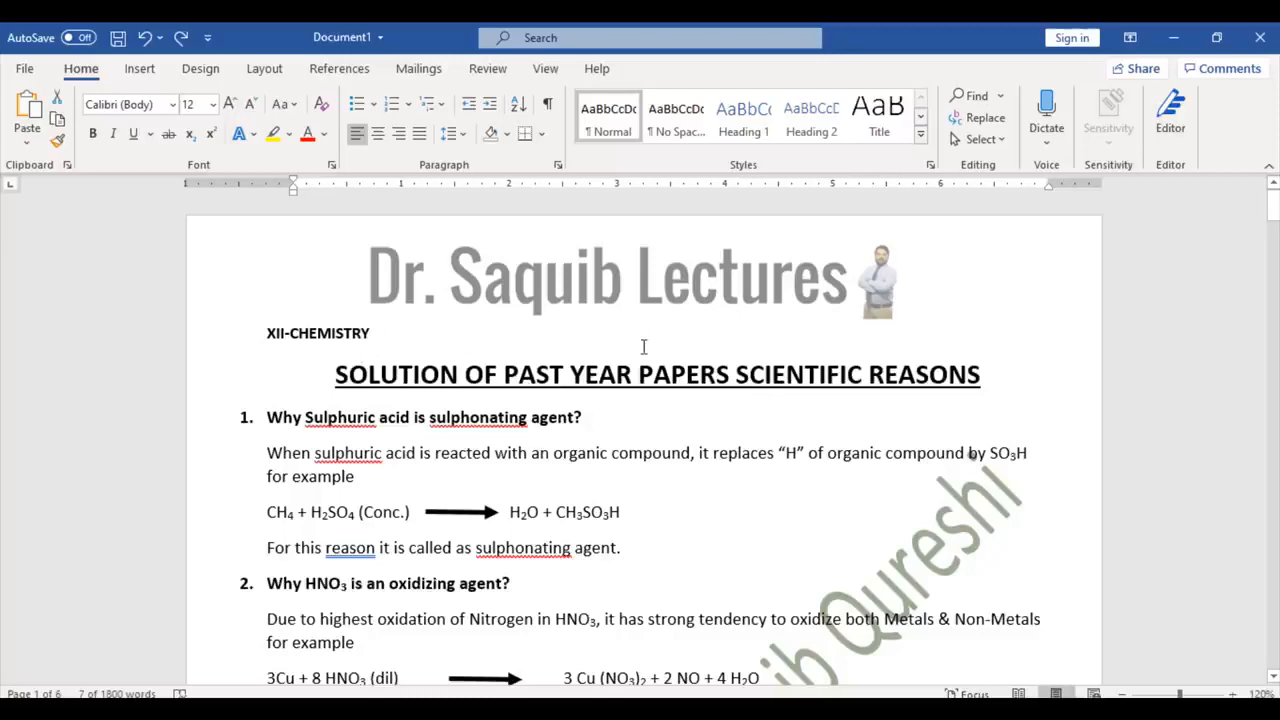
left_click(549, 105)
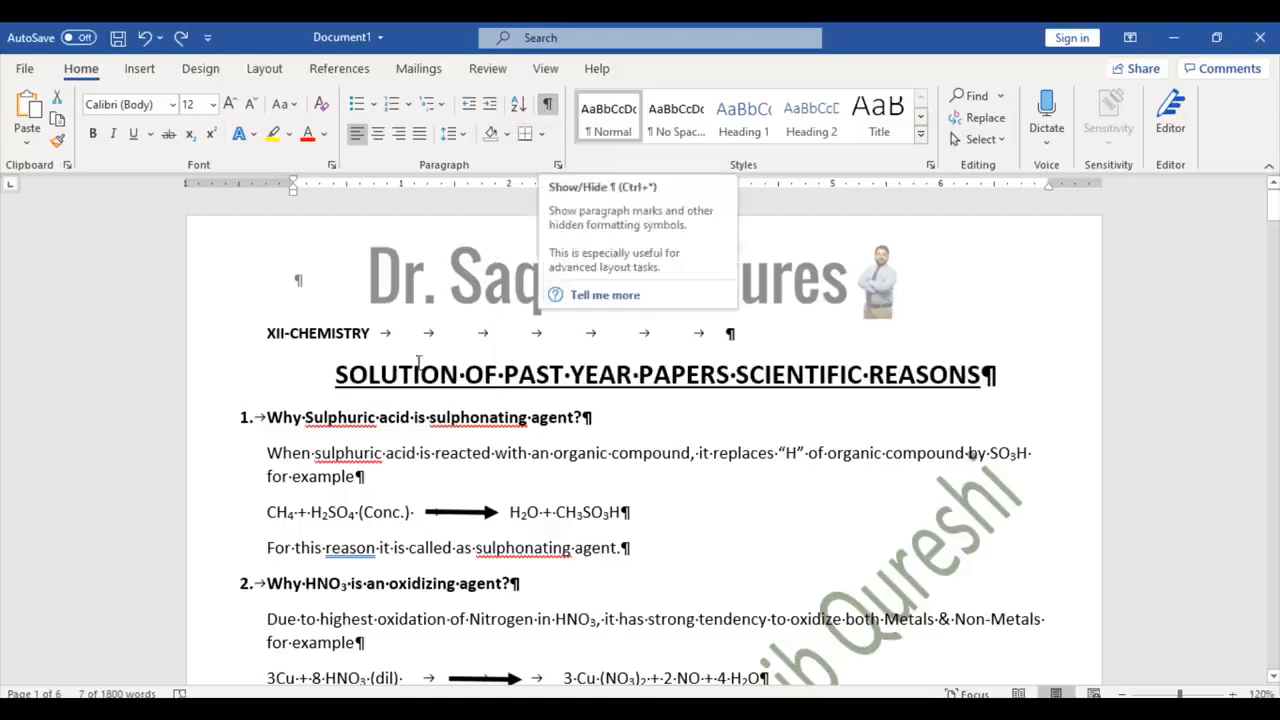
left_click(547, 104)
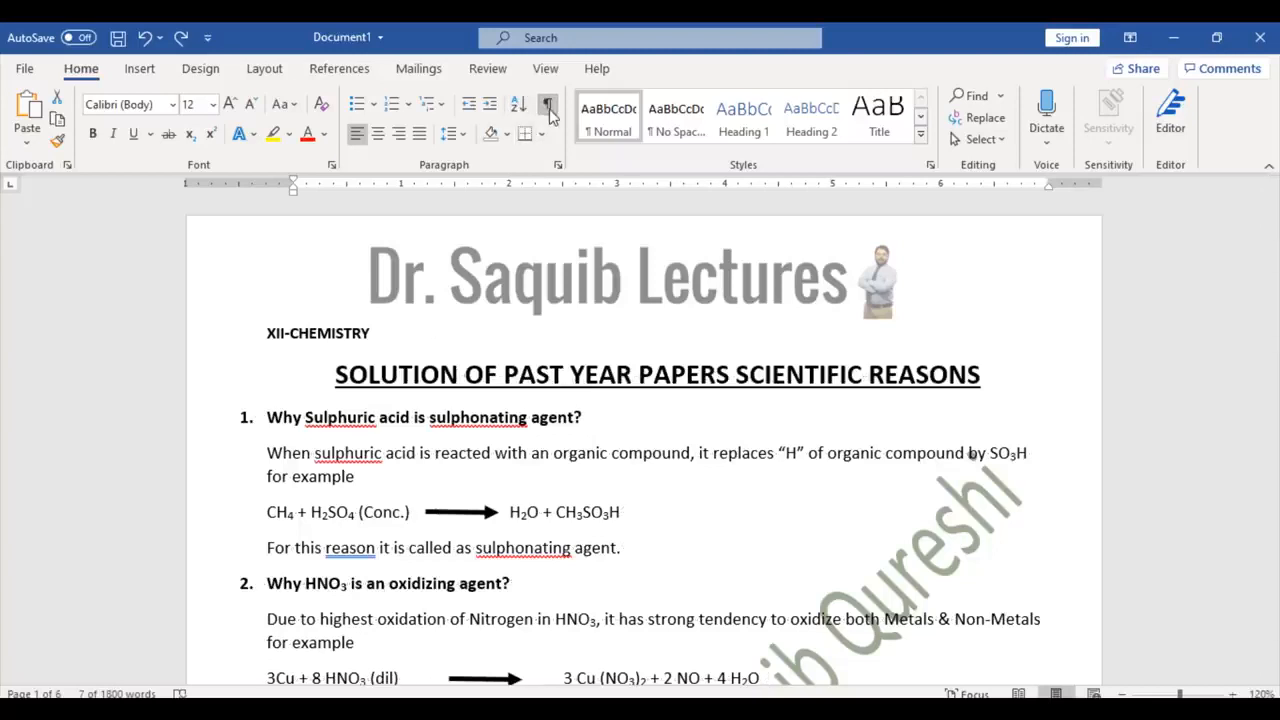
Step: Insert the Motion design from the built-in Cover Page gallery
left_click(140, 70)
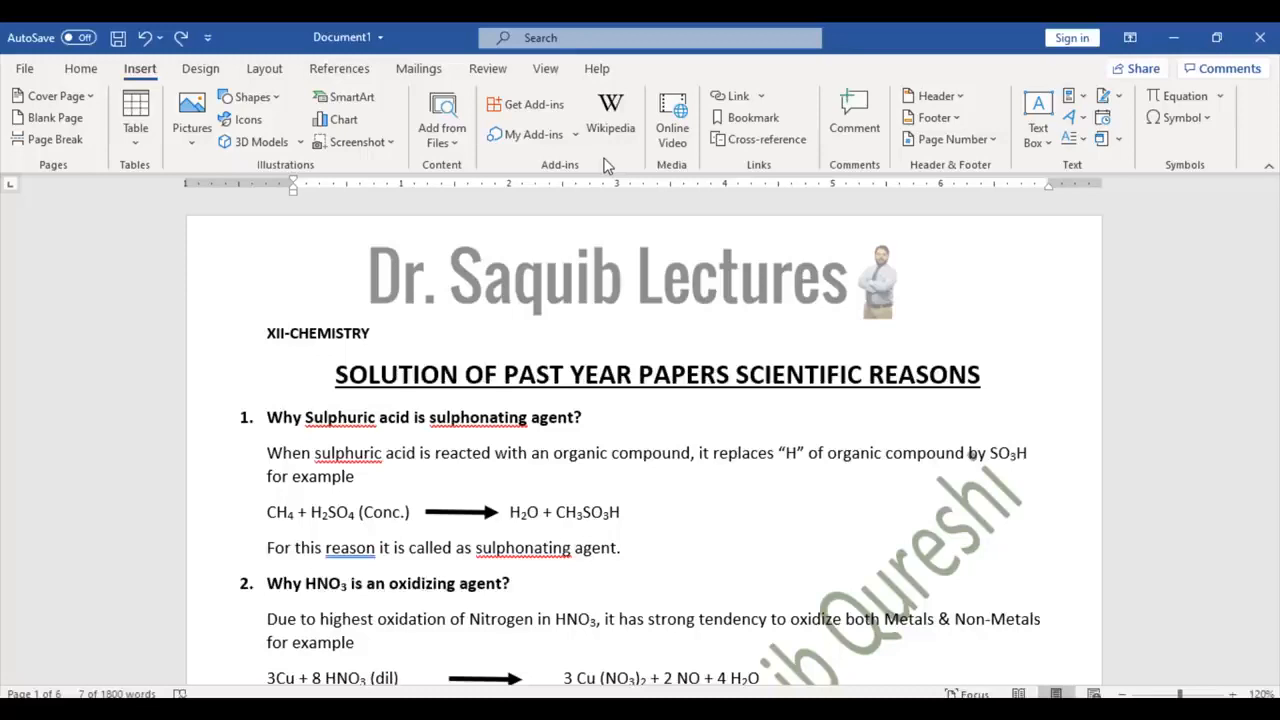
left_click(56, 96)
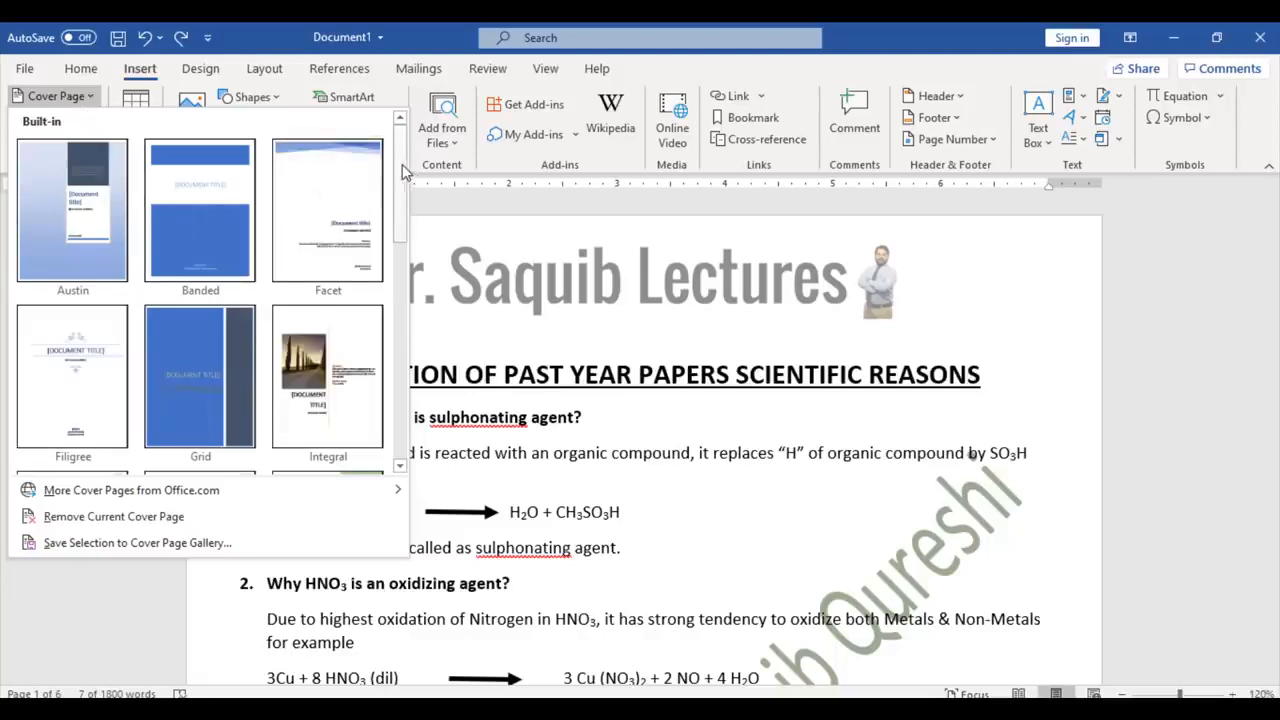
left_click_drag(402, 167, 408, 268)
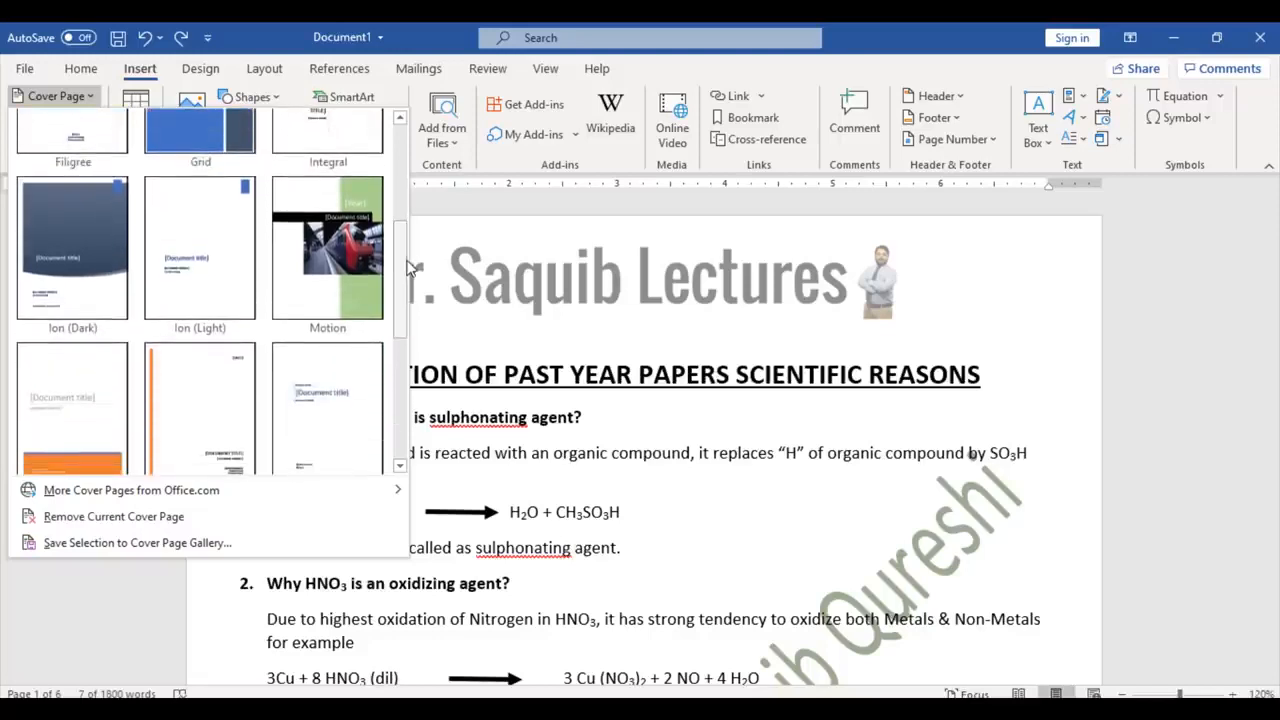
left_click(350, 252)
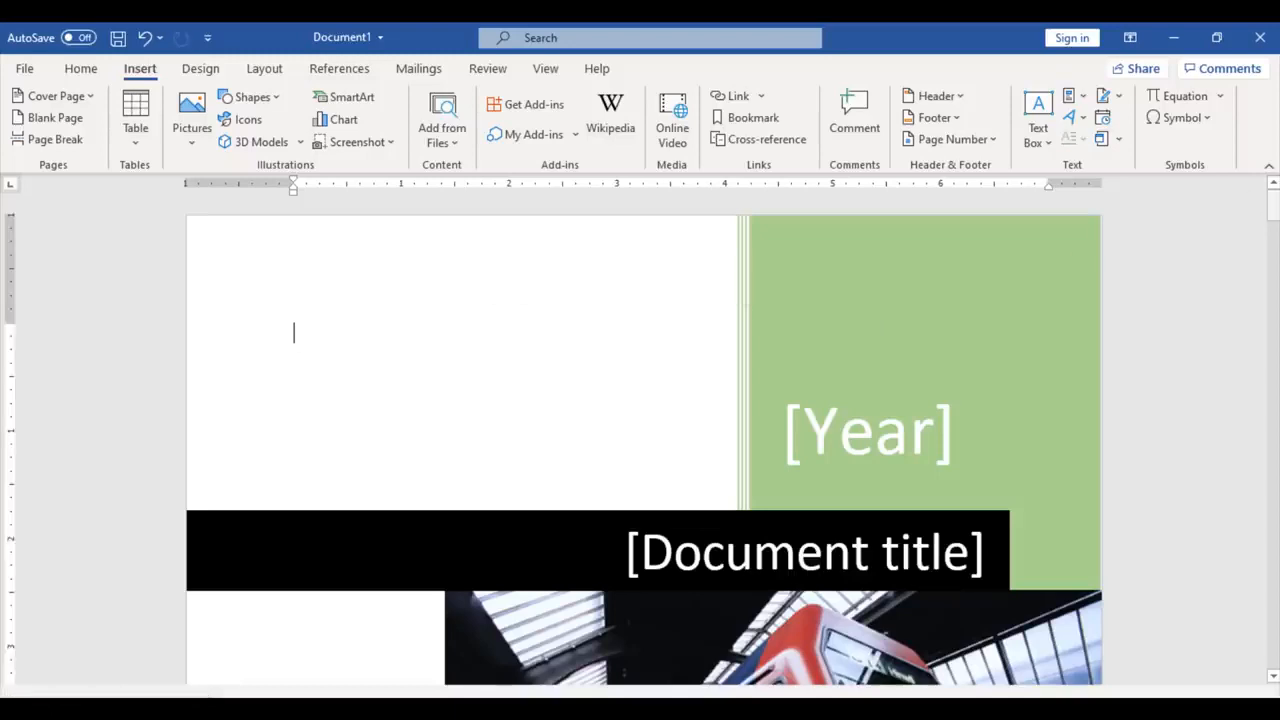
Step: Fill the cover's Year placeholder with 2020 and its title with 'MS Office Course'
left_click(885, 437)
type("2020")
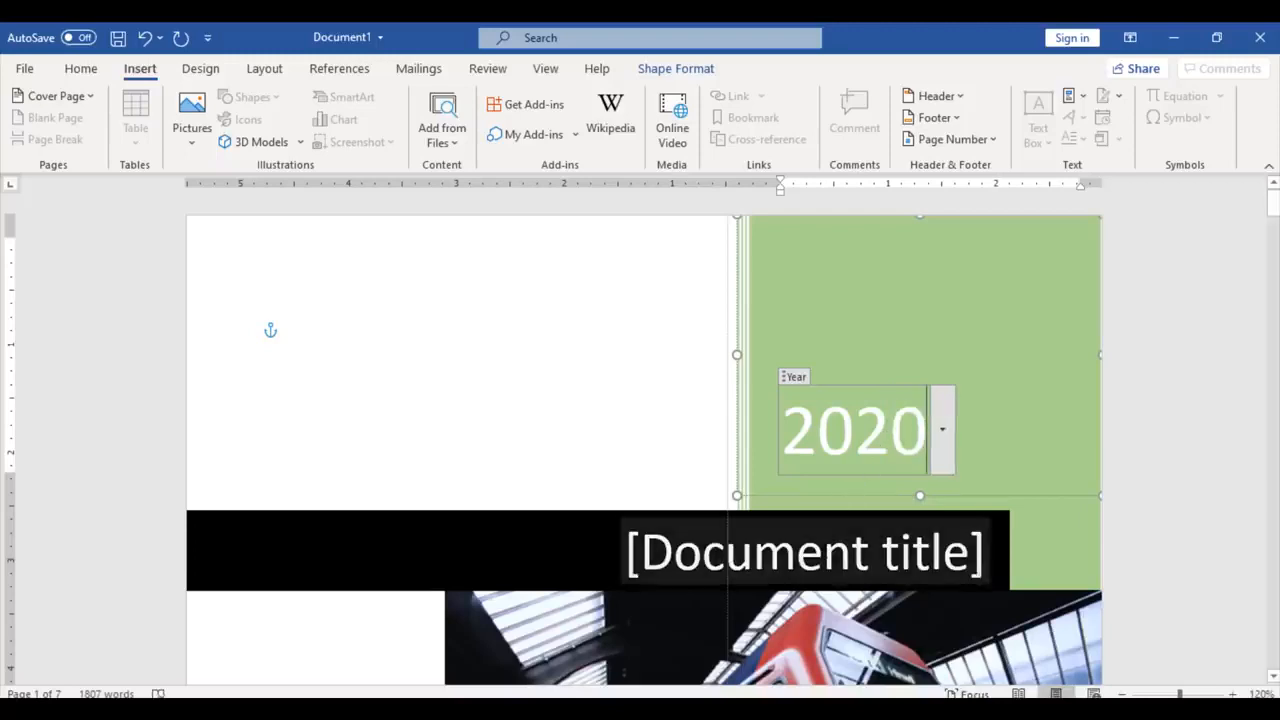
left_click(828, 553)
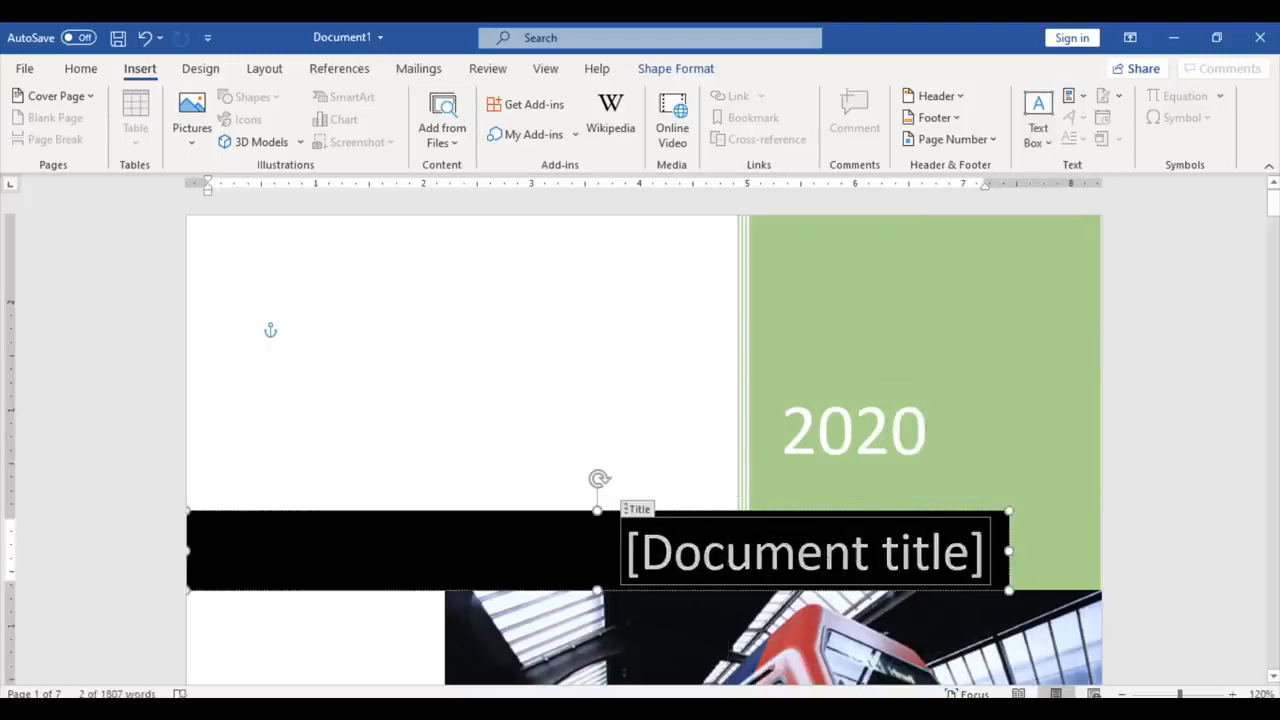
type("ms")
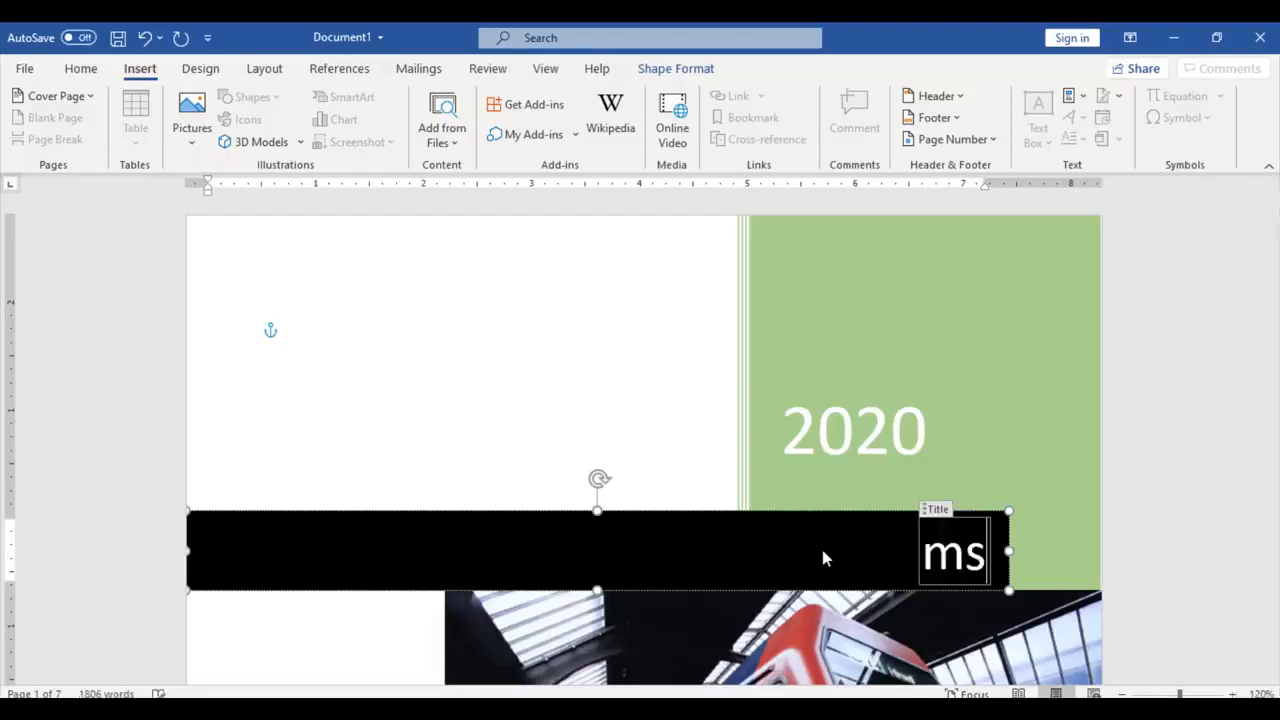
key("BackSpace")
key("BackSpace")
type("MS O")
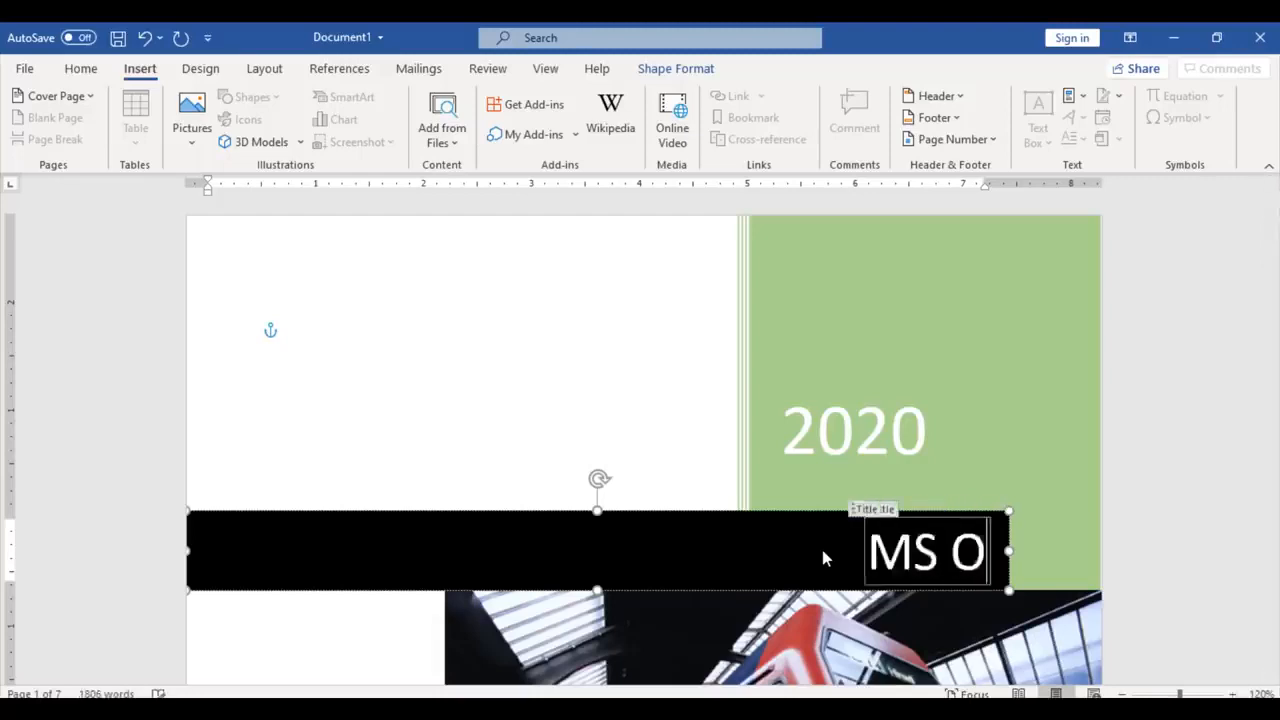
type("ffice Course")
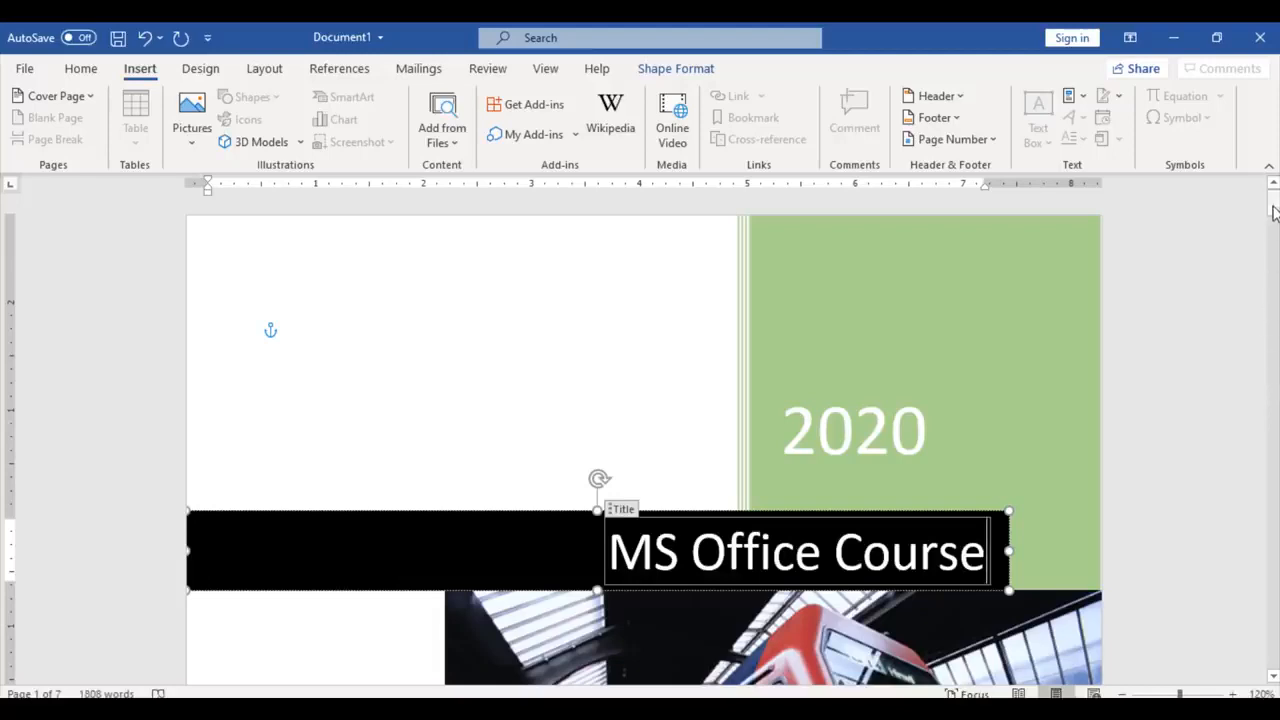
left_click_drag(1273, 204, 1275, 252)
Step: Enter the author's full name and the company 'MSQ Foundation' on the cover page
left_click(788, 420)
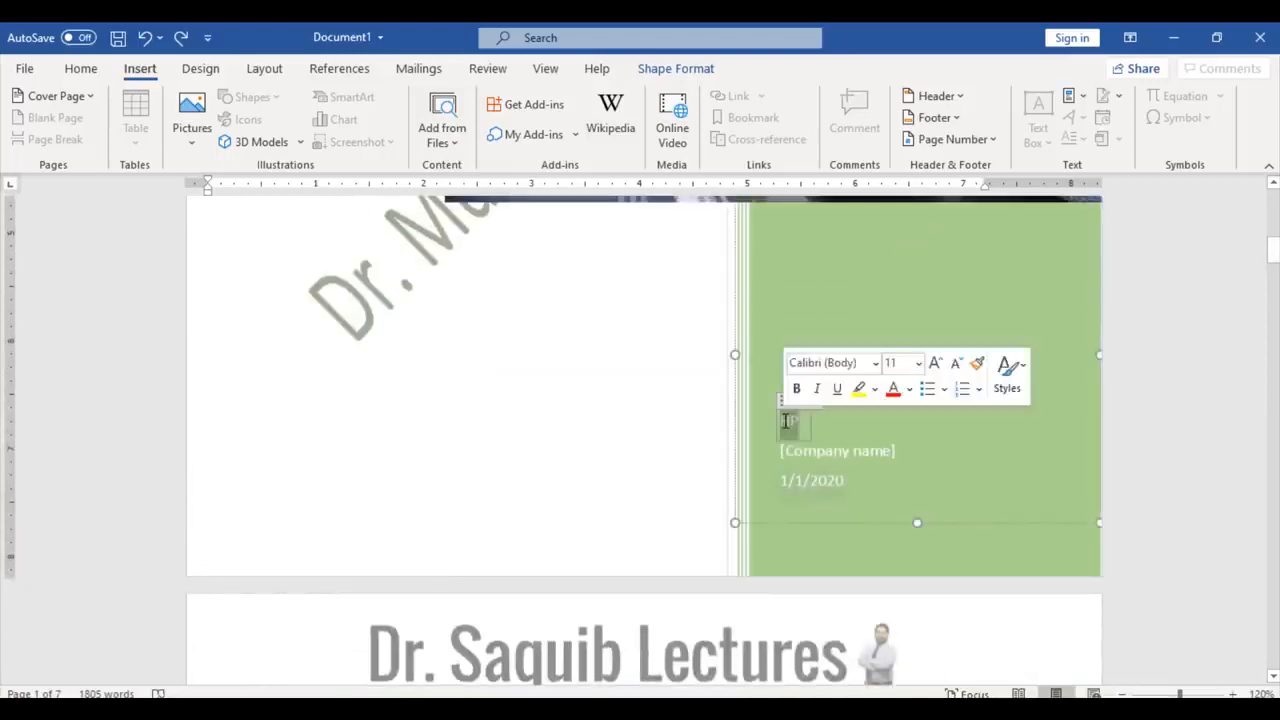
type("Muhammad S")
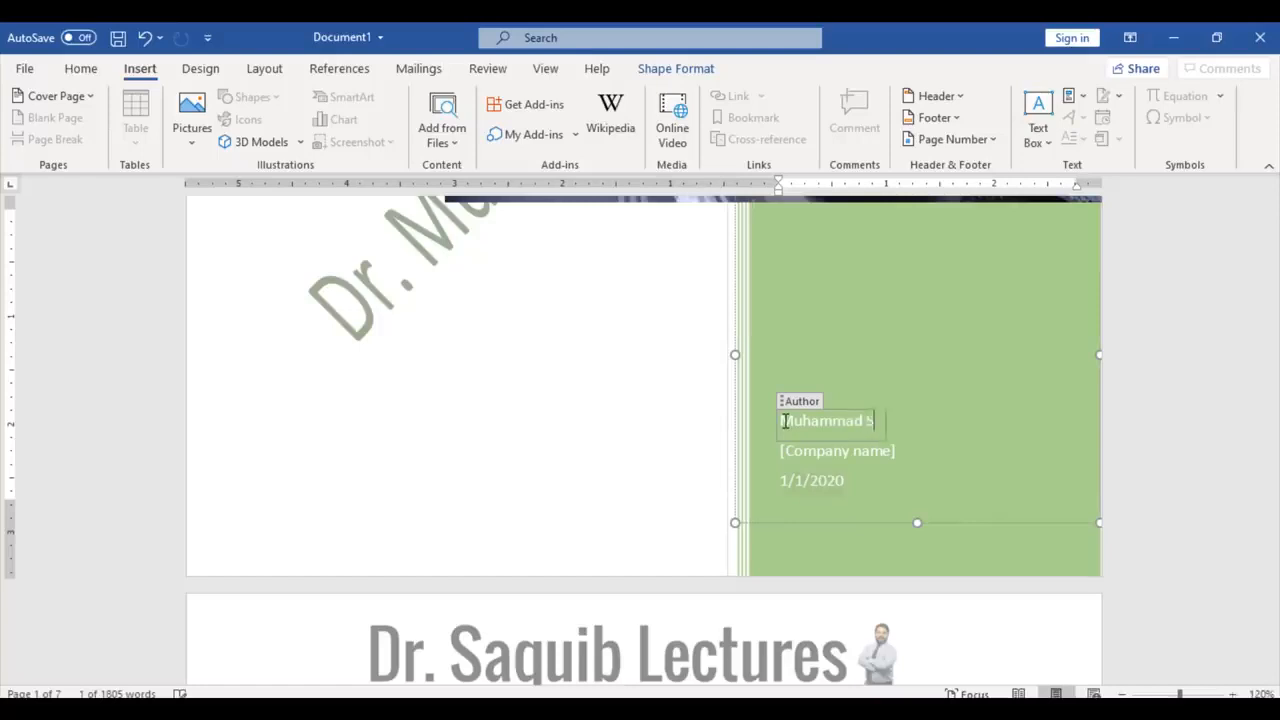
type("aquib Qureshi")
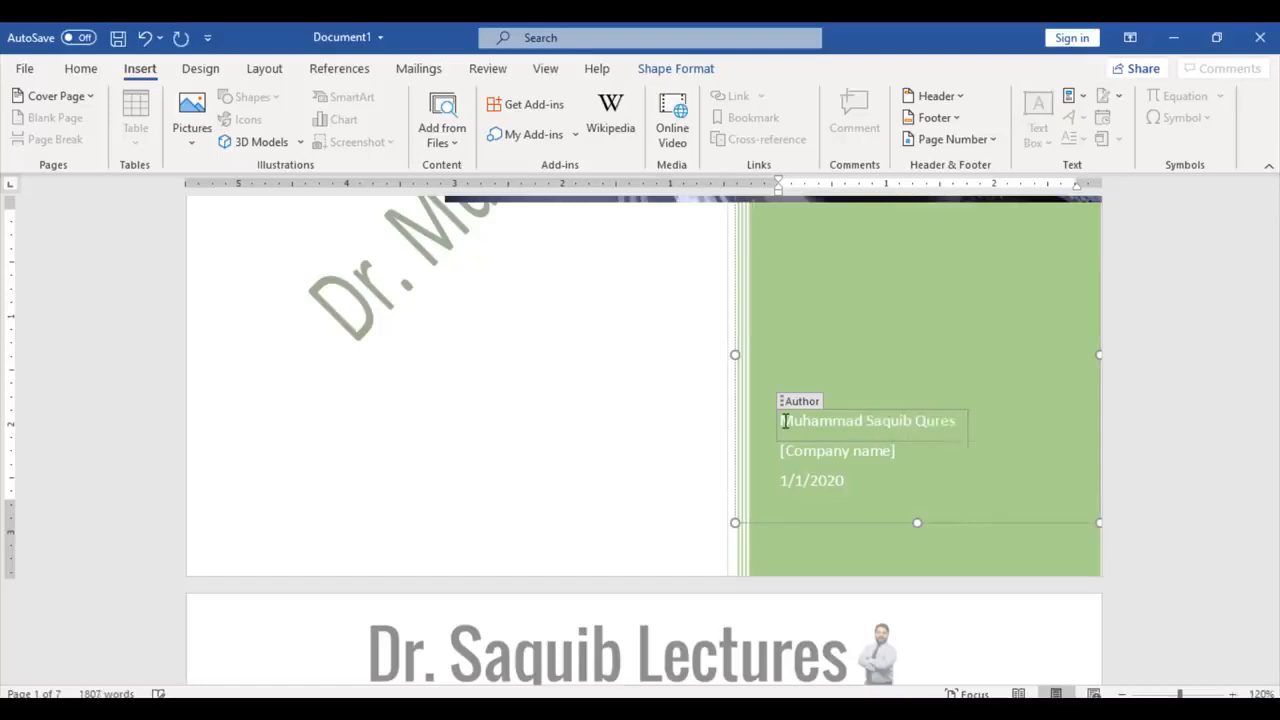
left_click(814, 450)
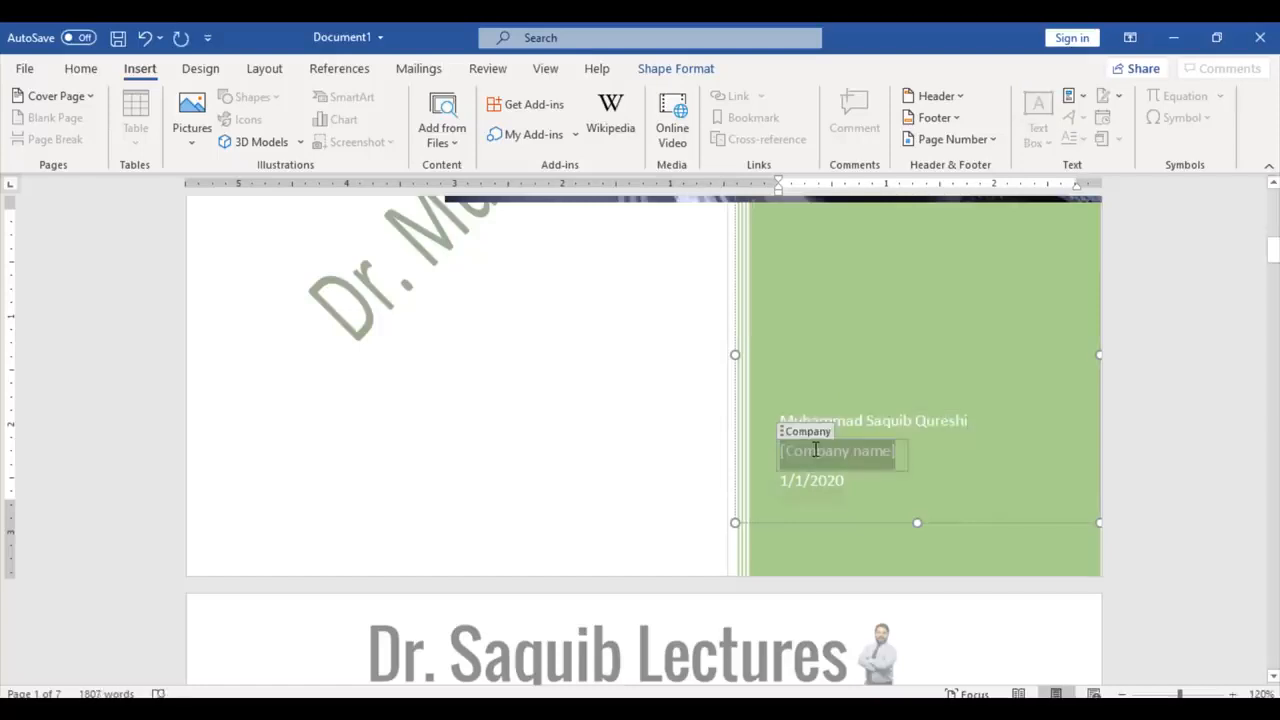
type("MSQ Foundation")
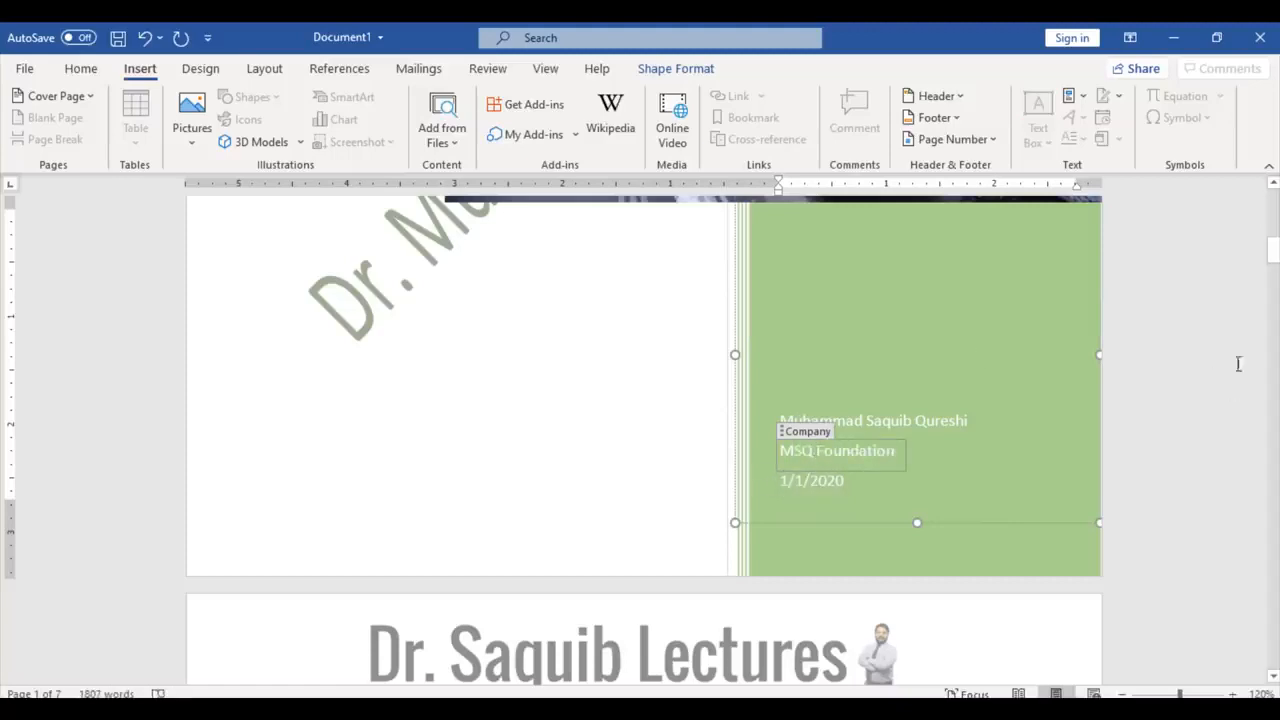
left_click_drag(1270, 250, 1273, 298)
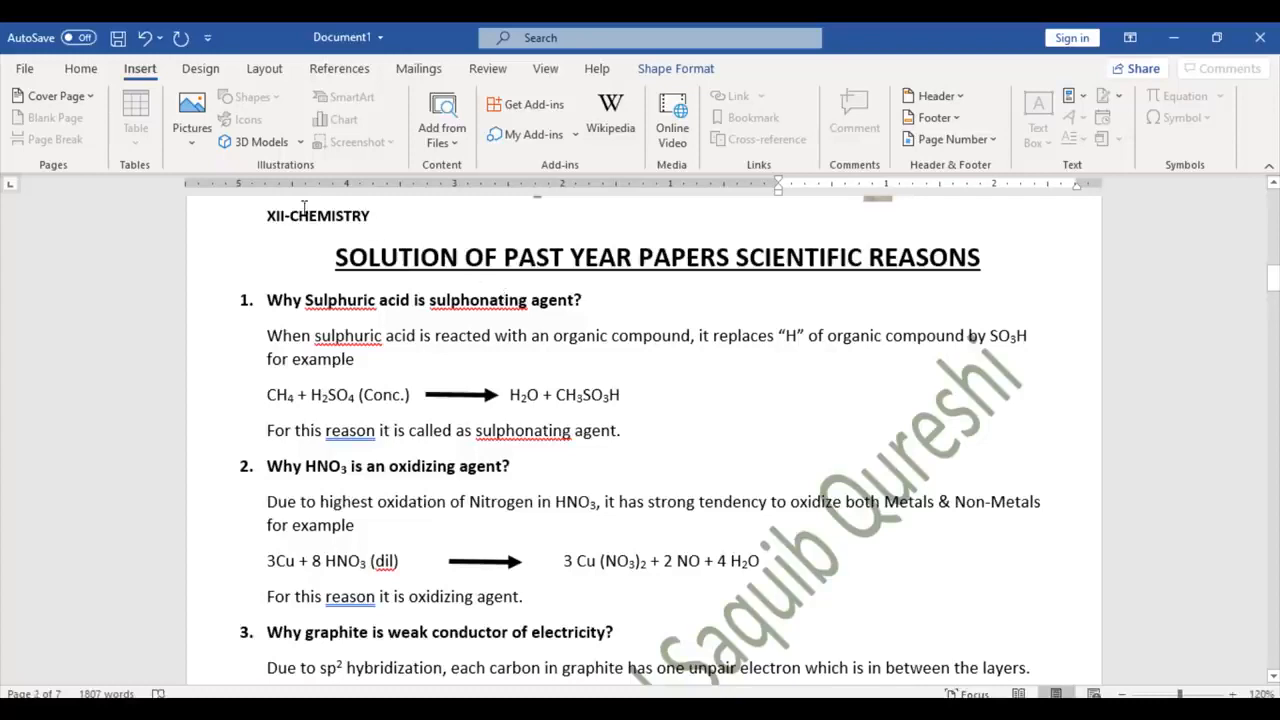
Step: Insert a blank page just before the XII-CHEMISTRY notes
left_click(265, 216)
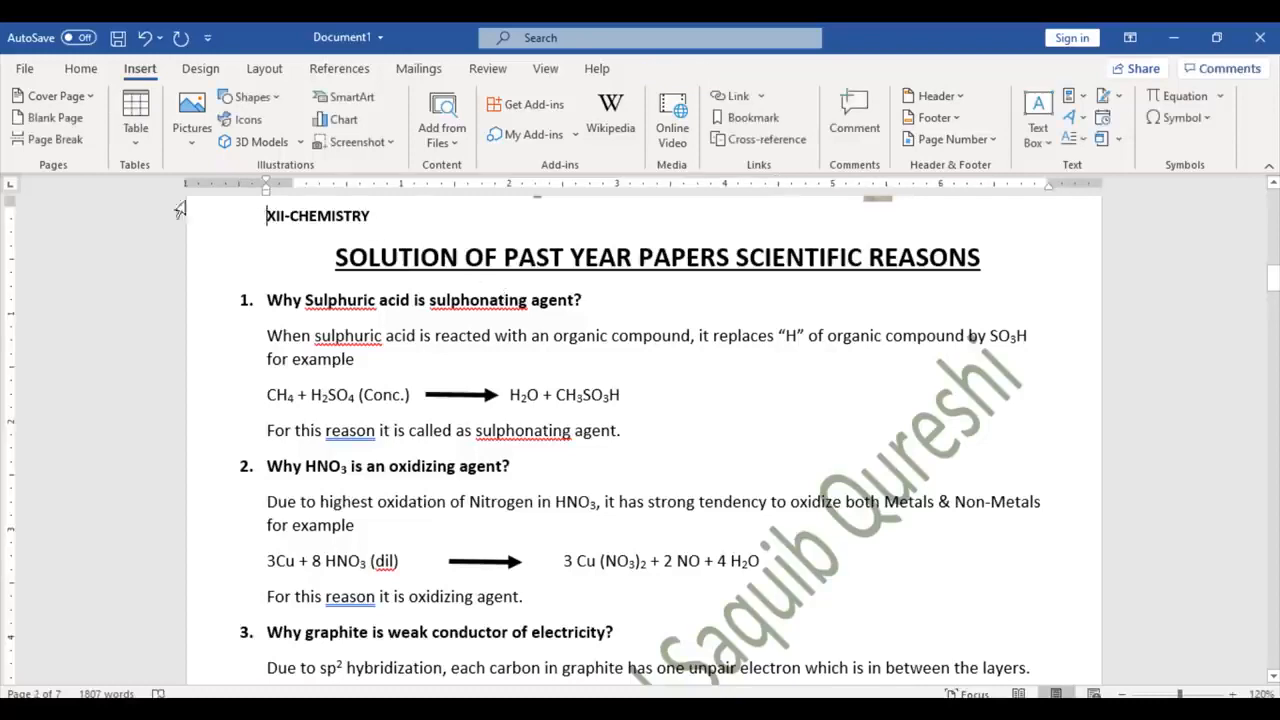
left_click(76, 119)
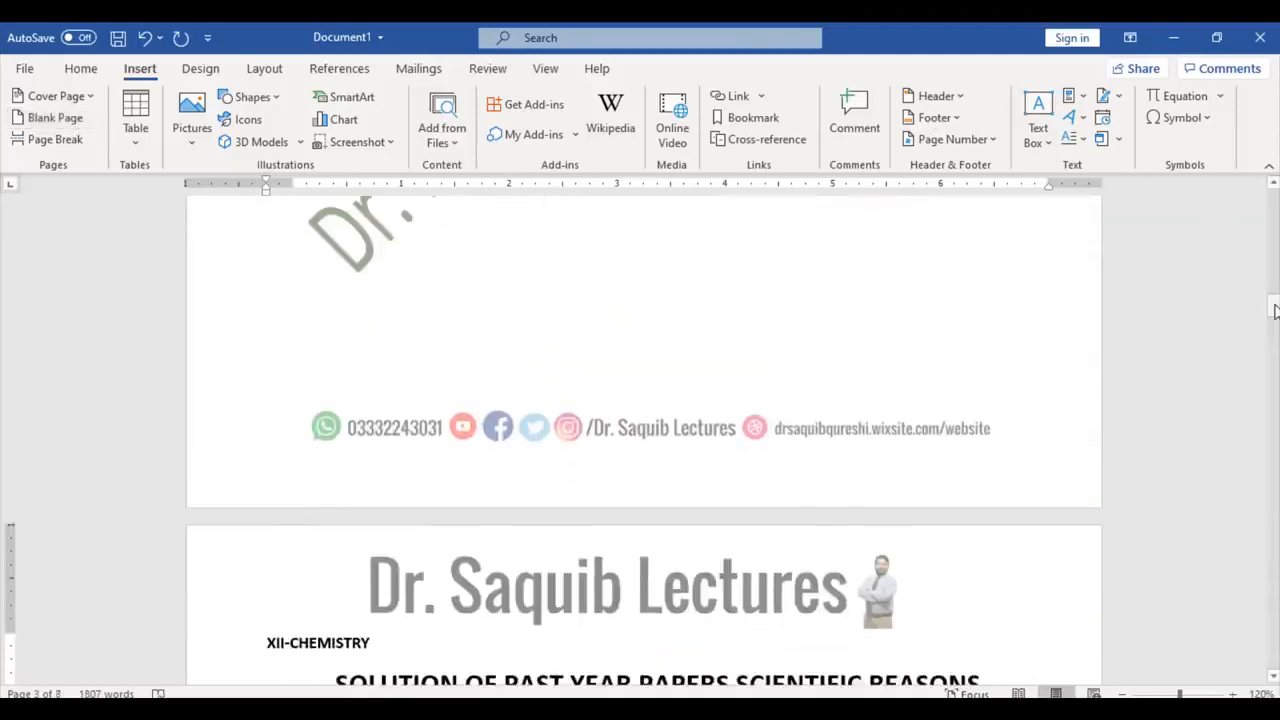
left_click_drag(1273, 304, 1274, 341)
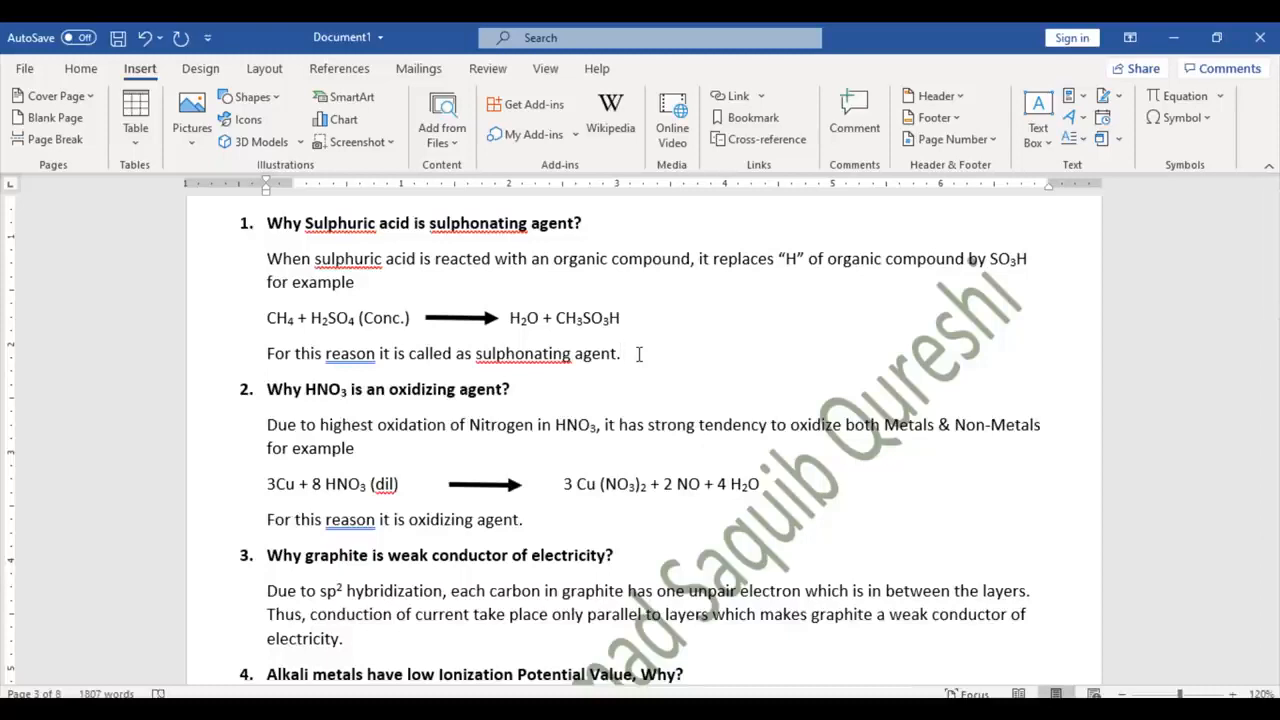
Step: Add a page break after question 1's answer and toggle formatting marks on and off
left_click(68, 142)
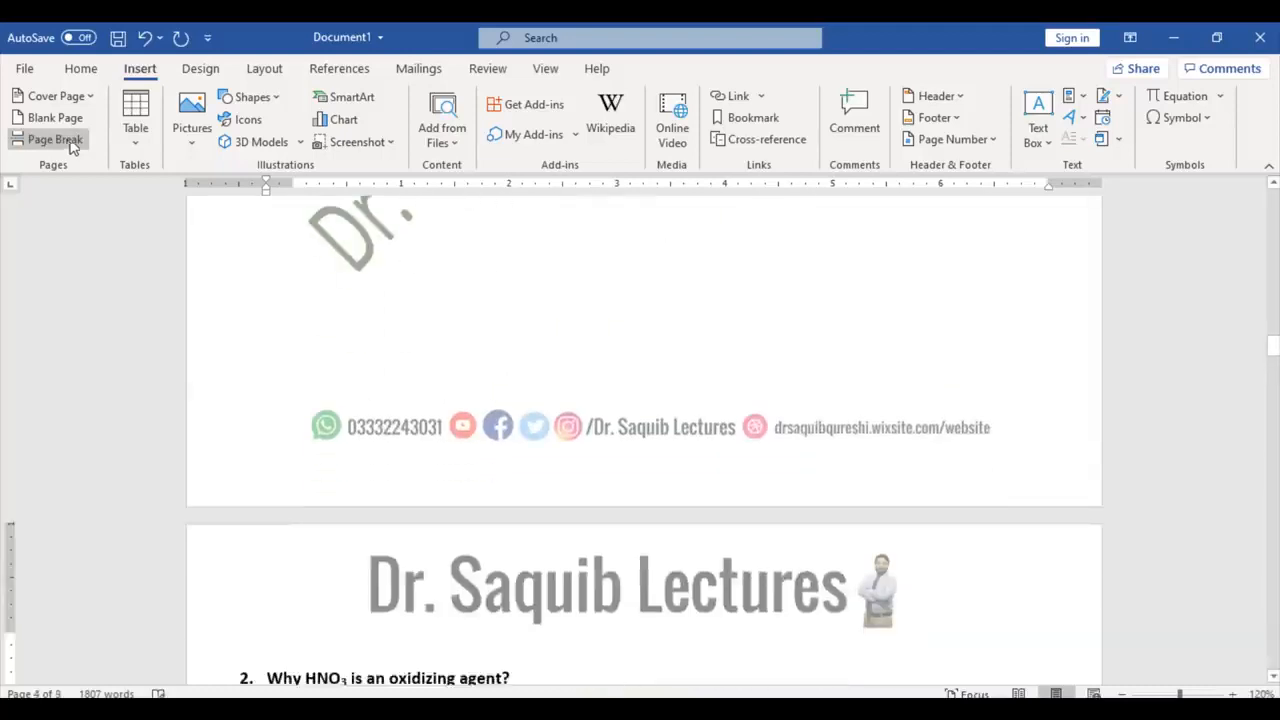
left_click_drag(1275, 368, 1275, 312)
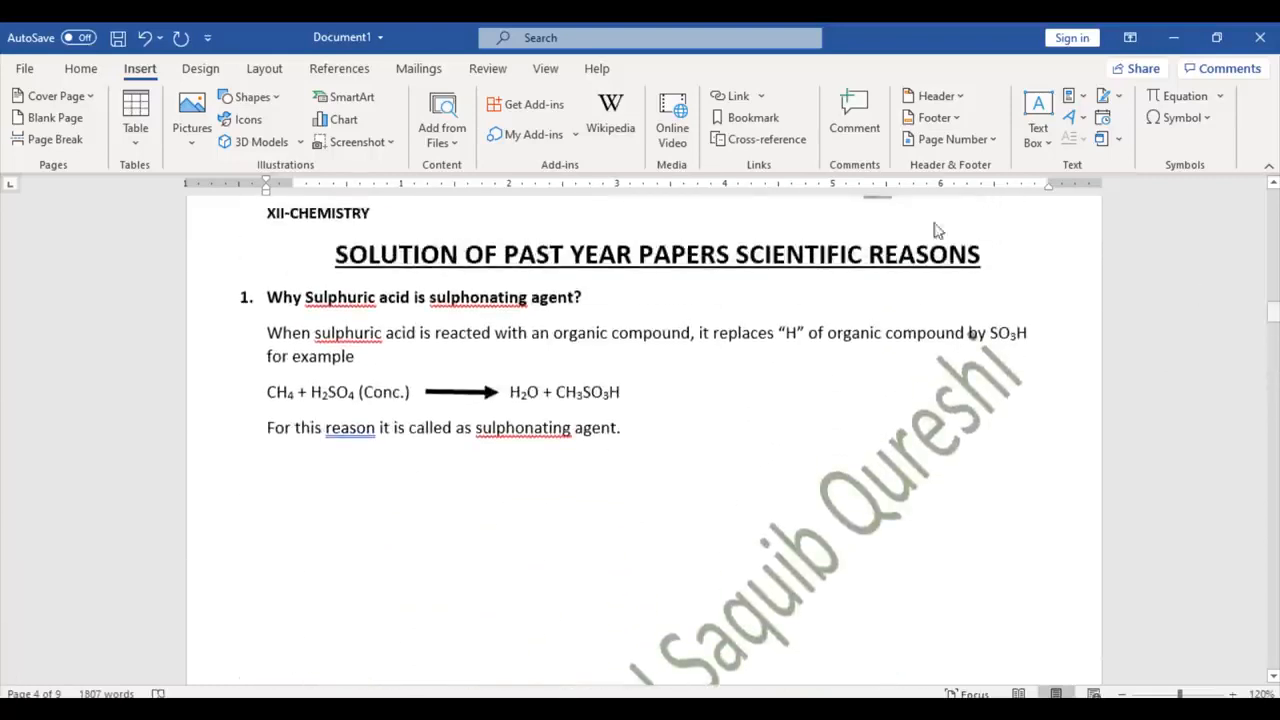
left_click(82, 70)
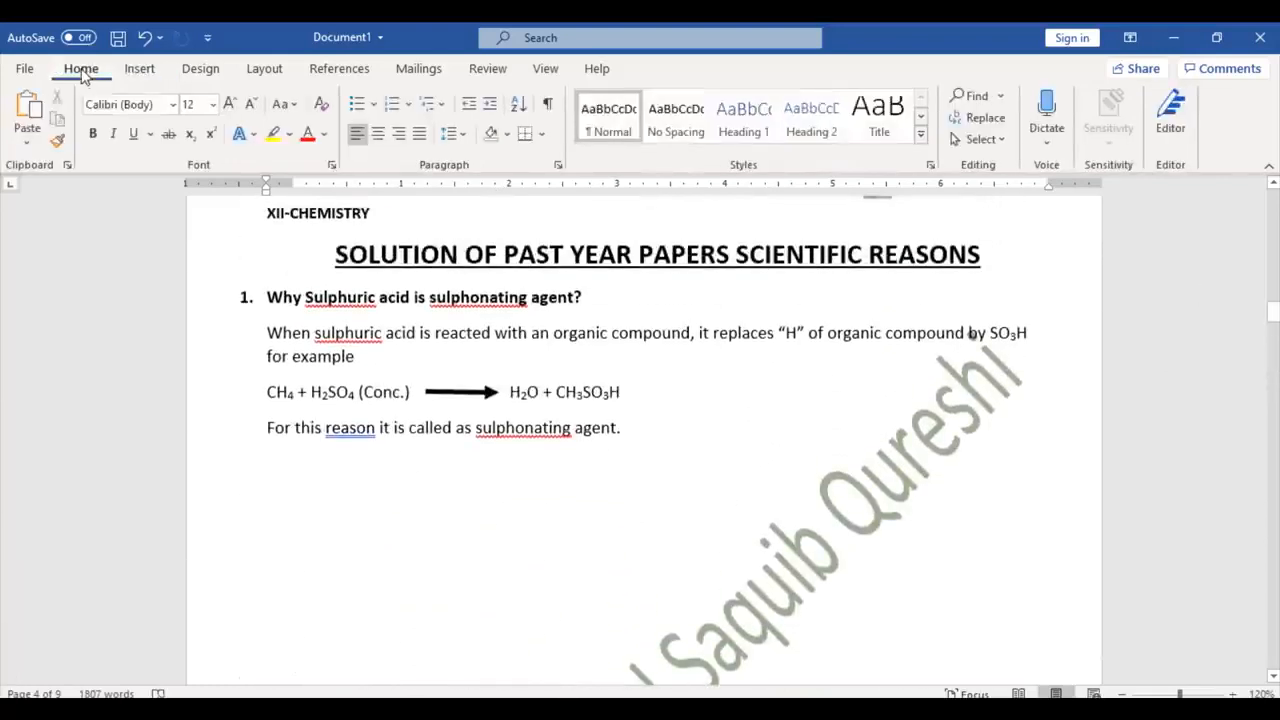
left_click(548, 106)
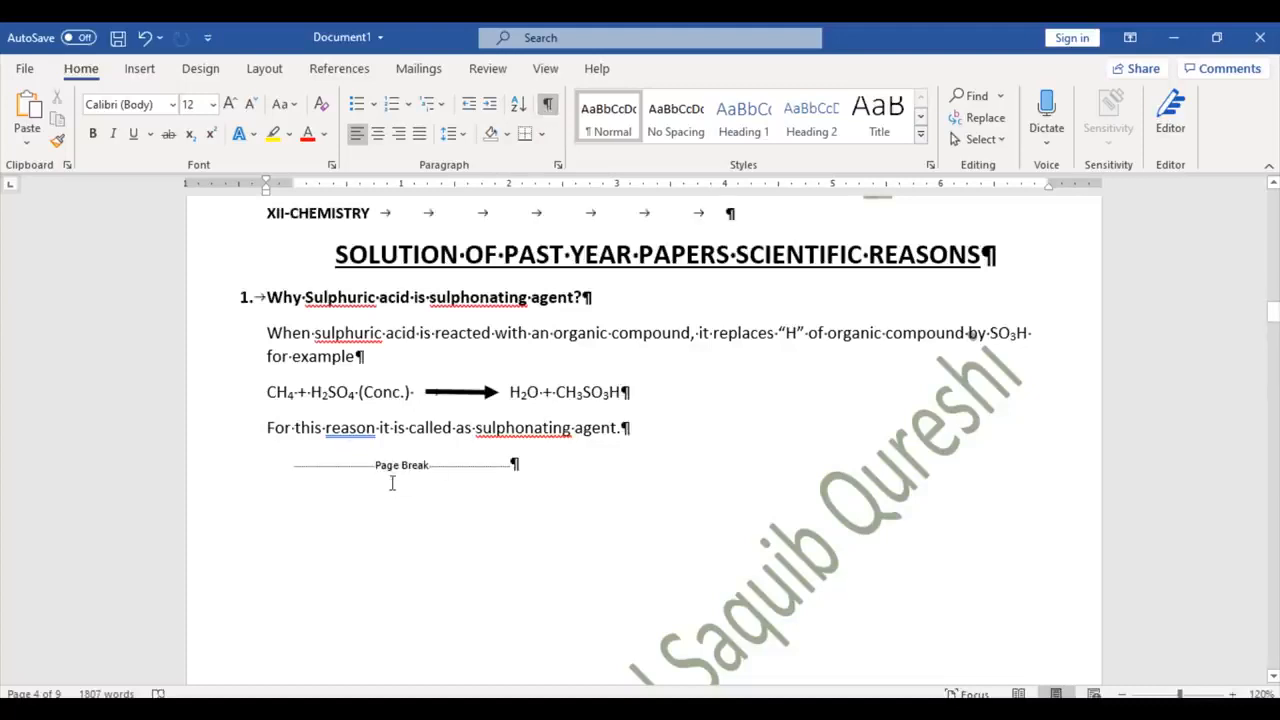
left_click(548, 106)
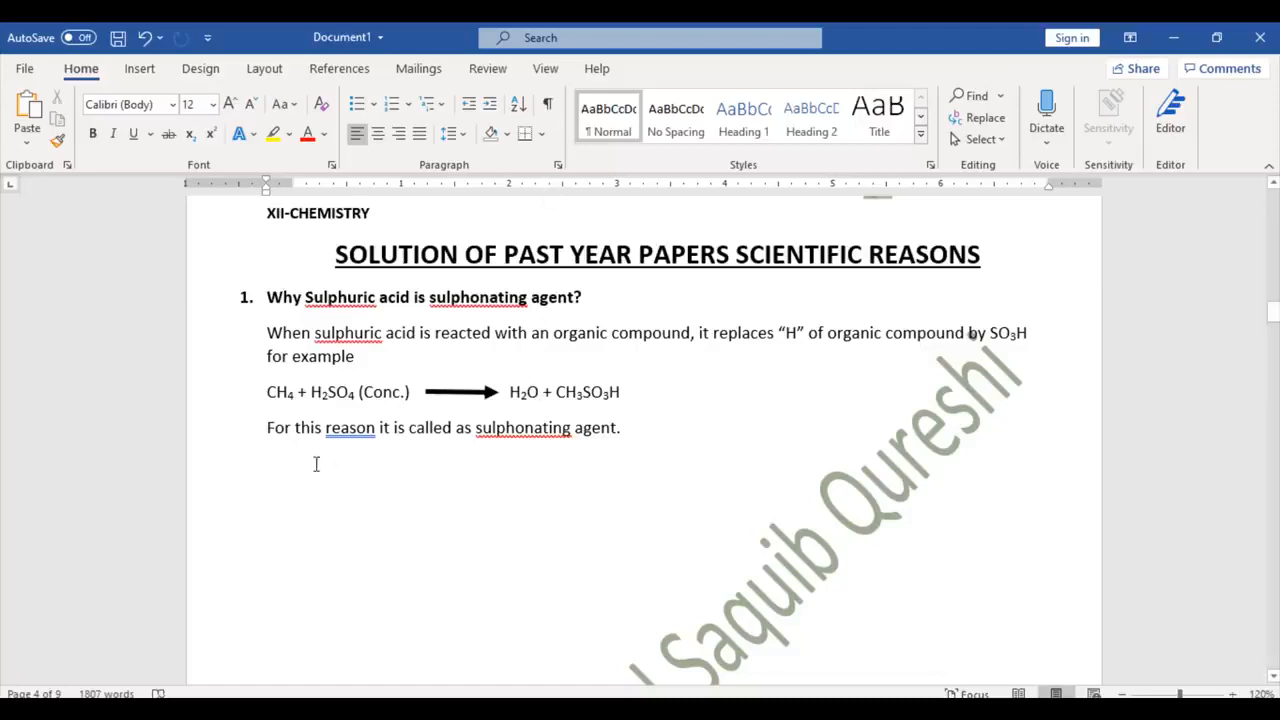
Step: Remove that page break and empty line, then place the cursor below the last name
right_click(262, 468)
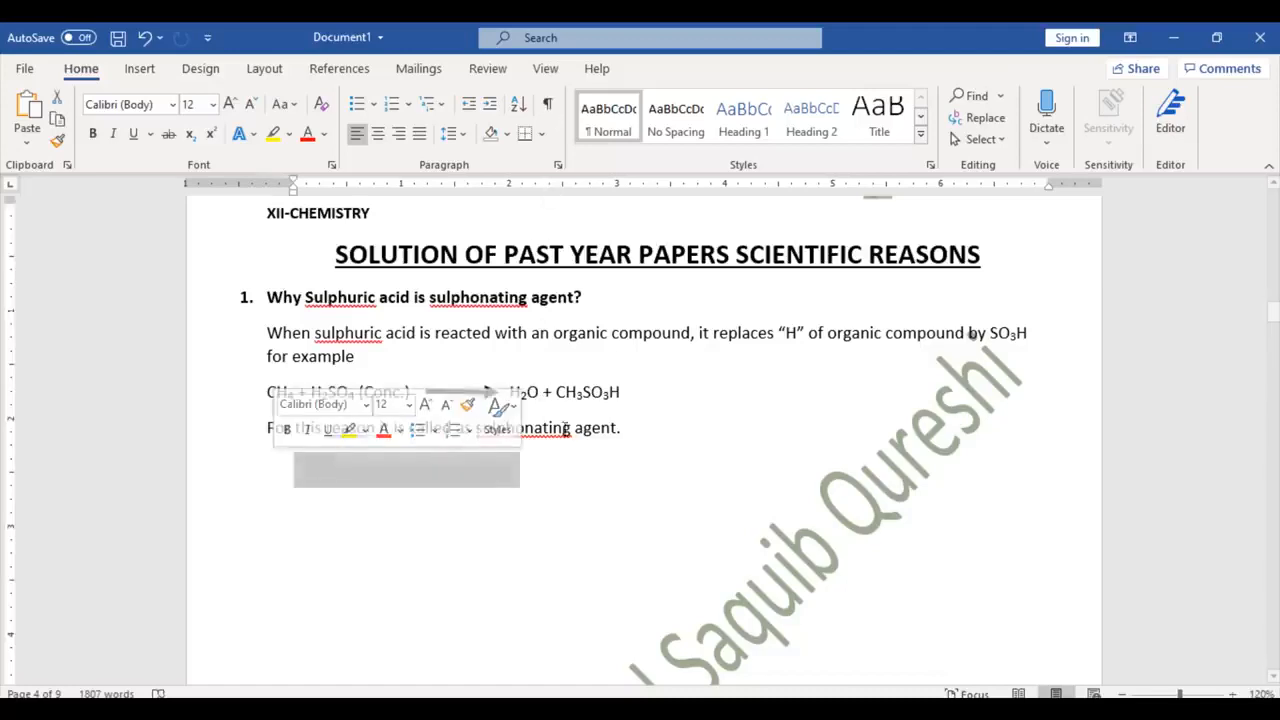
key("ctrl+v")
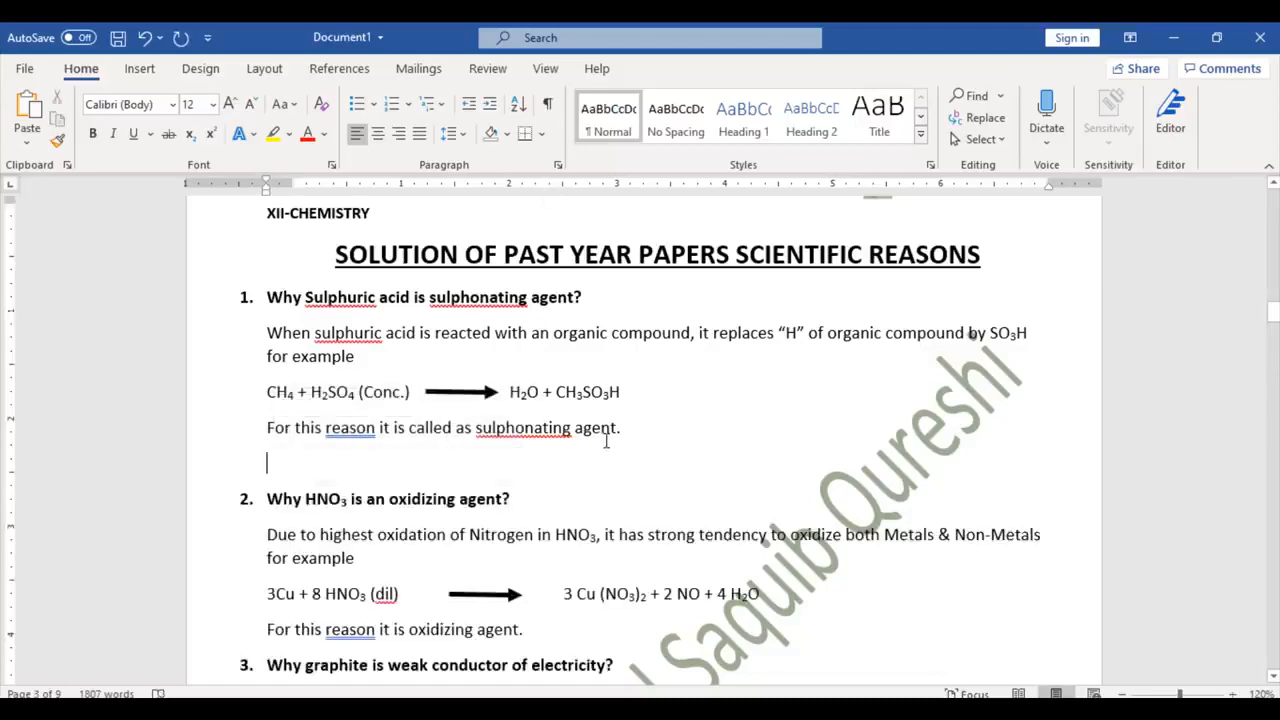
key("Delete")
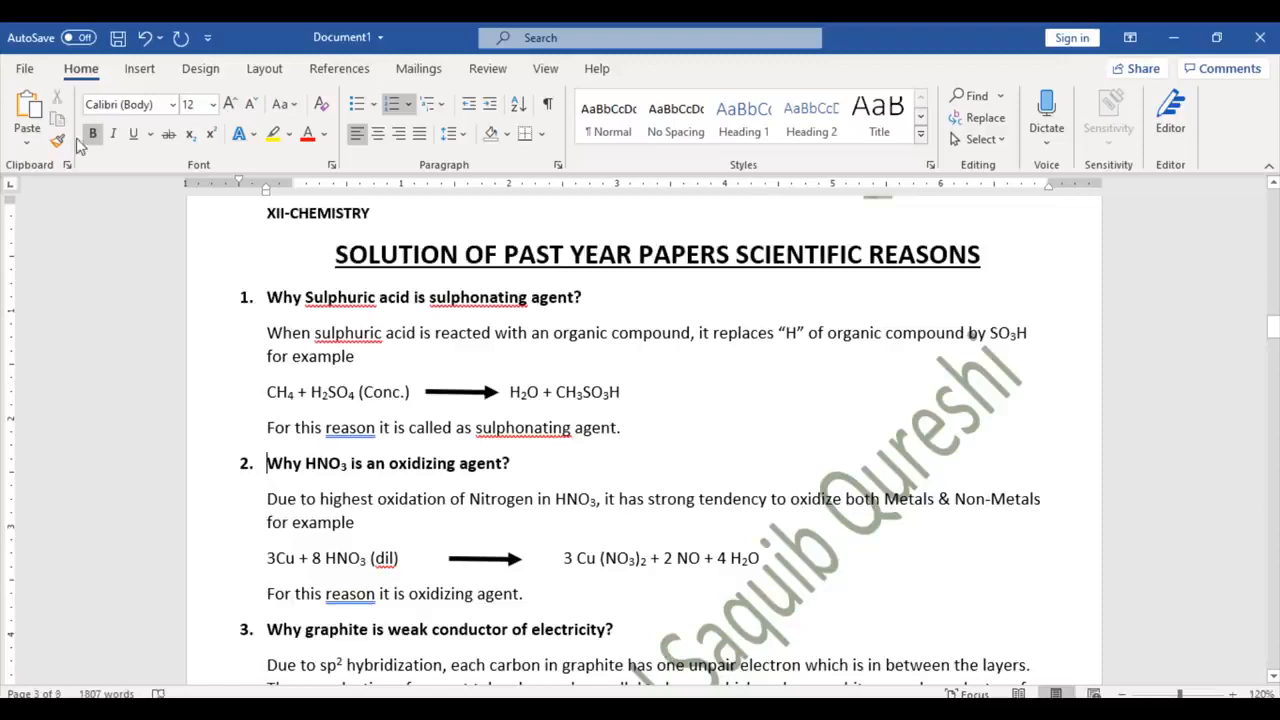
left_click(139, 70)
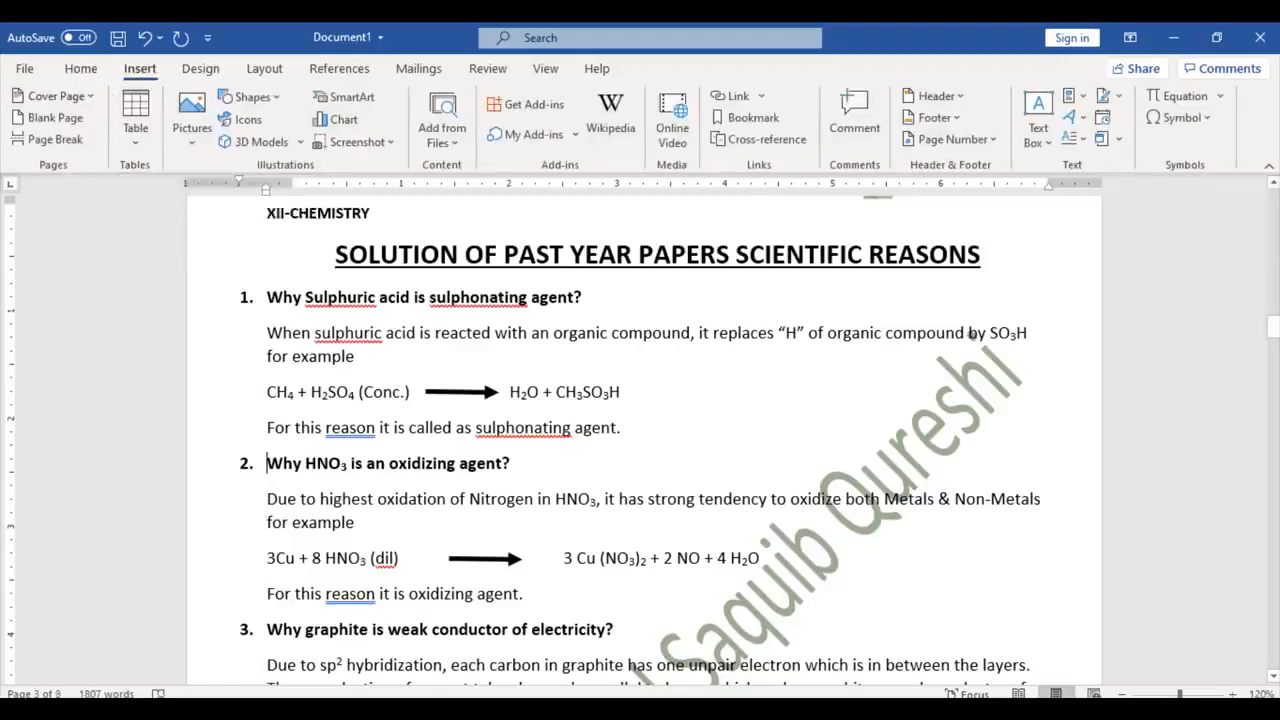
left_click_drag(1274, 333, 1274, 636)
left_click(415, 480)
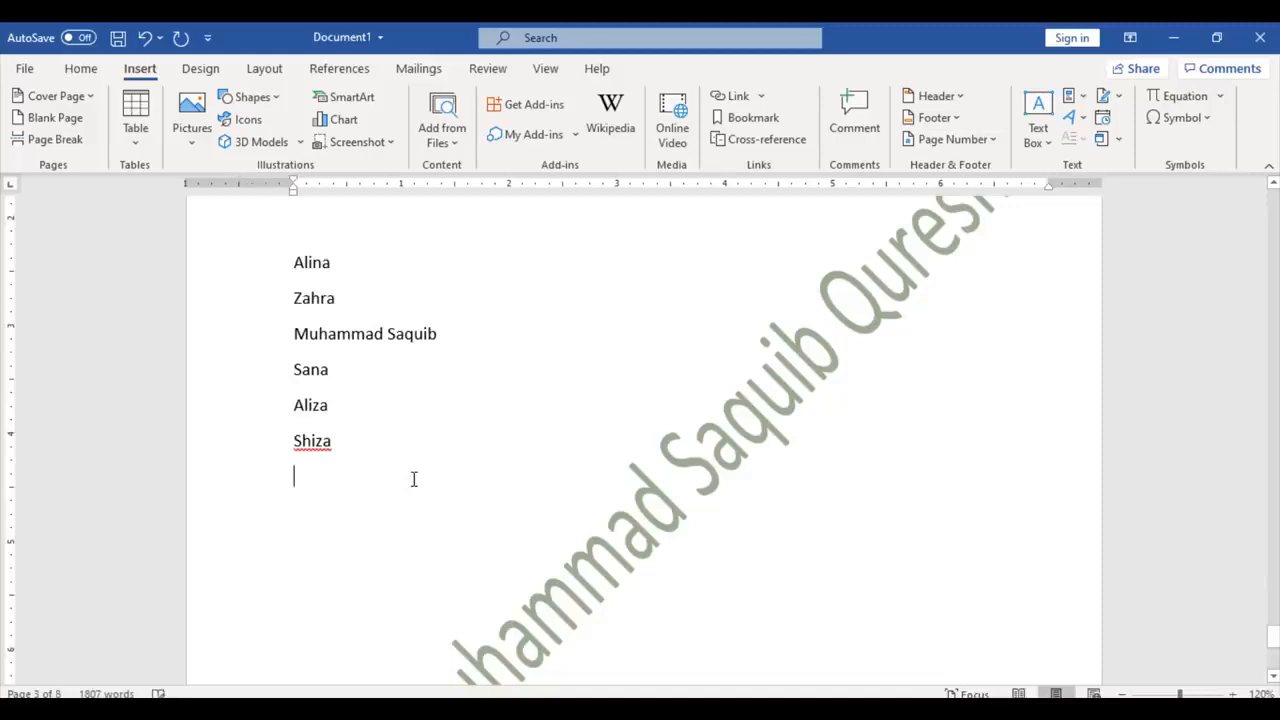
Step: Insert a 7x5 table below the names, add a sixth row, and select the table
key("Return")
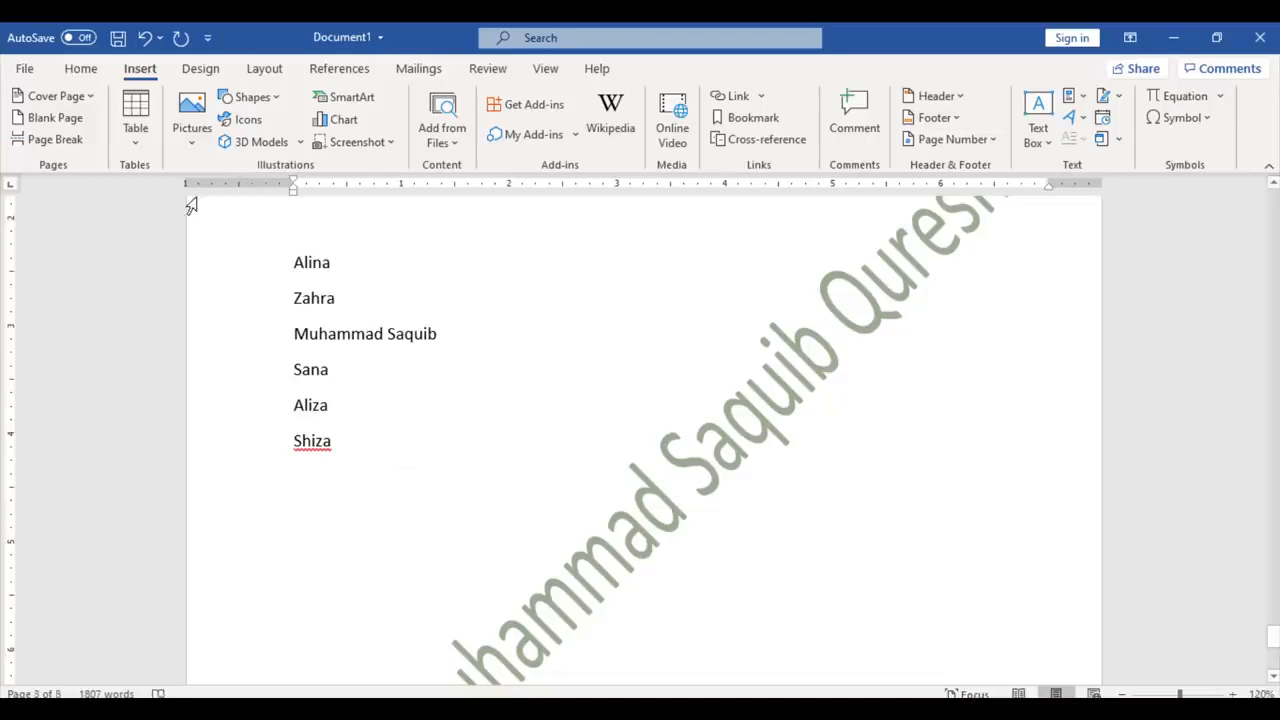
left_click(140, 130)
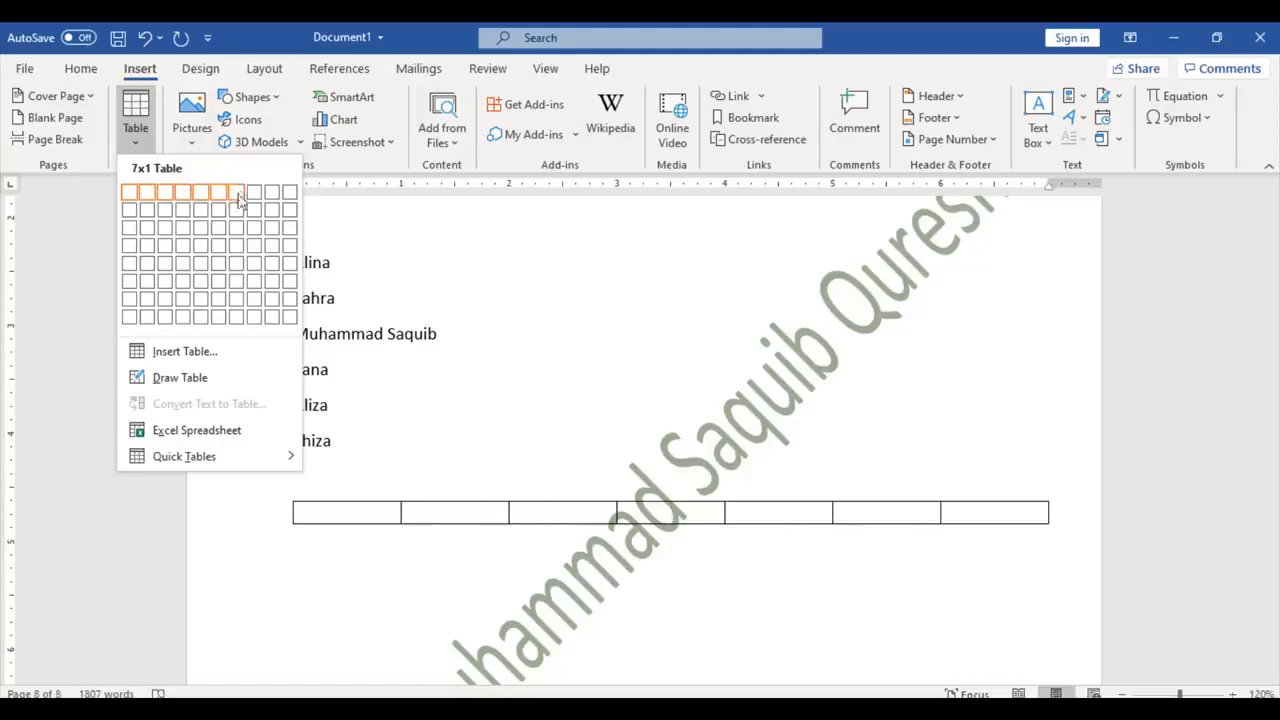
left_click(245, 268)
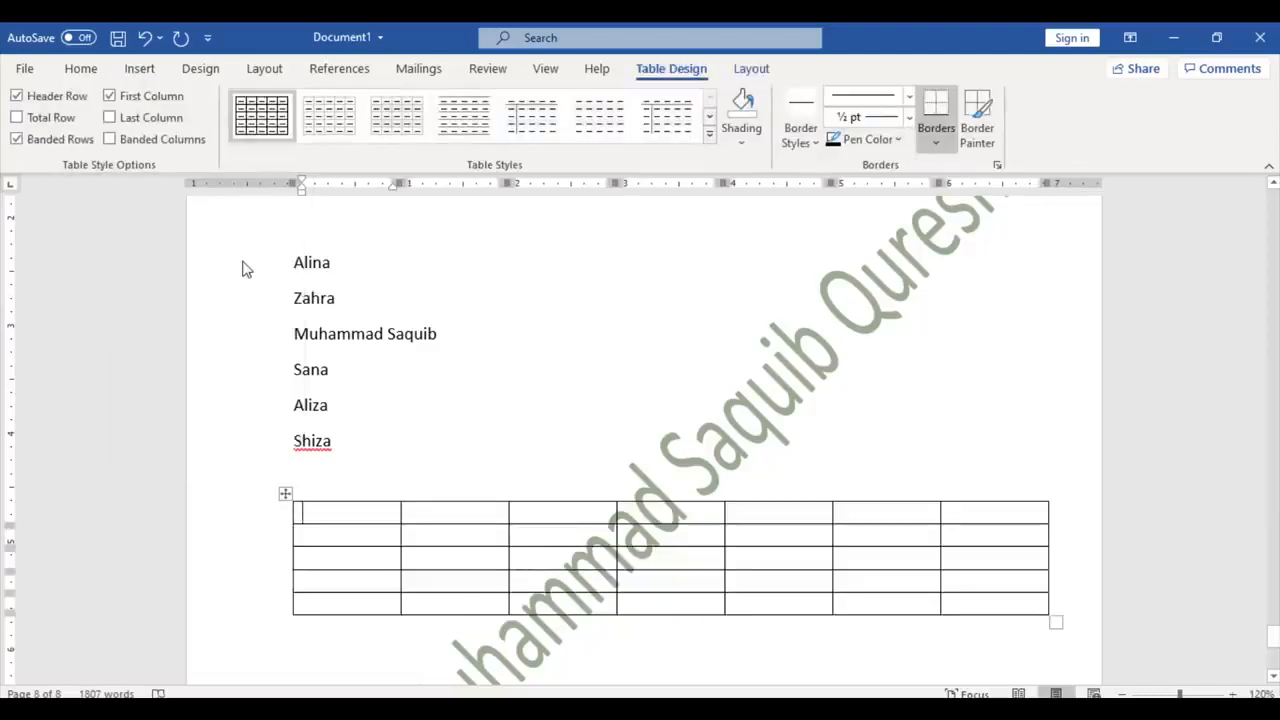
left_click(1024, 606)
key("Tab")
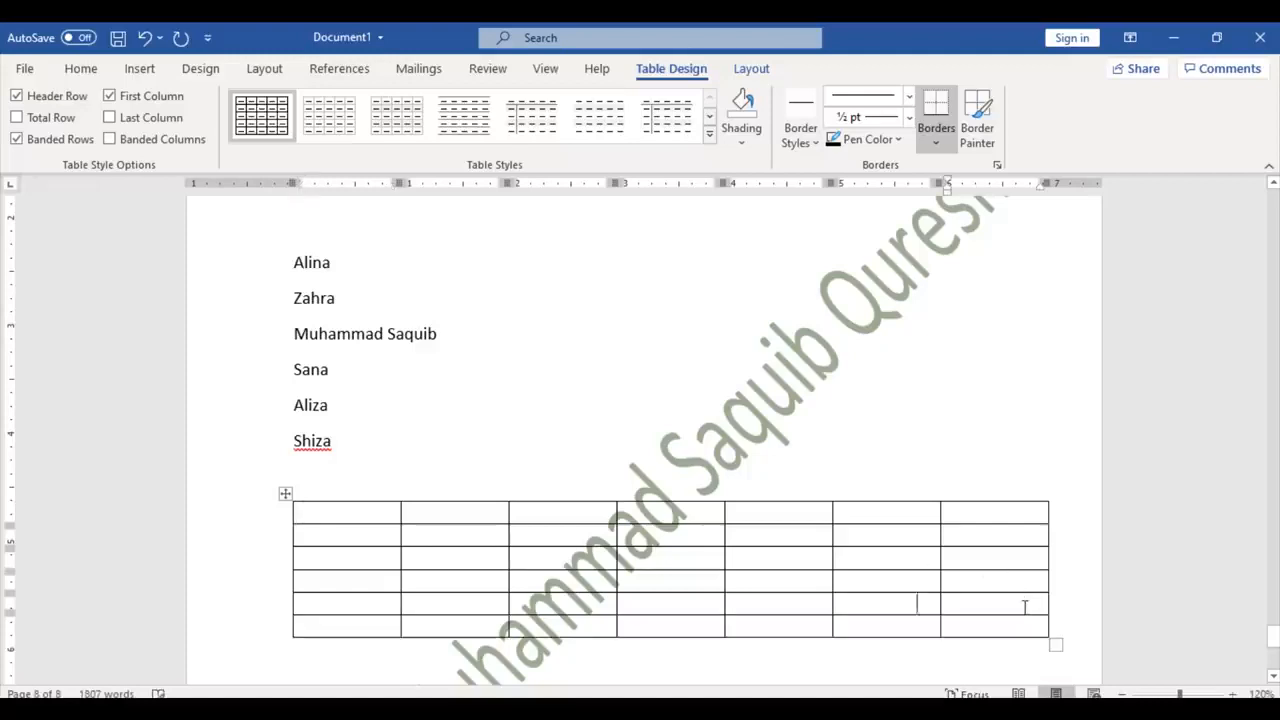
key("Tab")
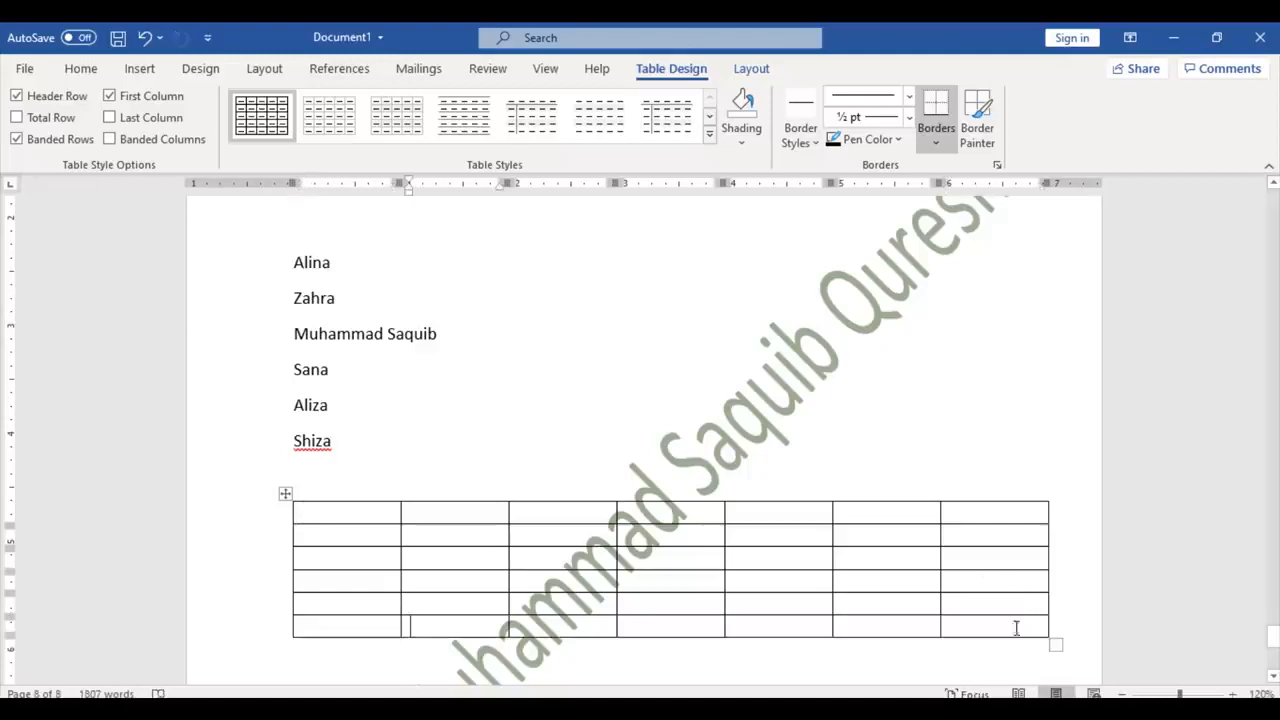
left_click(286, 493)
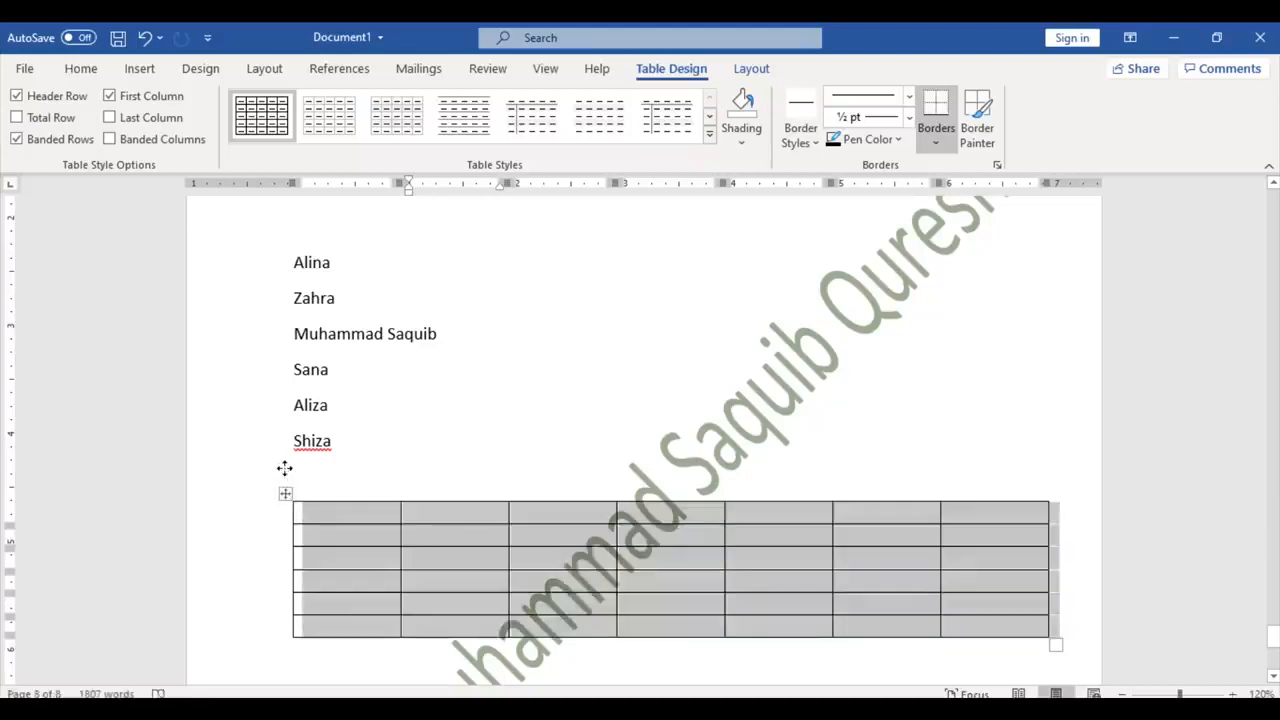
Step: Preview green, orange and blue grid styles, then apply the black-header grey-banded style
left_click(709, 133)
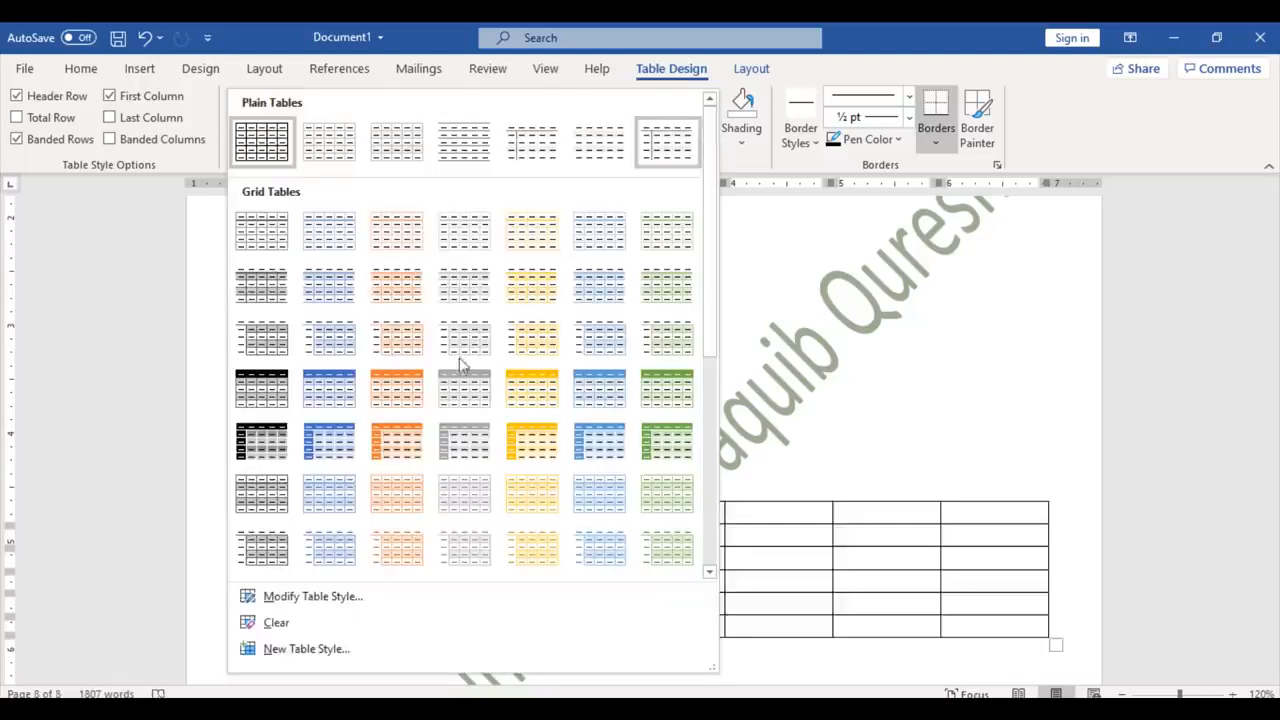
left_click(539, 411)
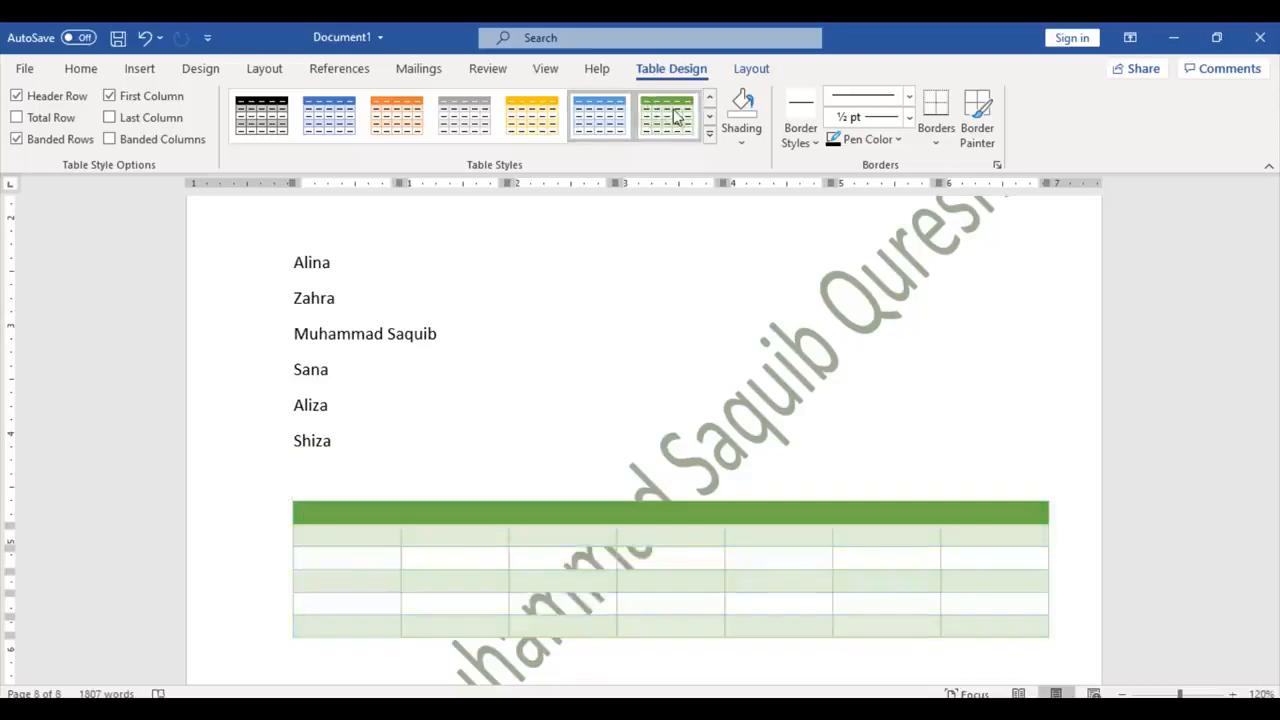
left_click(675, 117)
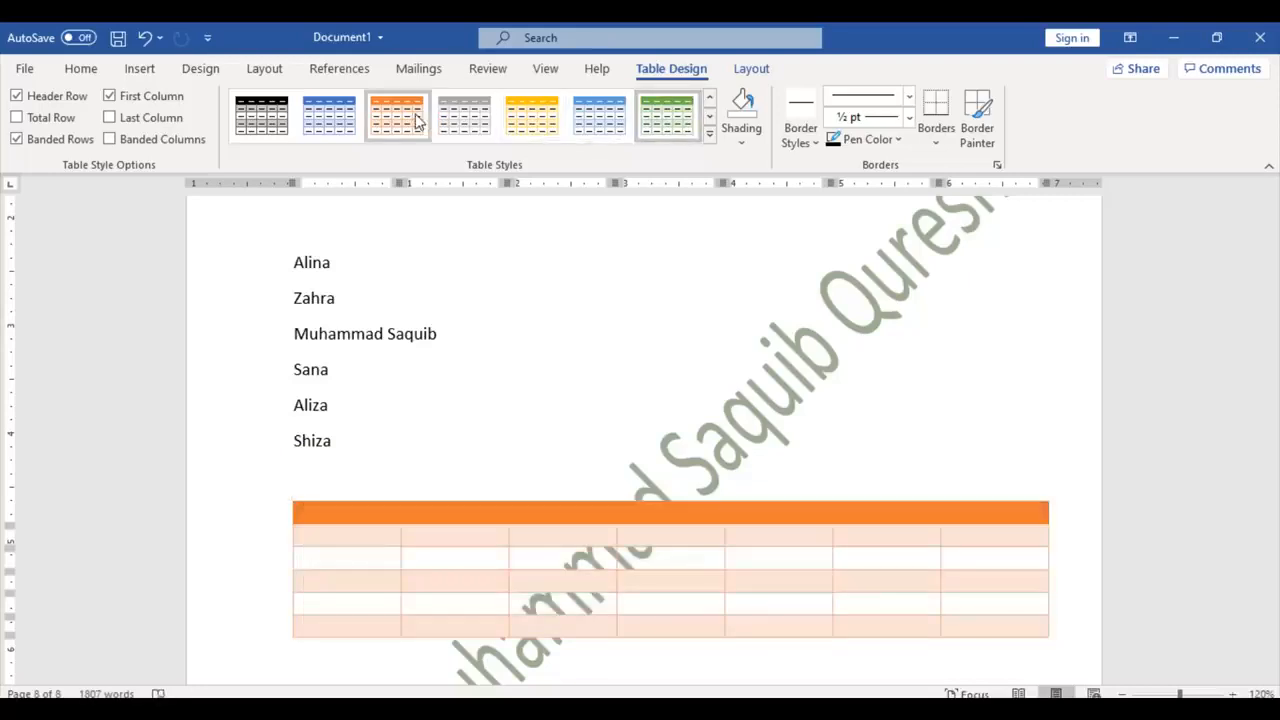
left_click(397, 115)
left_click(318, 108)
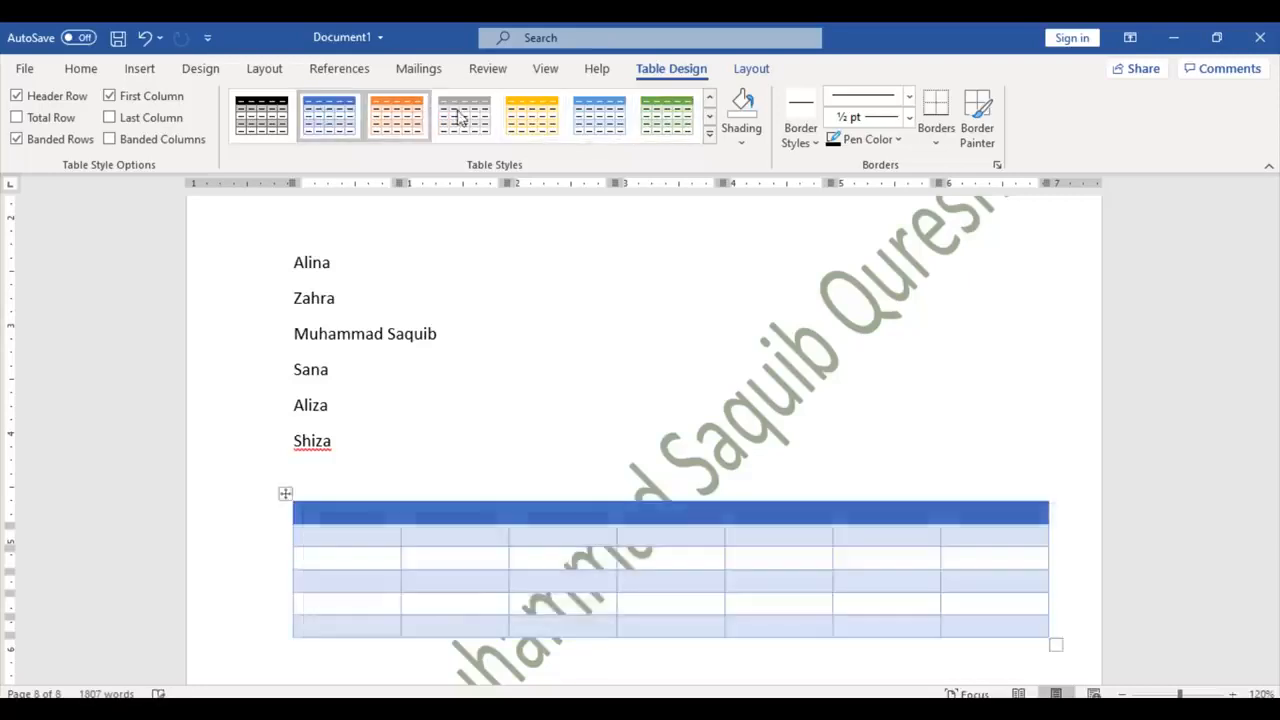
left_click(258, 120)
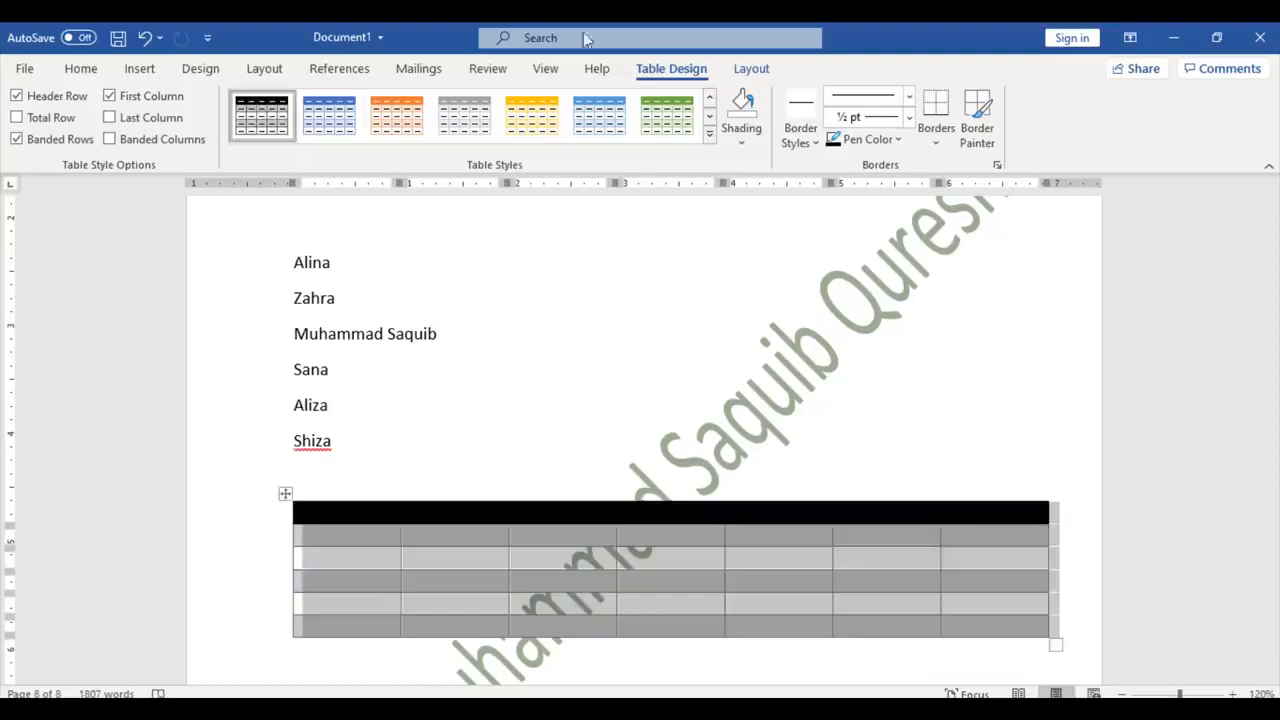
Step: Pick a theme border style and orange as the table's border pen colour
left_click(808, 135)
left_click(808, 135)
left_click(808, 135)
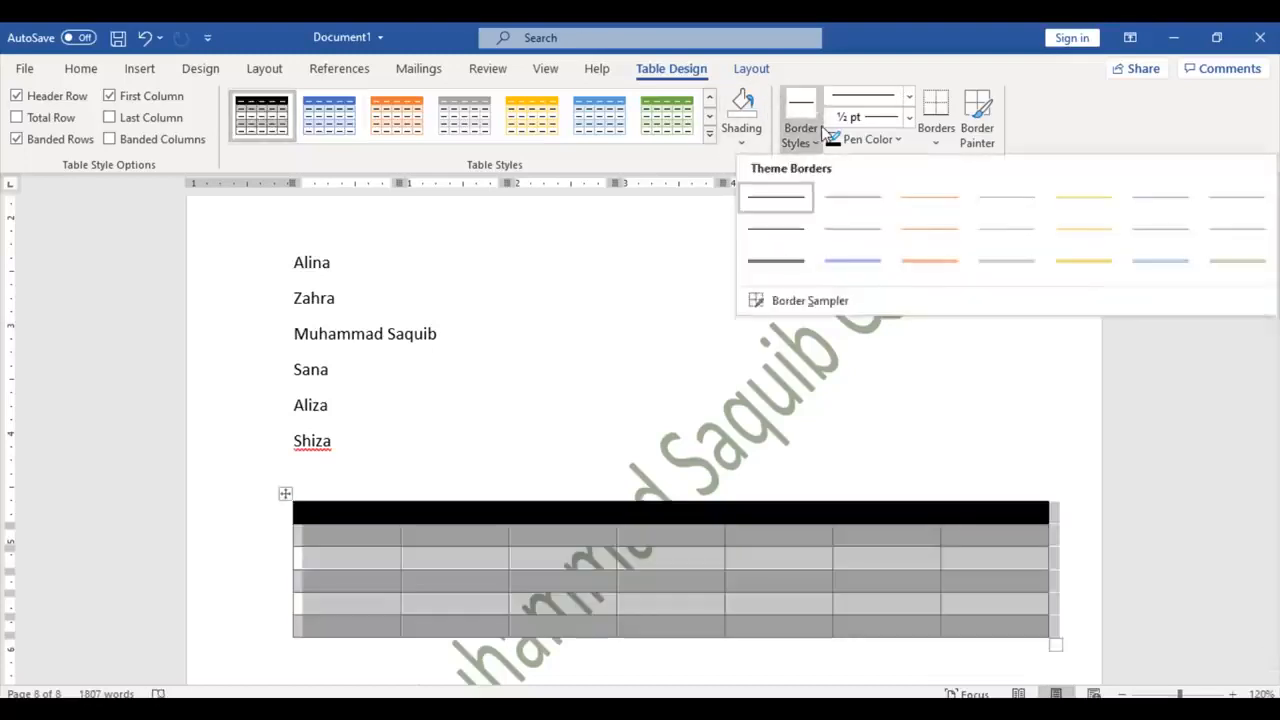
left_click(838, 262)
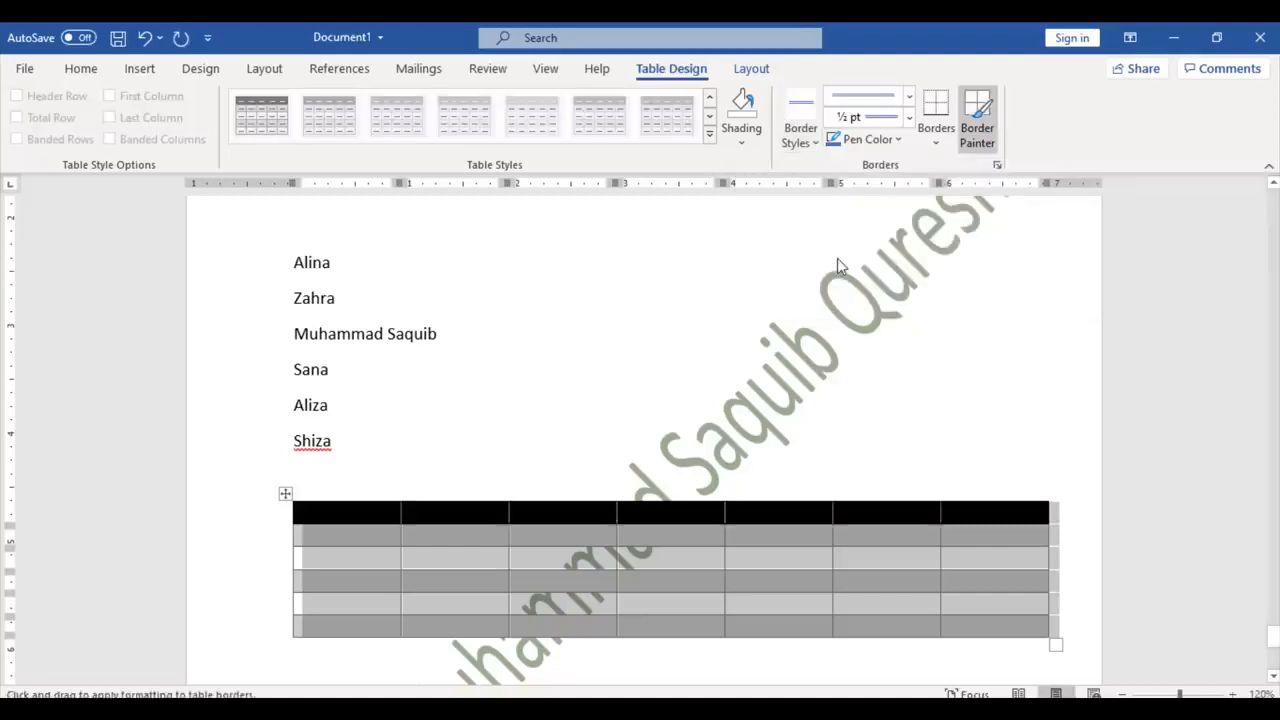
left_click(889, 145)
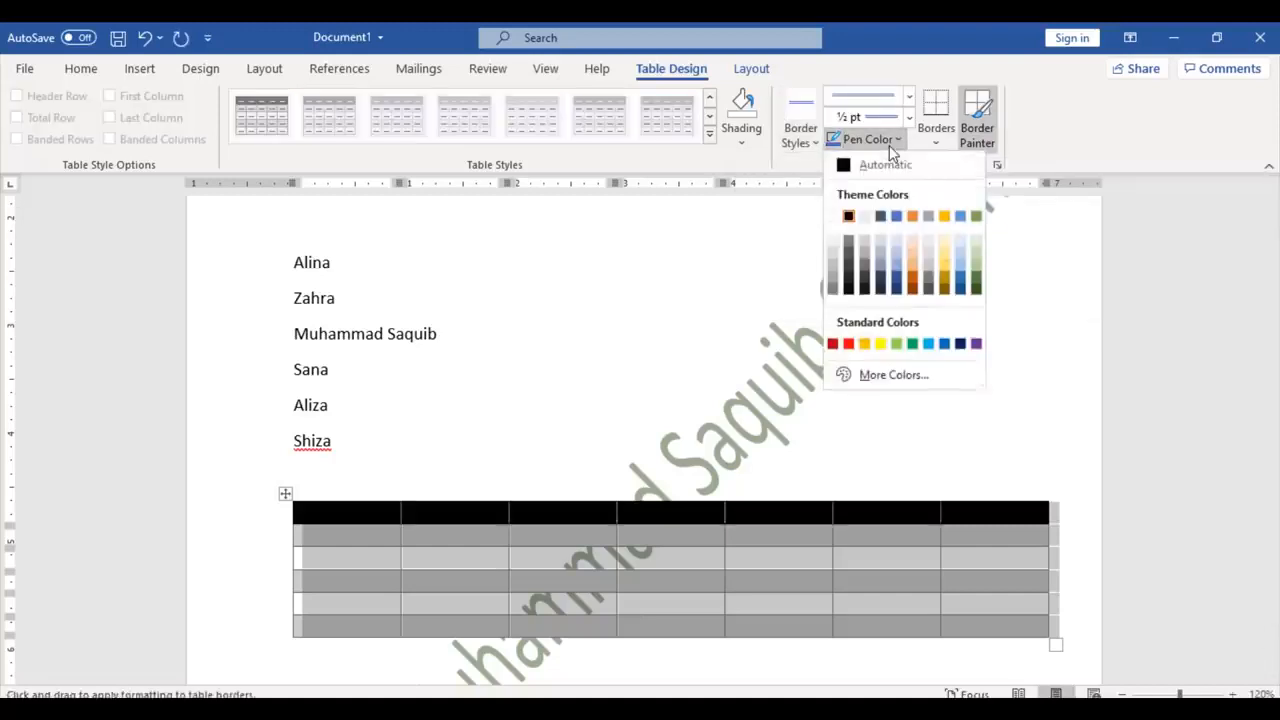
left_click(915, 283)
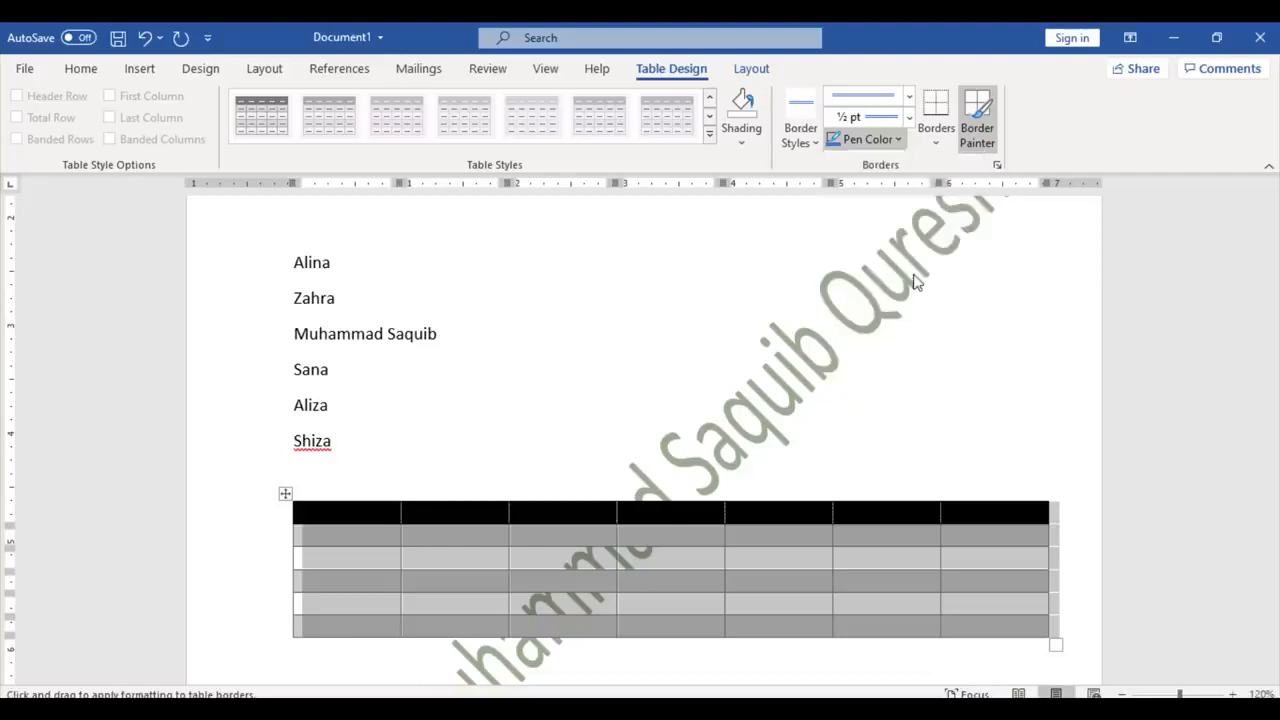
Step: Apply orange borders to all cells, then switch the table to No Border
left_click(938, 140)
left_click(966, 302)
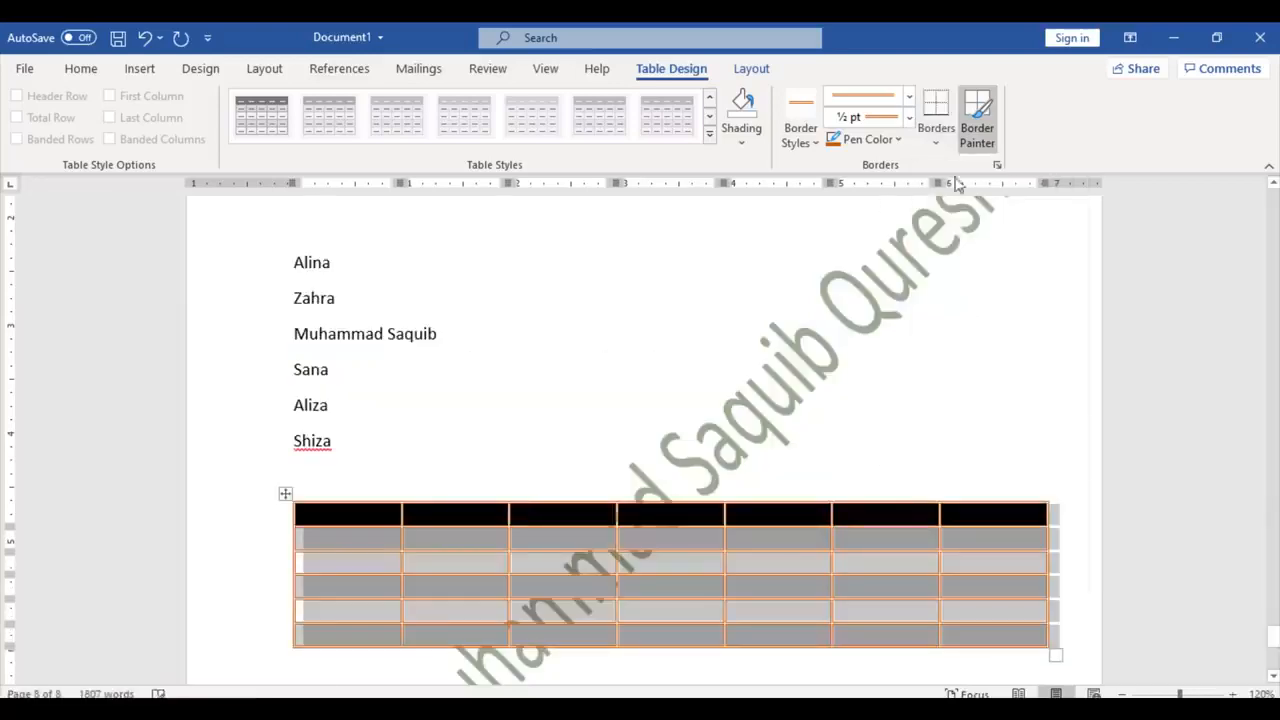
left_click(946, 148)
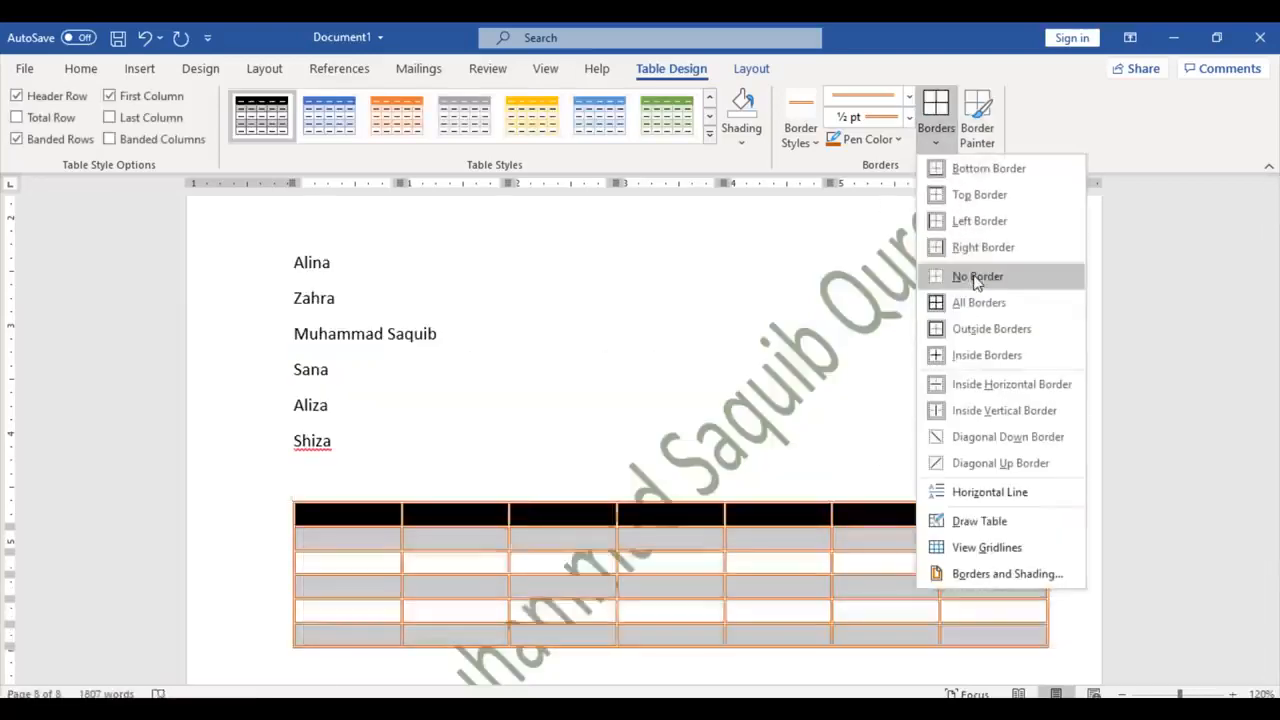
left_click(976, 281)
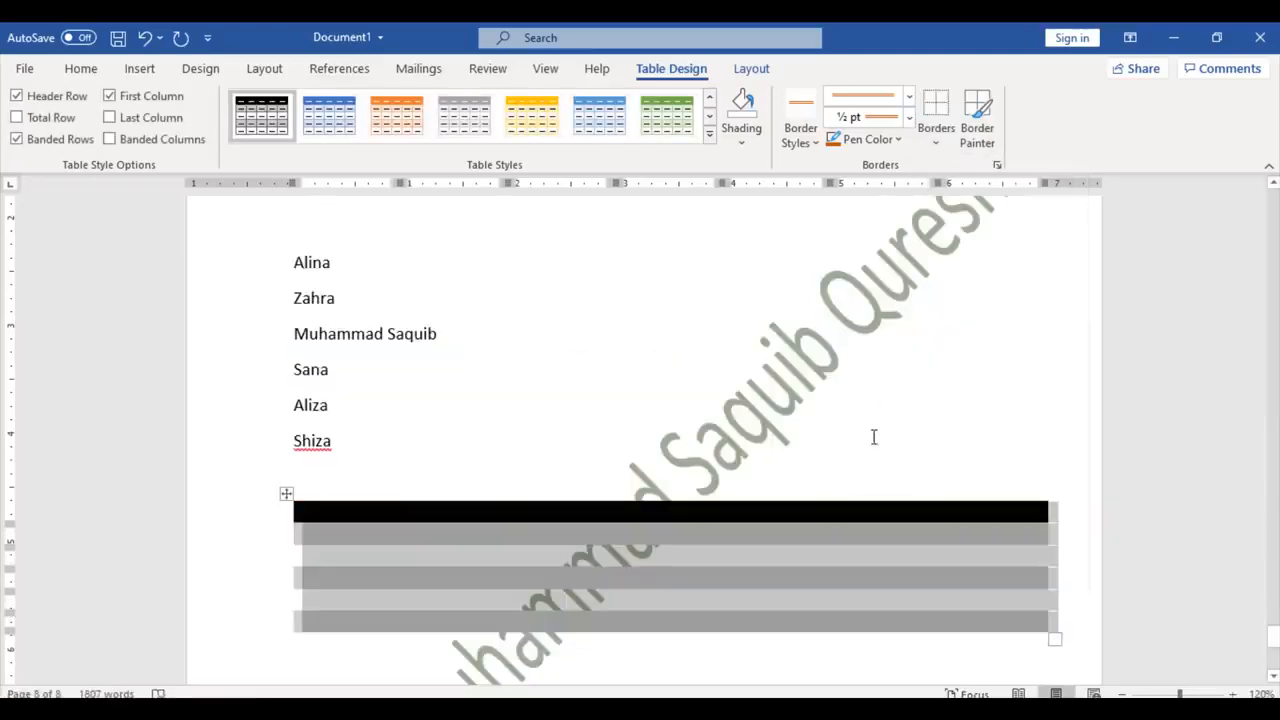
left_click(873, 437)
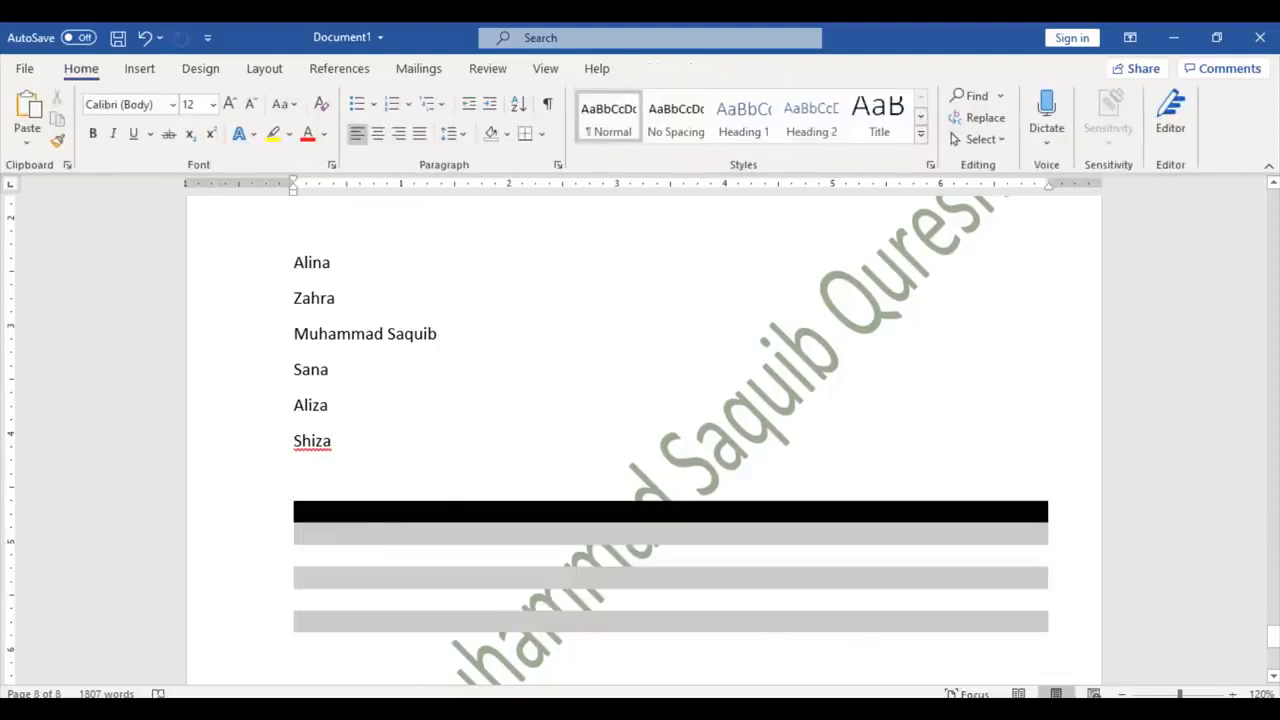
left_click_drag(1275, 643, 1267, 331)
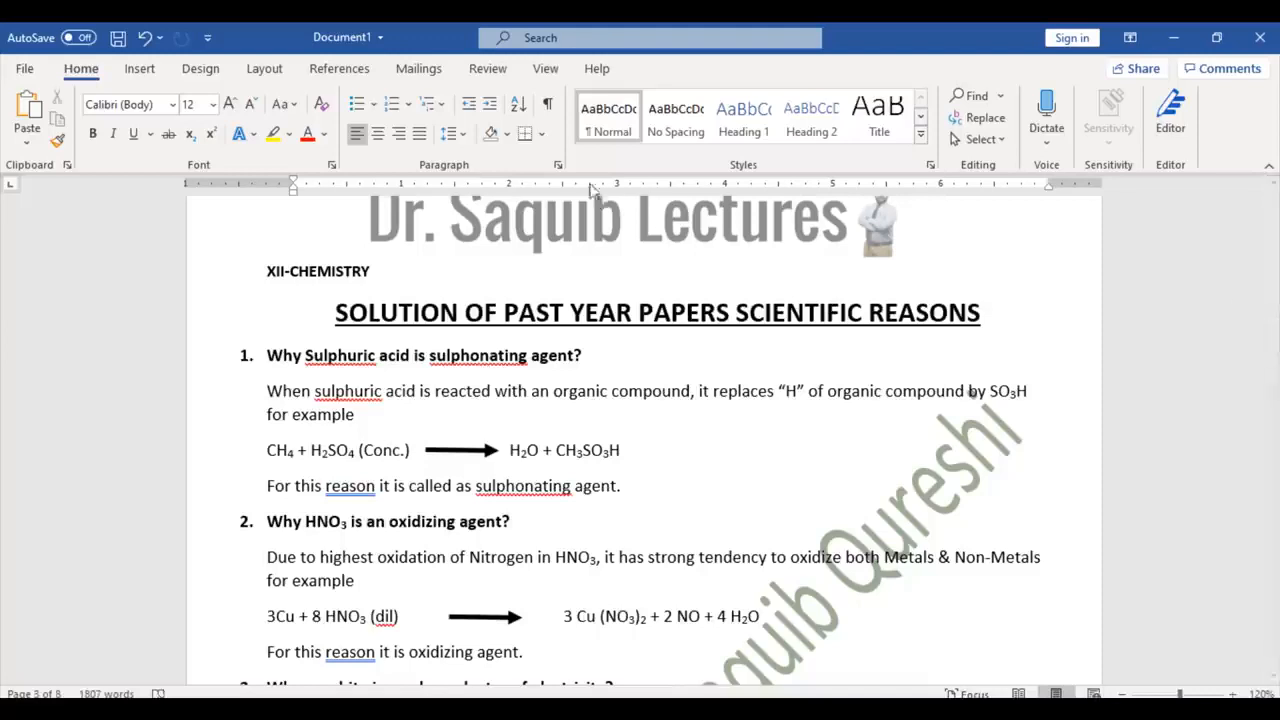
left_click(150, 68)
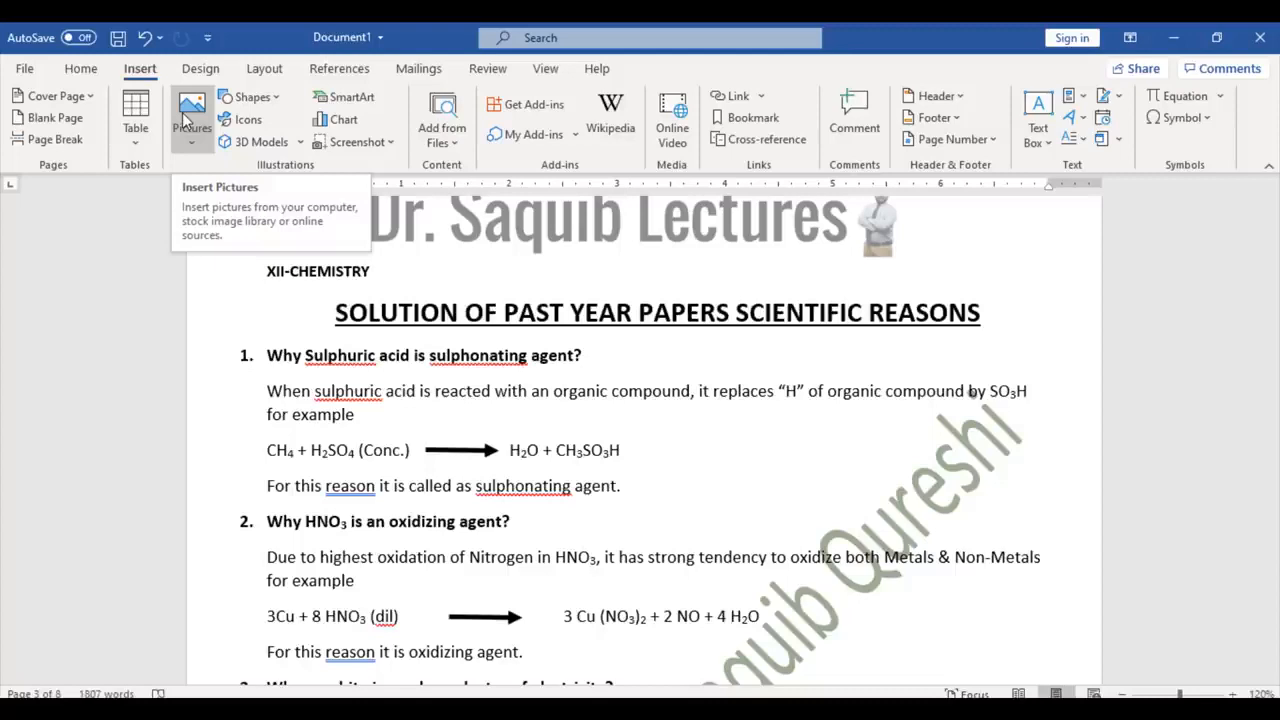
left_click(184, 119)
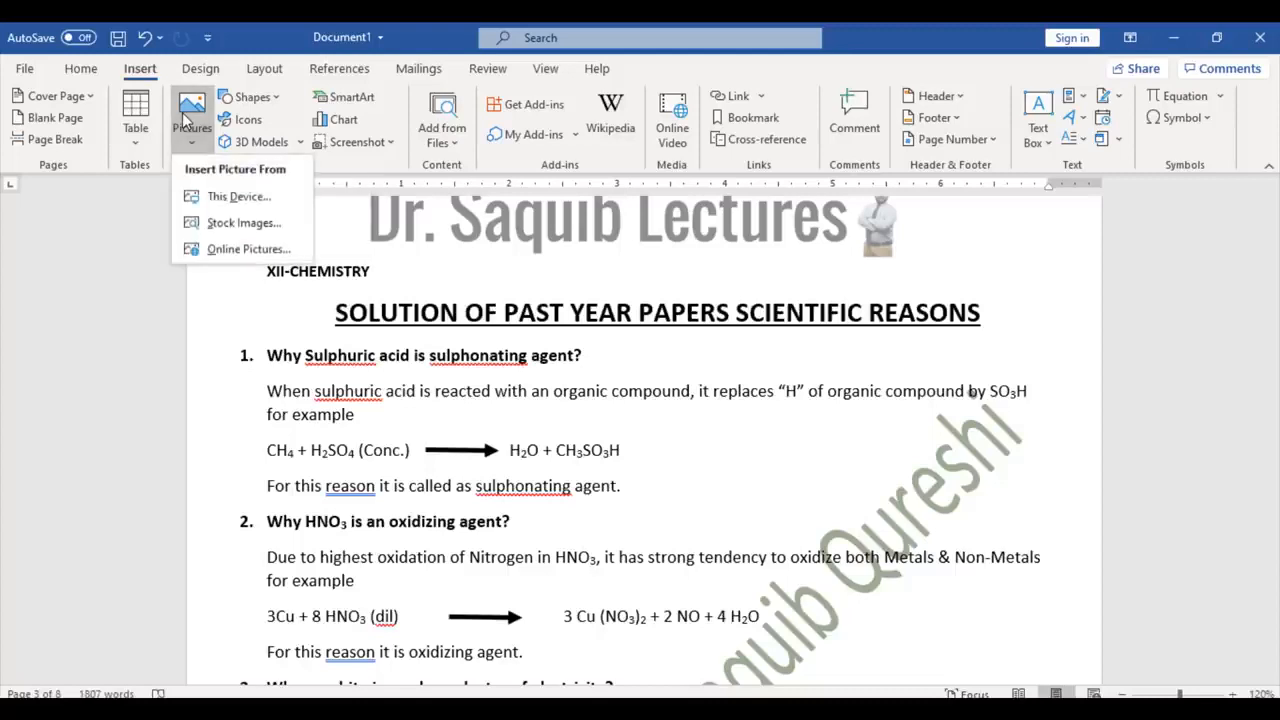
left_click(228, 198)
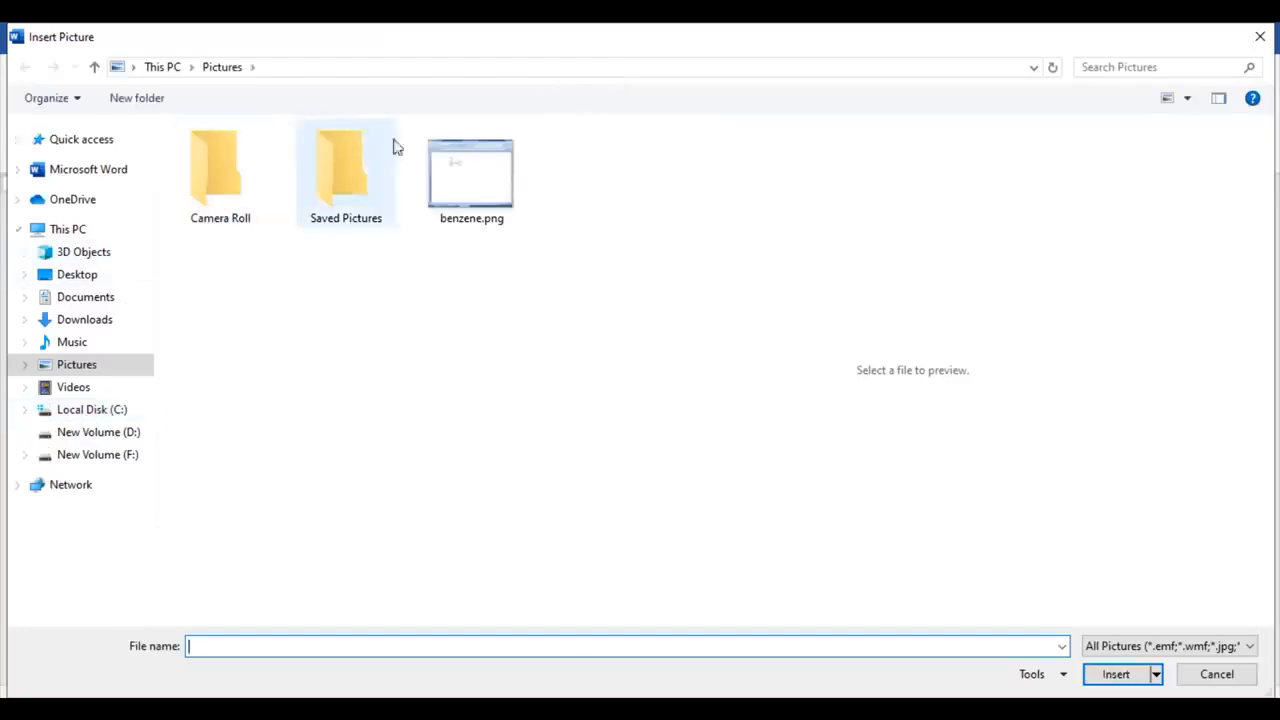
double_click(480, 194)
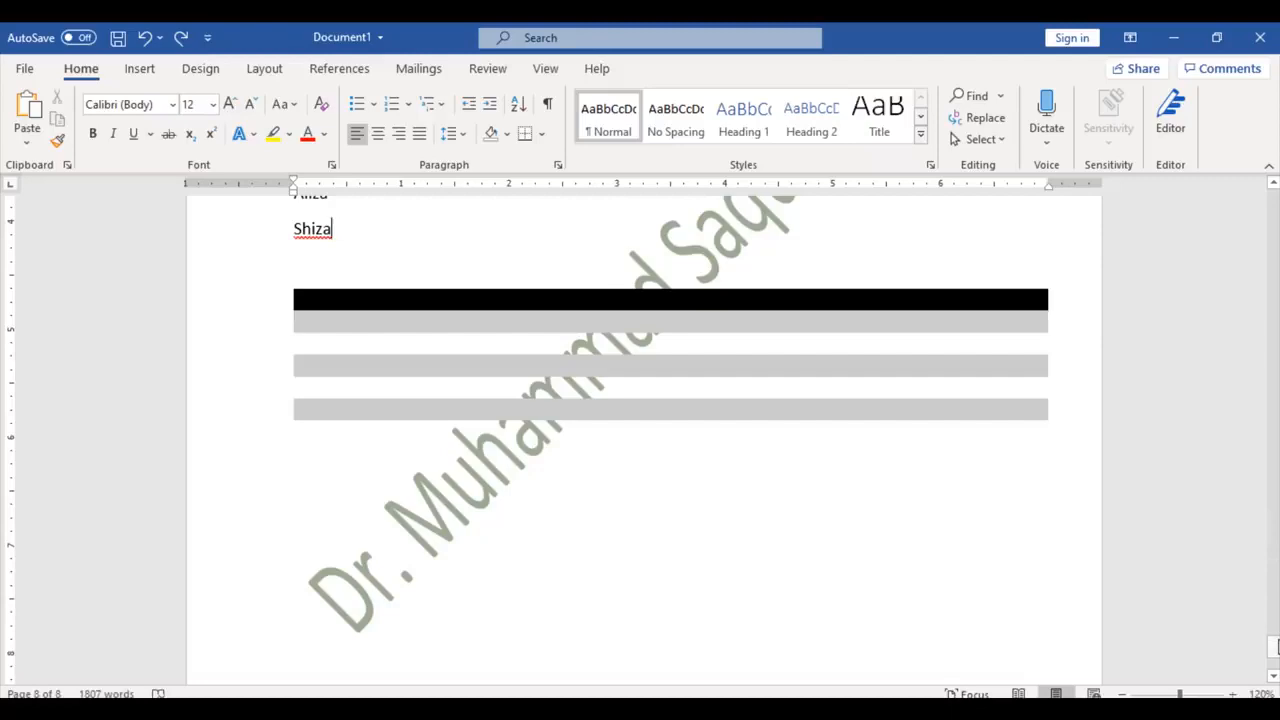
Step: Scroll to the blank area below the table with the Insert features showing
left_click_drag(1276, 647, 1275, 335)
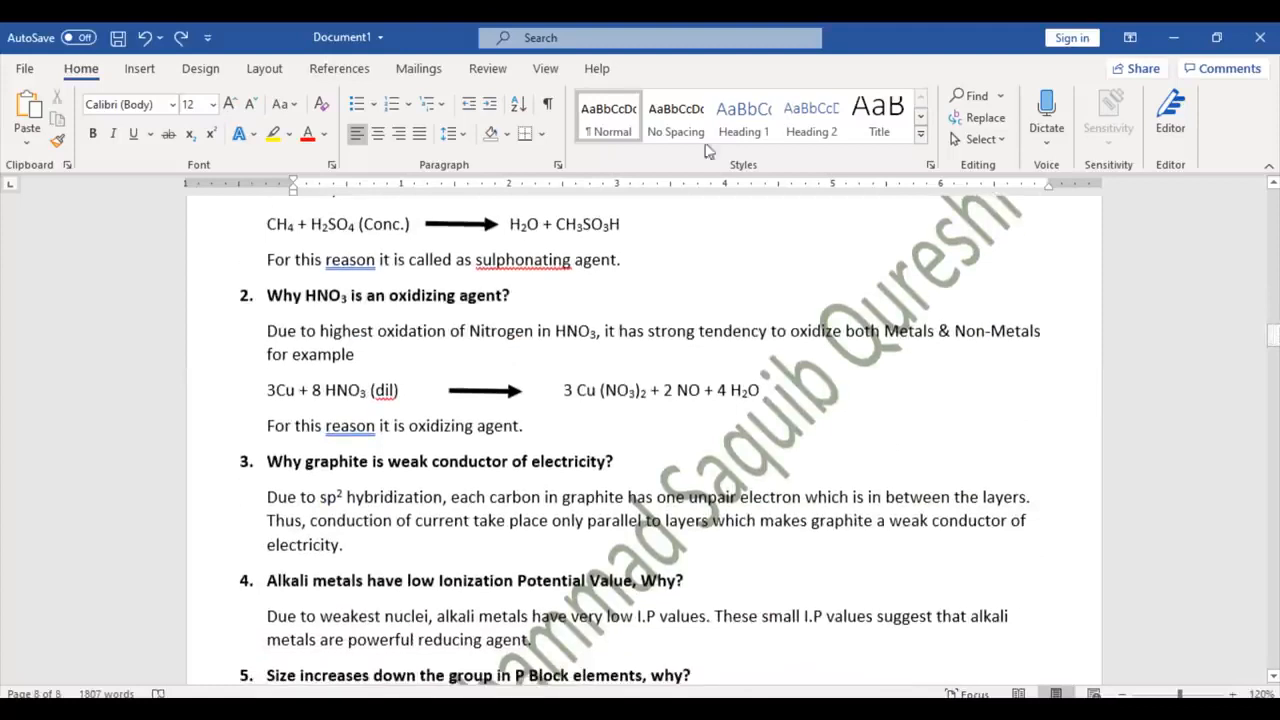
left_click(138, 68)
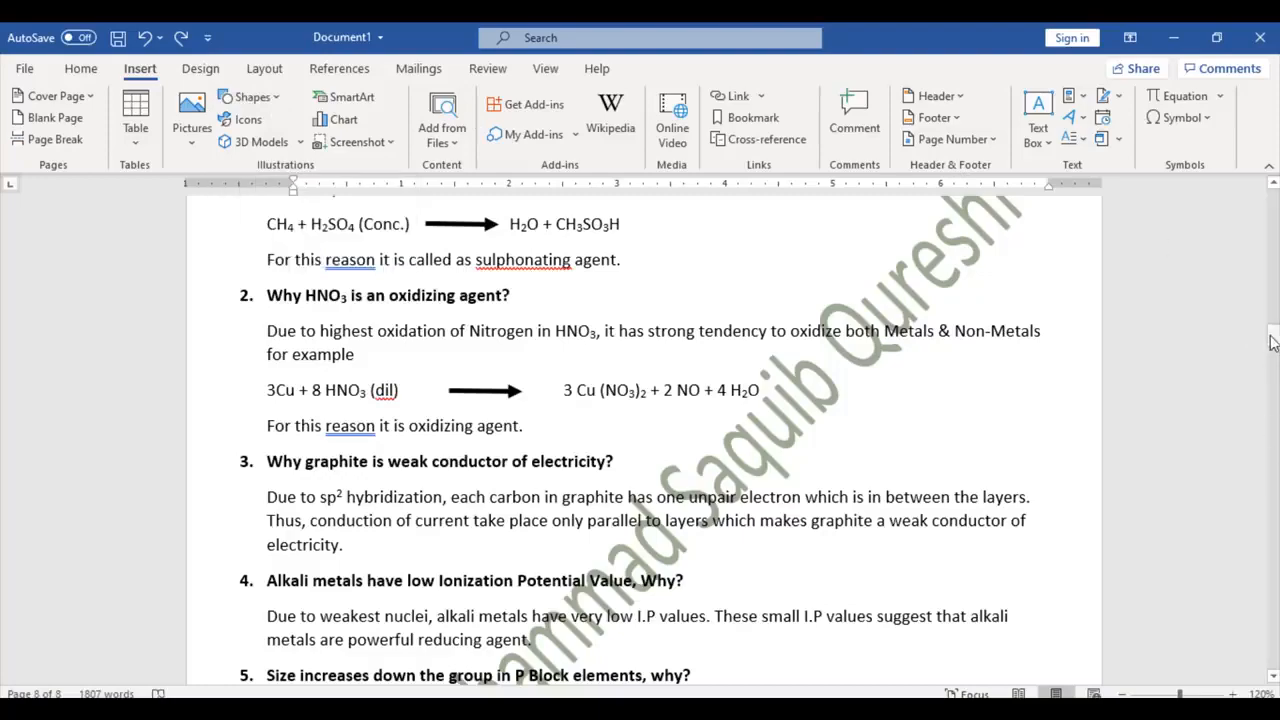
left_click_drag(1274, 340, 1273, 655)
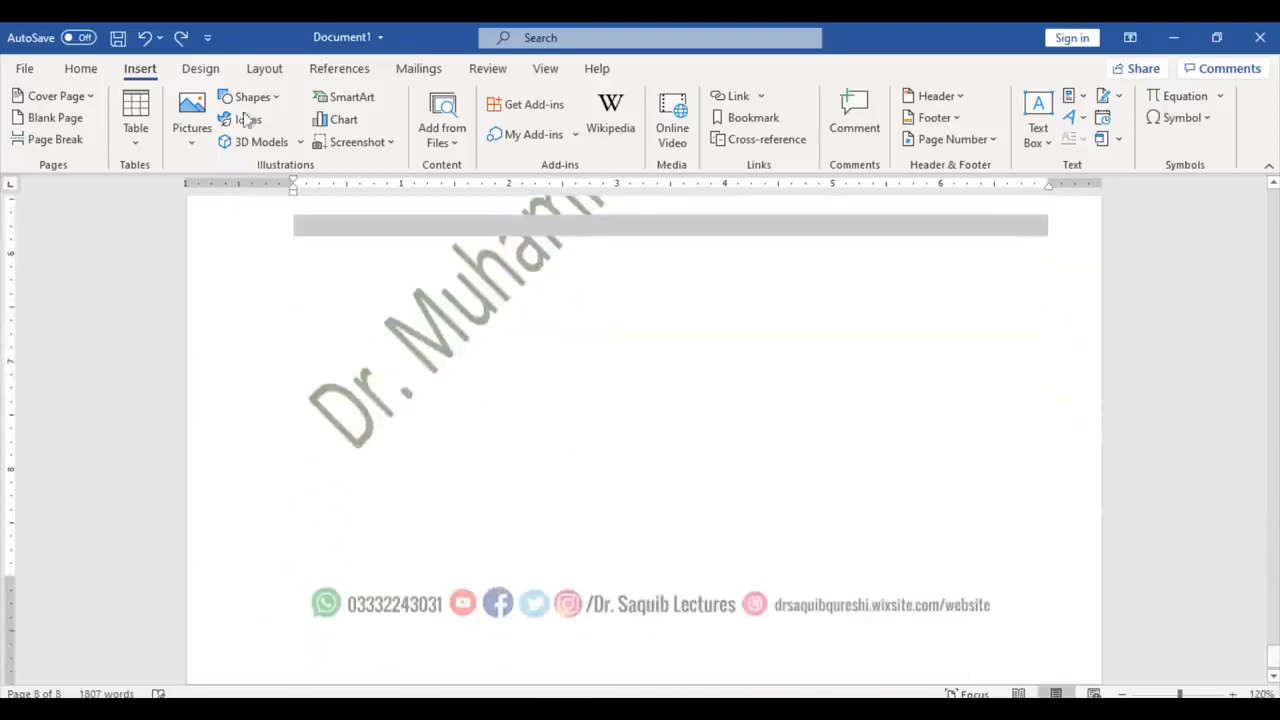
Step: Draw a Smiley Face shape in the space below the table
left_click(272, 98)
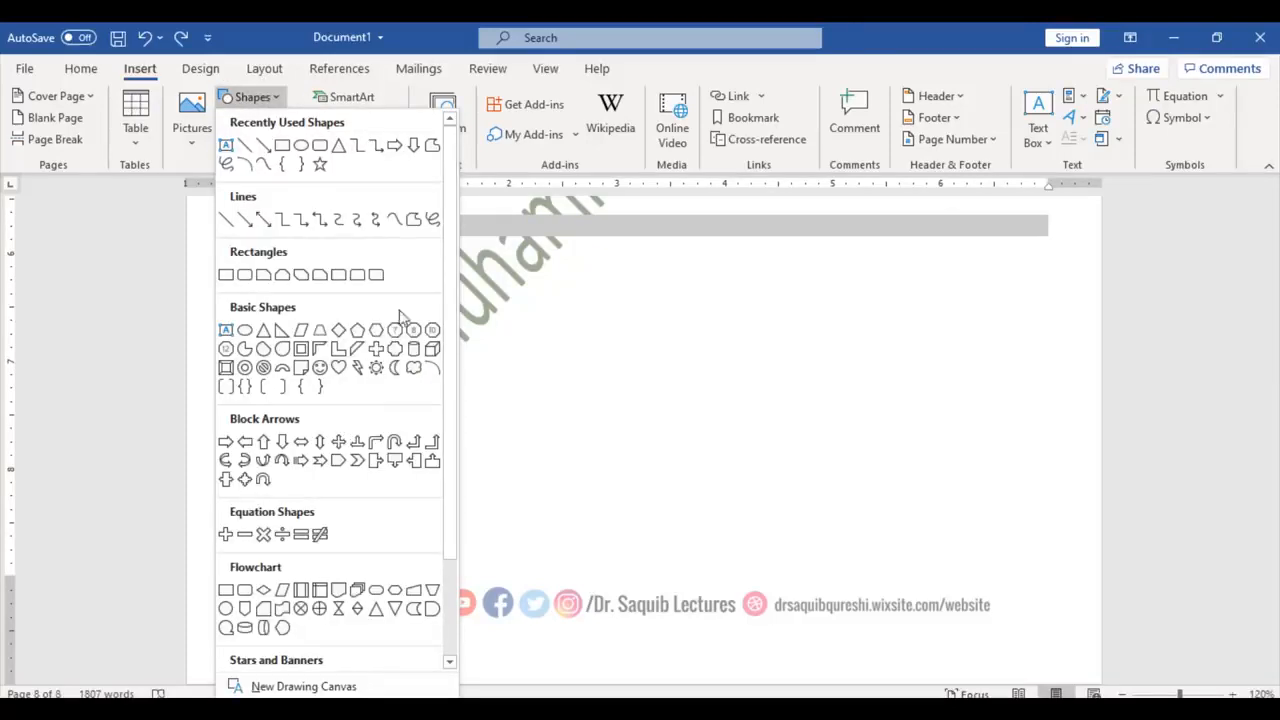
left_click(320, 368)
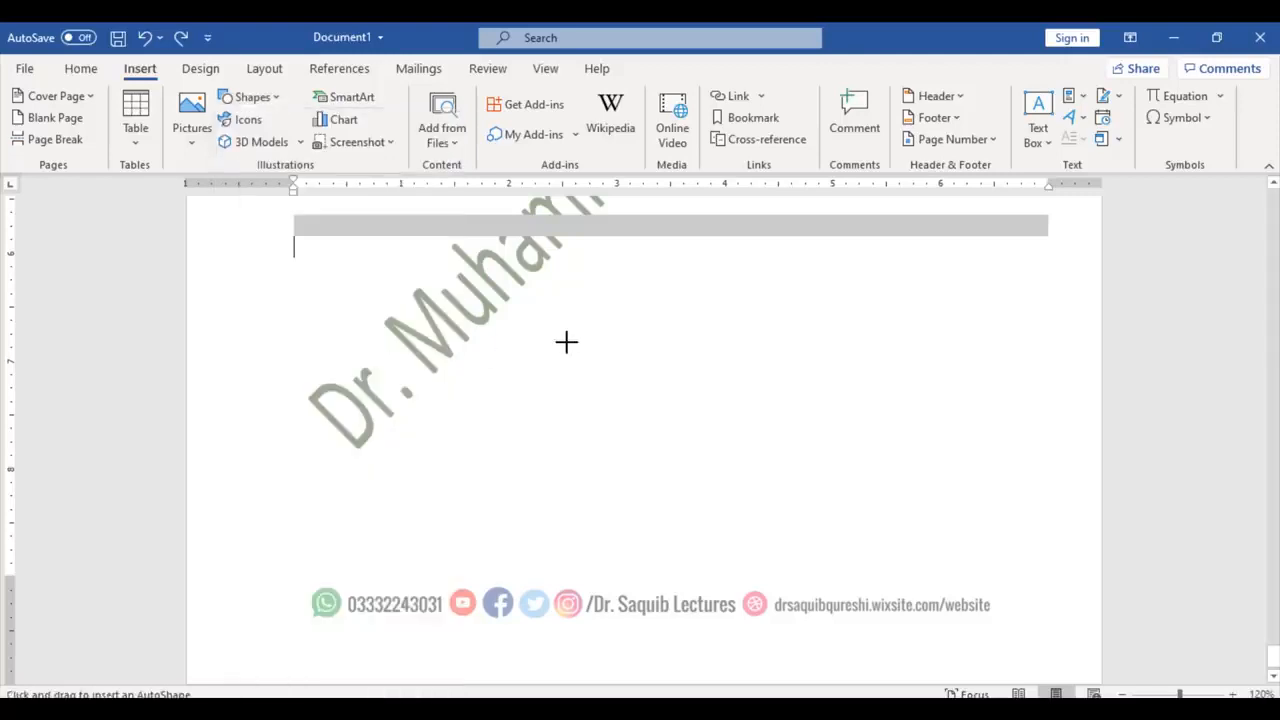
left_click_drag(608, 362, 655, 409)
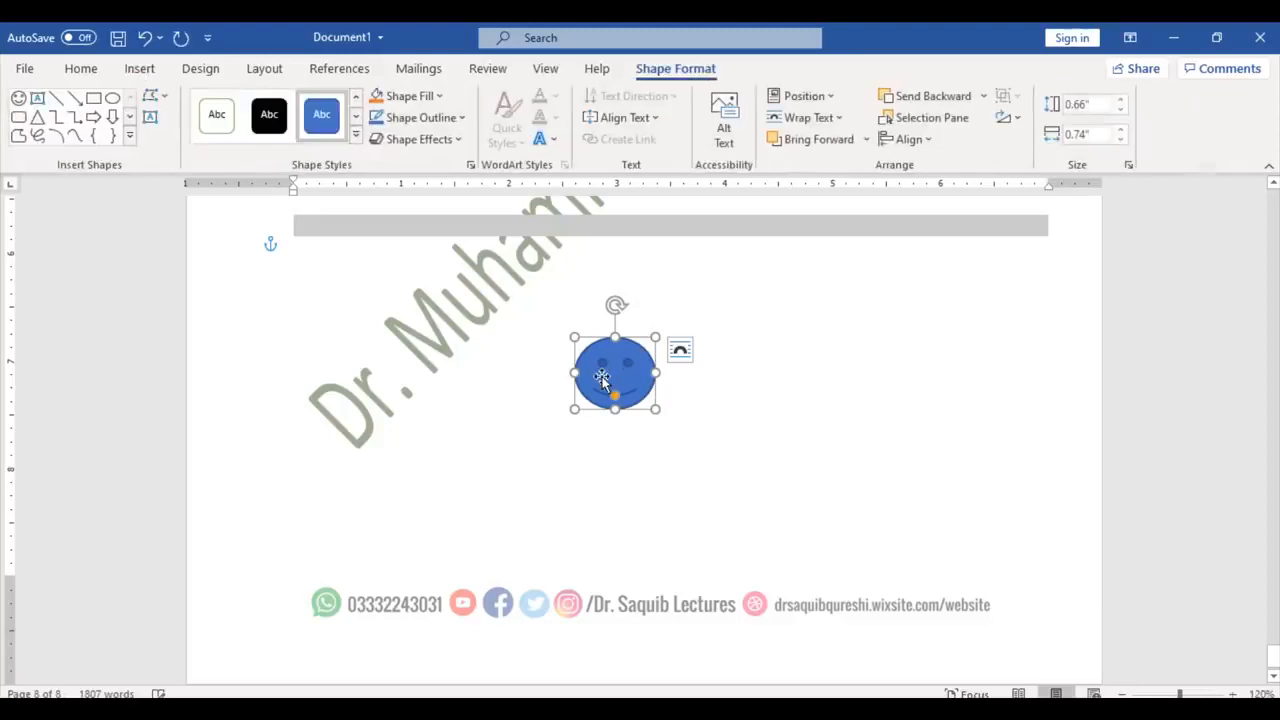
Step: Try several shape styles, settling on a white fill with black outline for the smiley
left_click(356, 134)
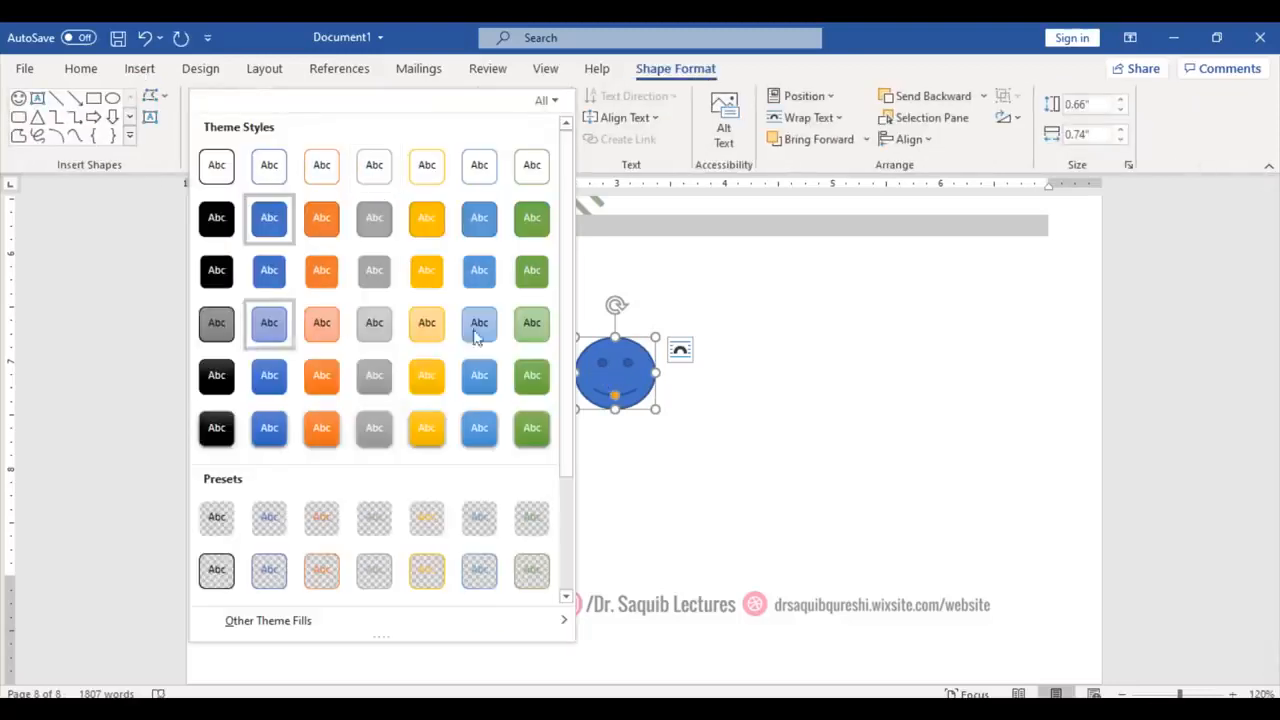
left_click(533, 386)
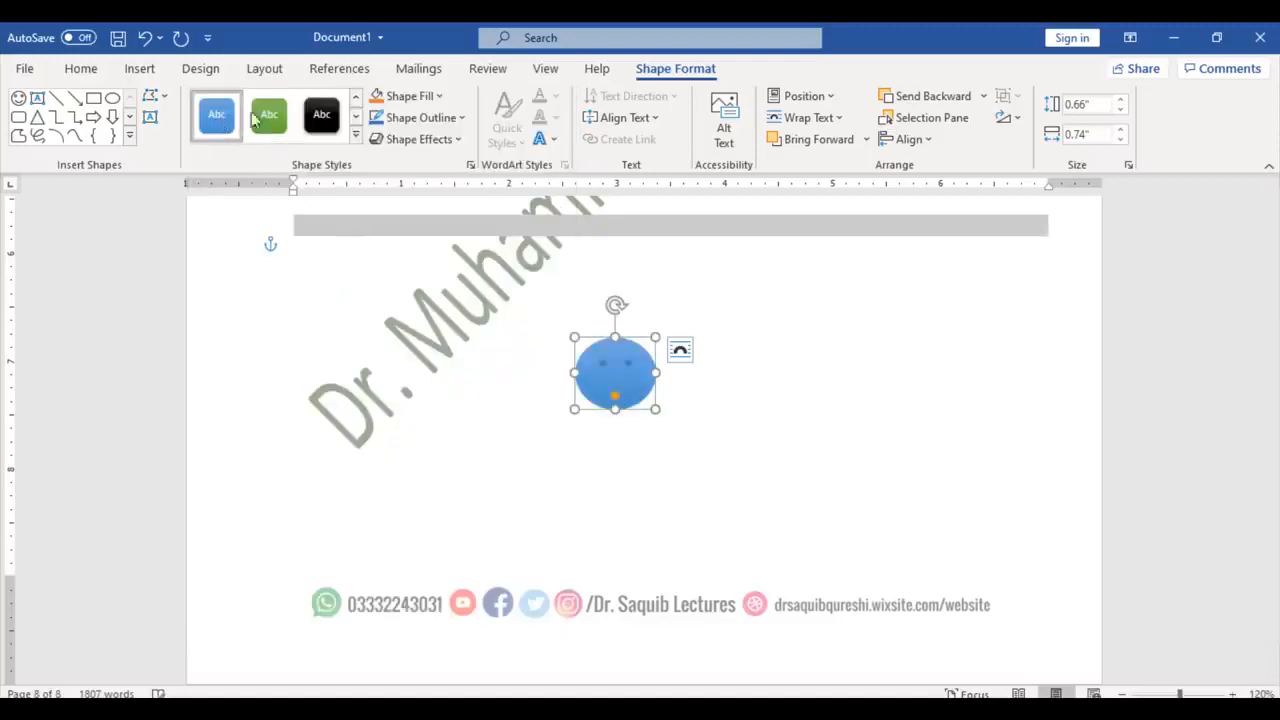
left_click(334, 113)
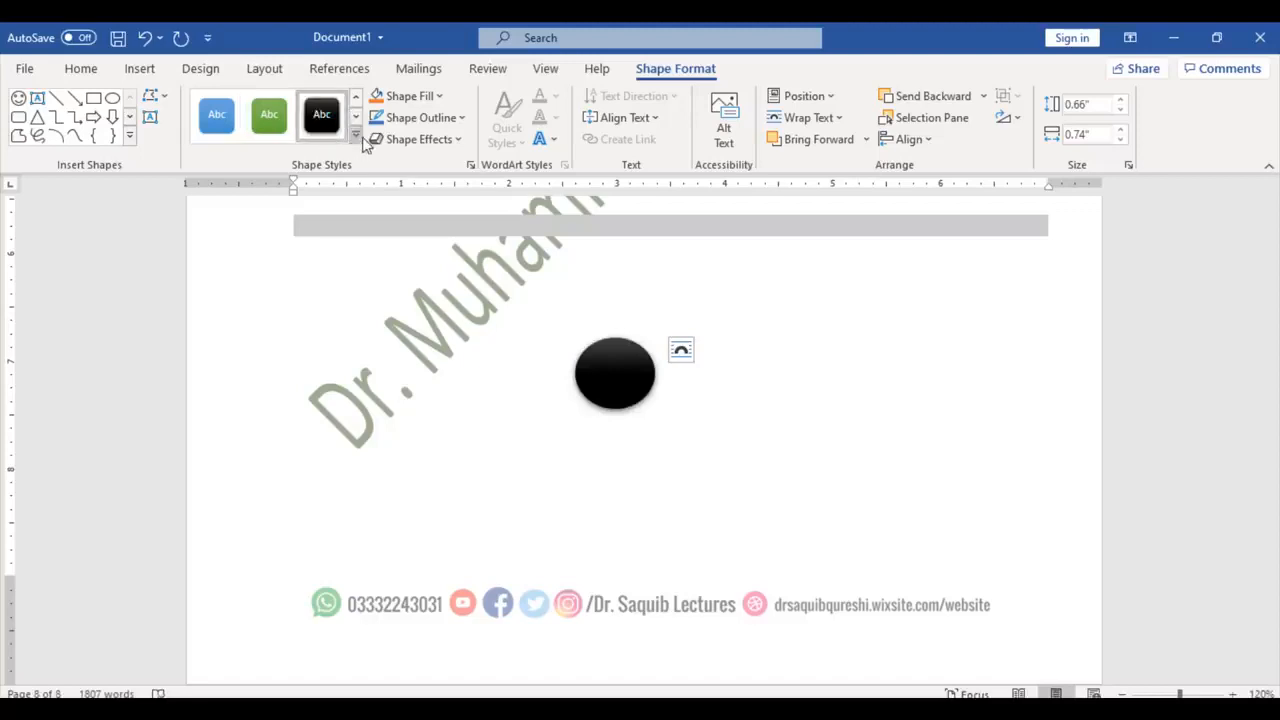
left_click(355, 134)
left_click(212, 180)
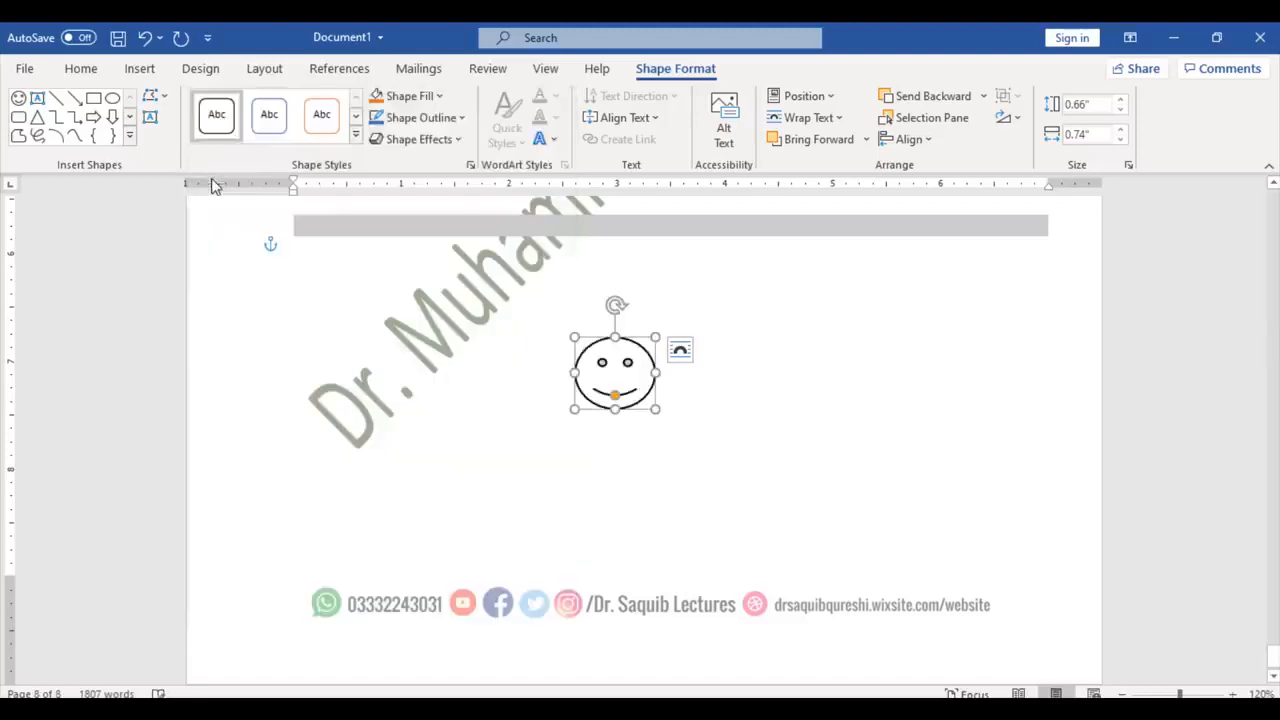
left_click(842, 467)
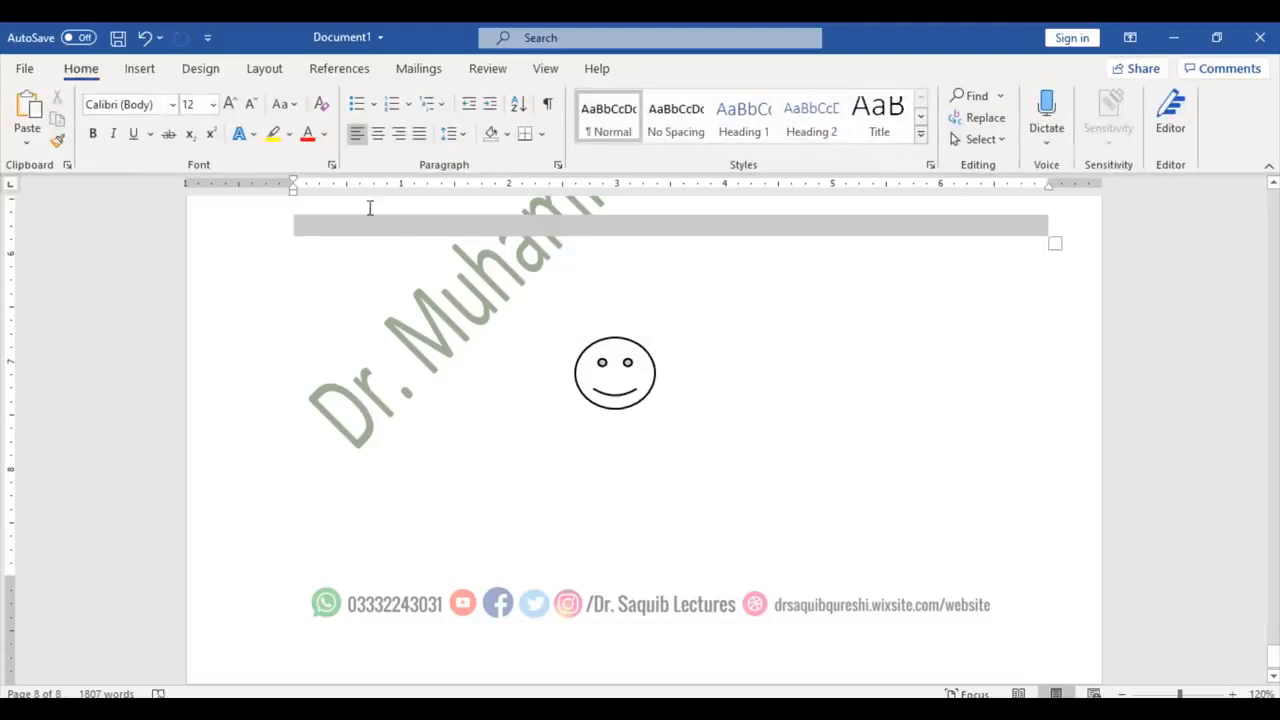
left_click(145, 72)
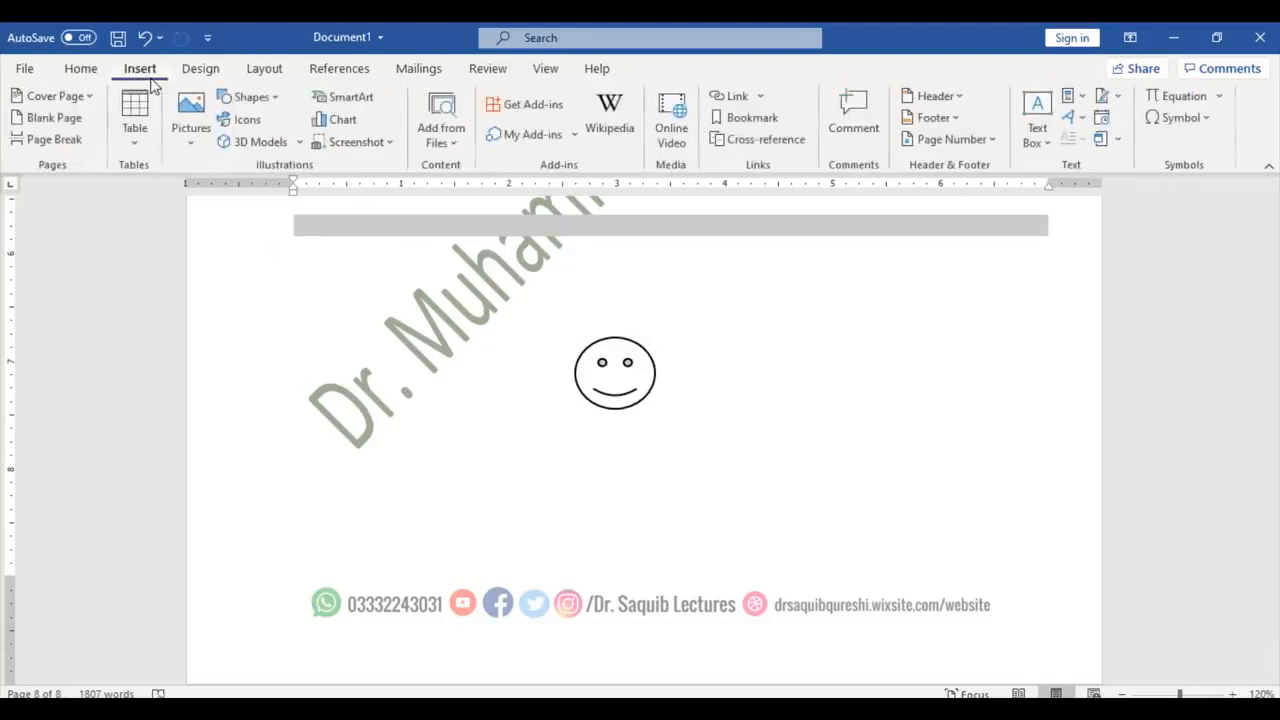
Step: Draw a blue left-right block arrow just below the smiley face
left_click(244, 100)
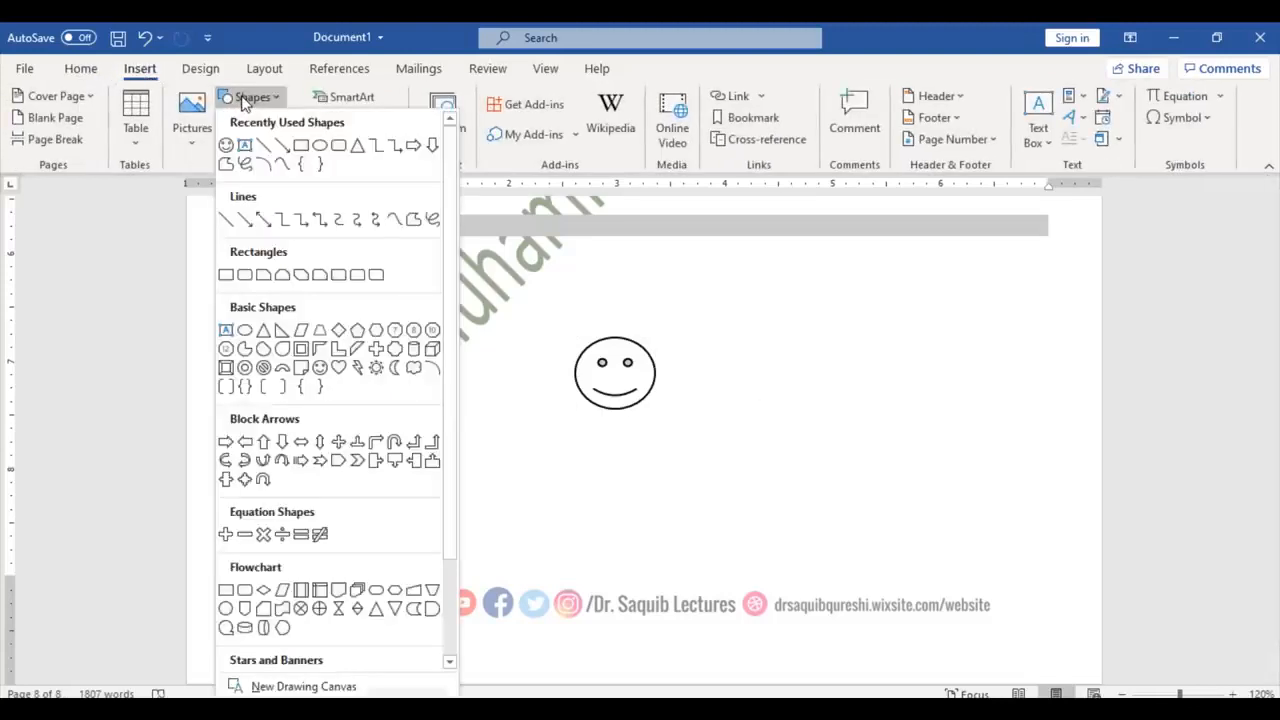
left_click(312, 444)
left_click_drag(582, 444, 755, 501)
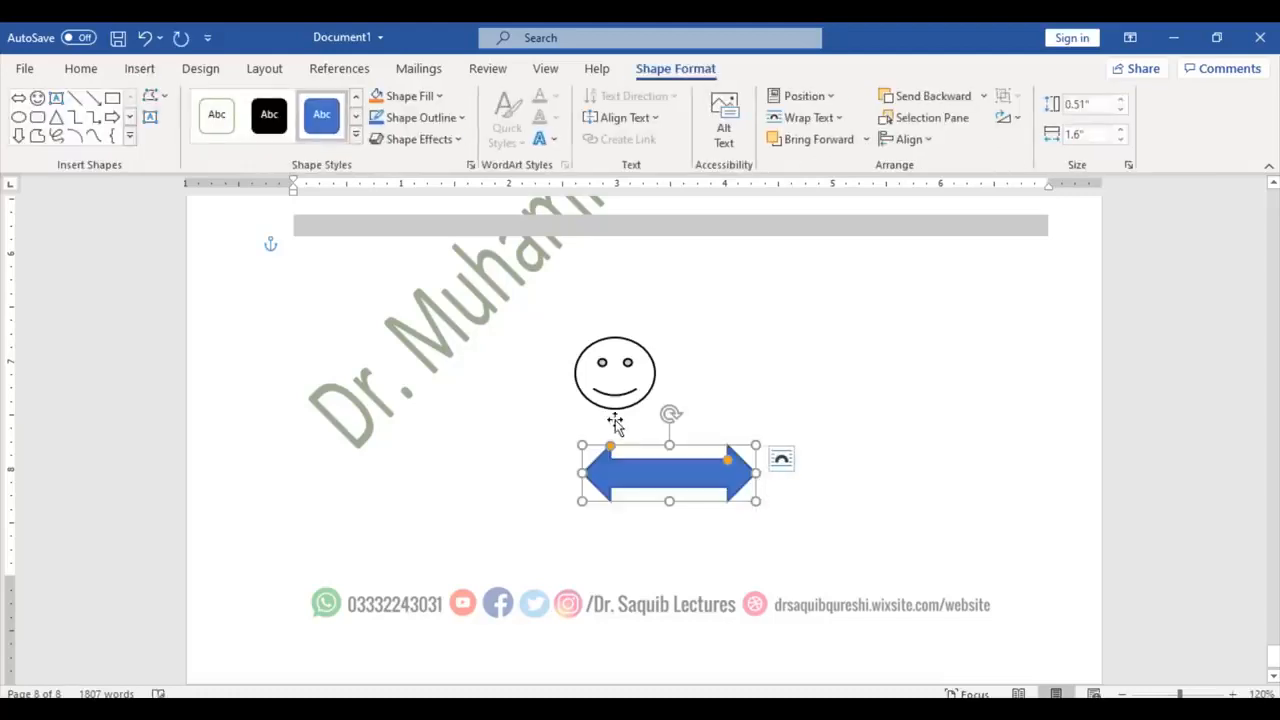
Step: Pick the Rectangle shape from the Insert Shapes gallery
left_click(131, 72)
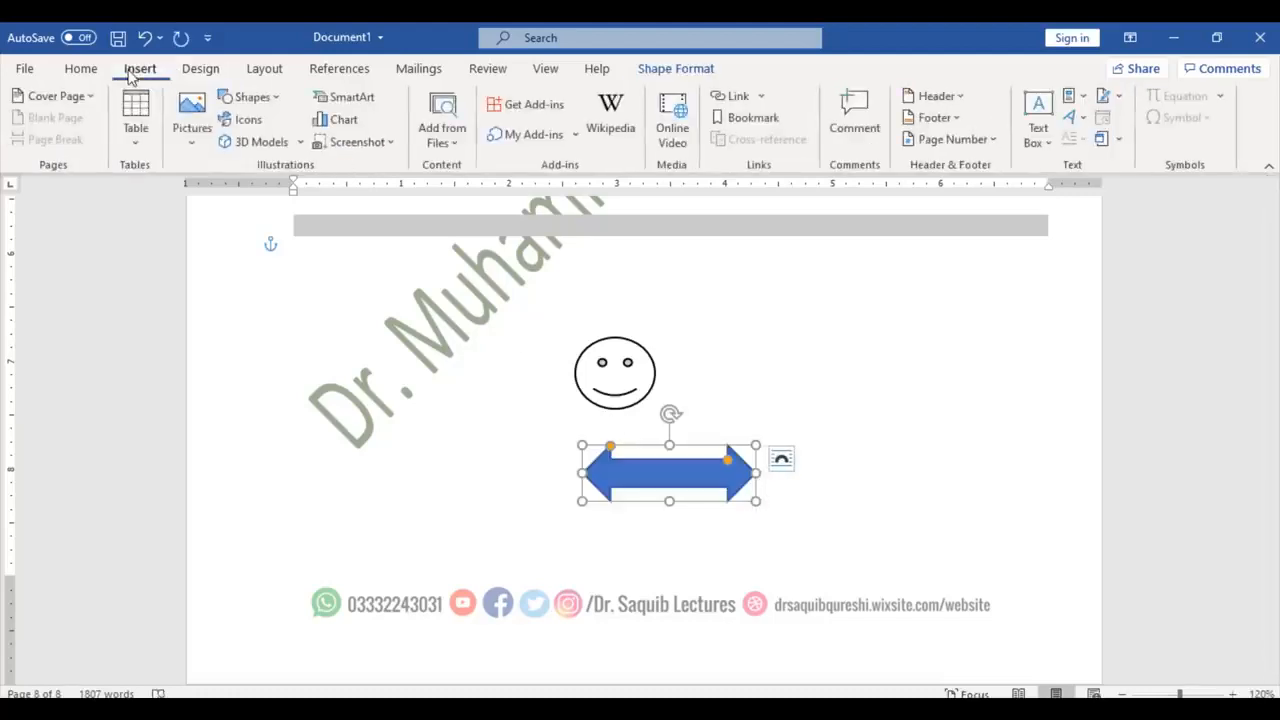
left_click(252, 97)
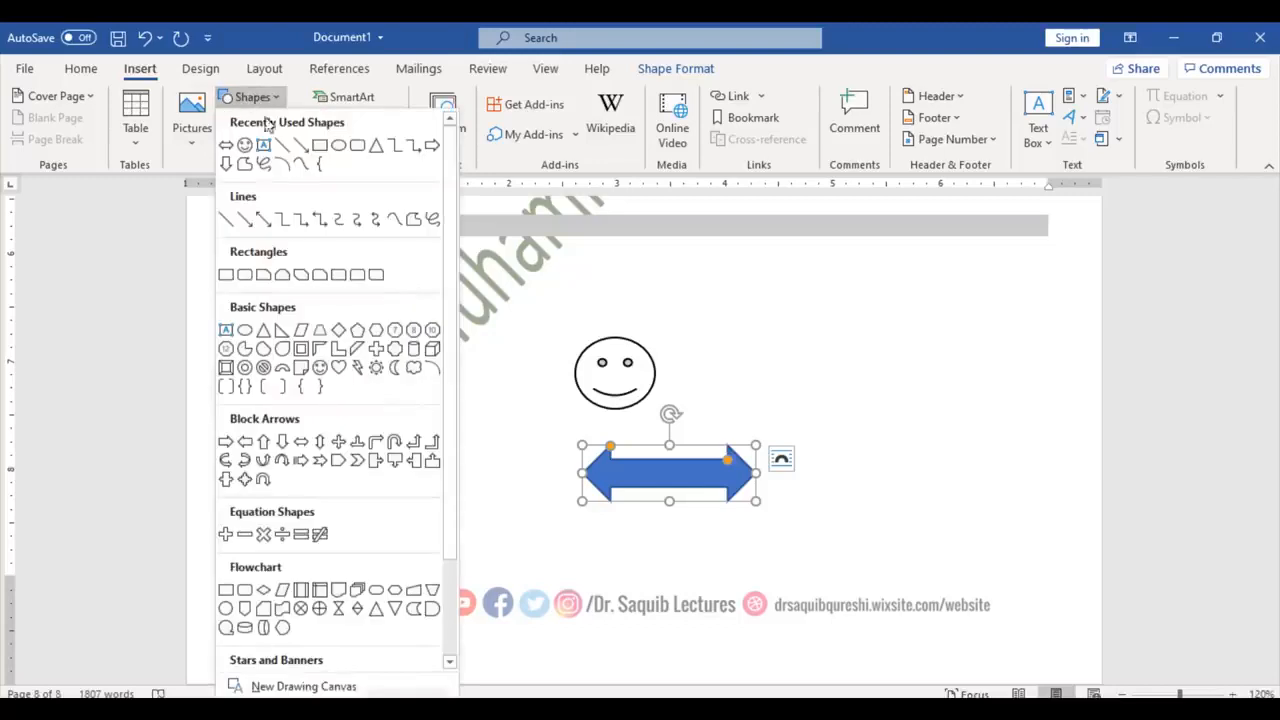
left_click(358, 144)
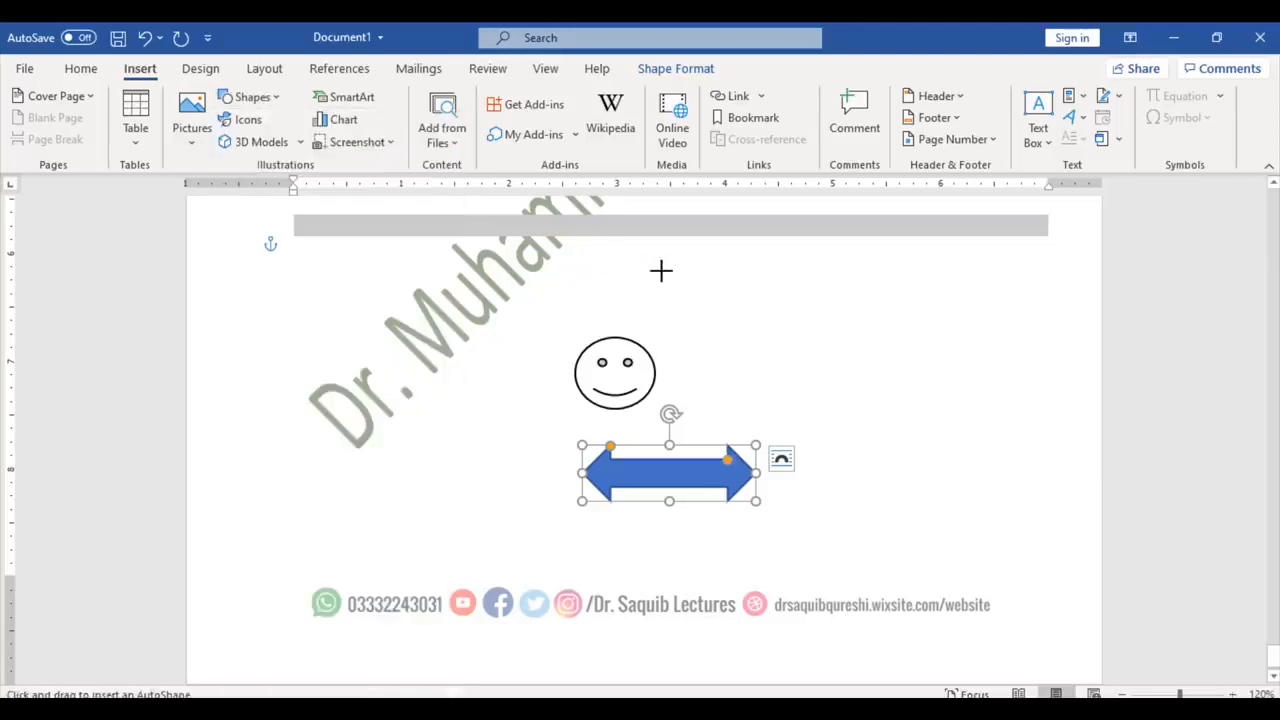
Step: Draw a wide rectangle beside the smiley and type MS OFFICE COURSE in it
left_click_drag(660, 270, 978, 349)
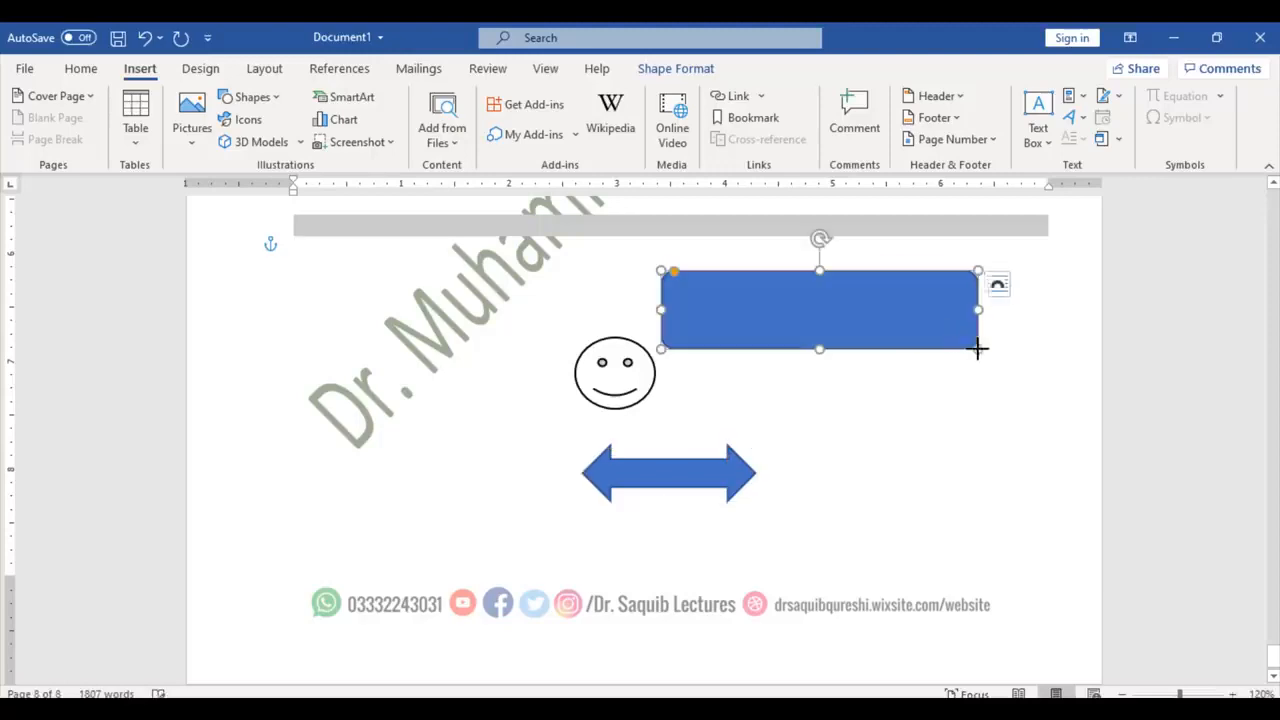
right_click(916, 310)
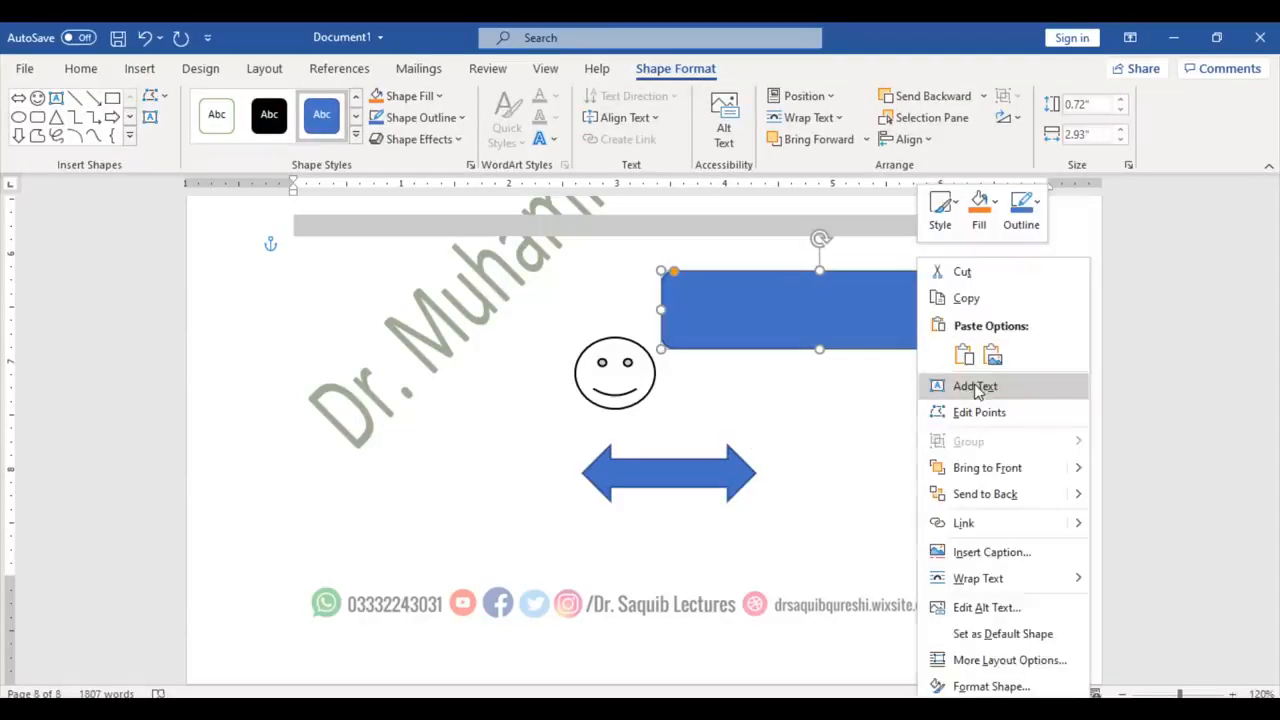
left_click(975, 386)
type("M")
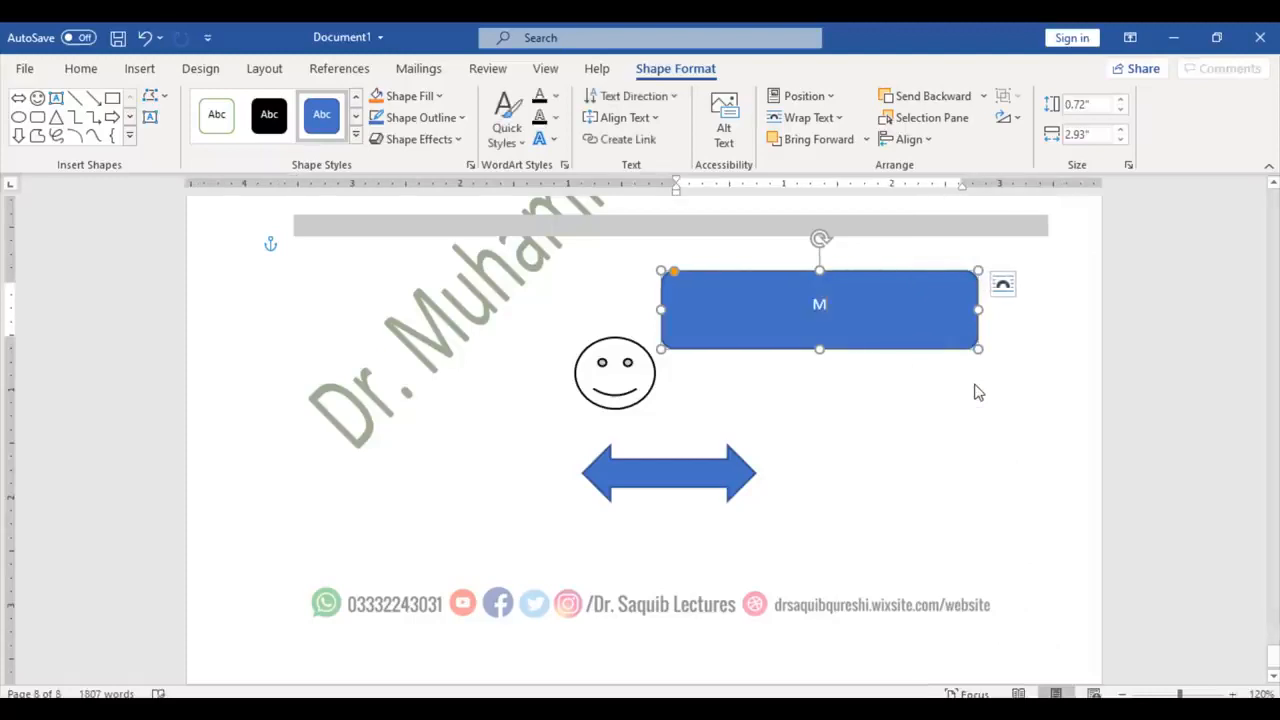
type("S OFFICE COU")
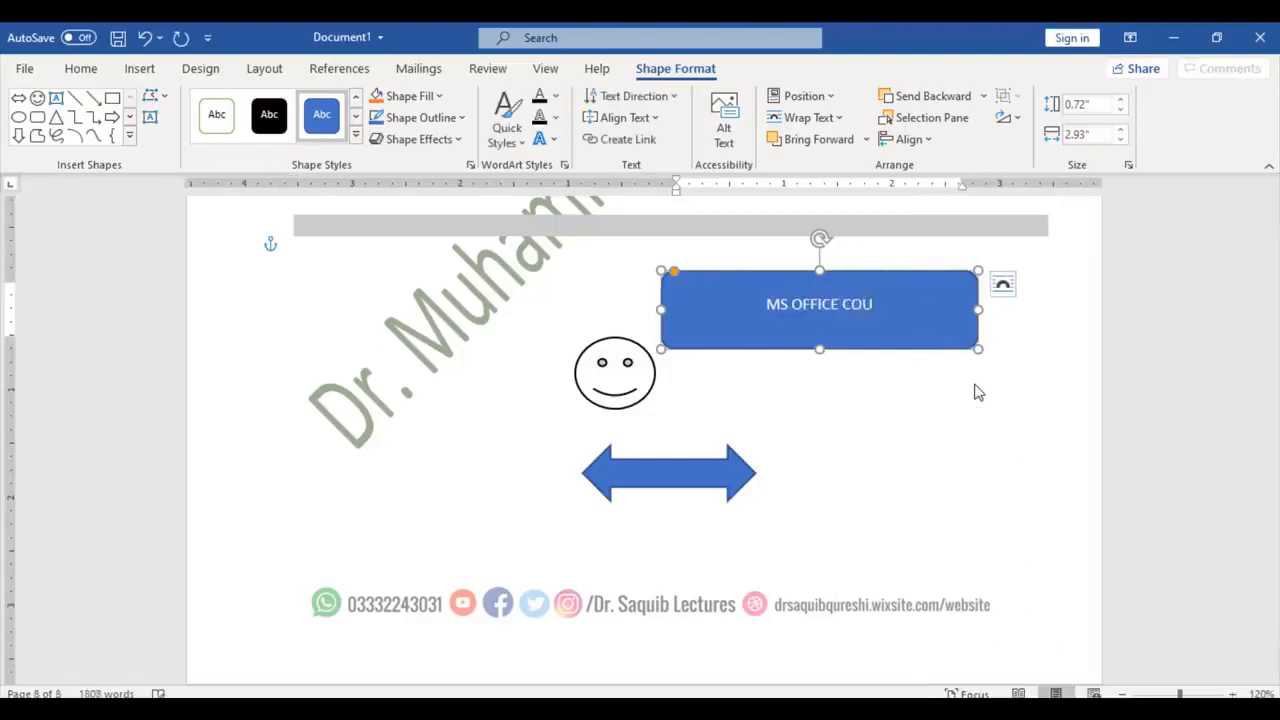
type("RSE")
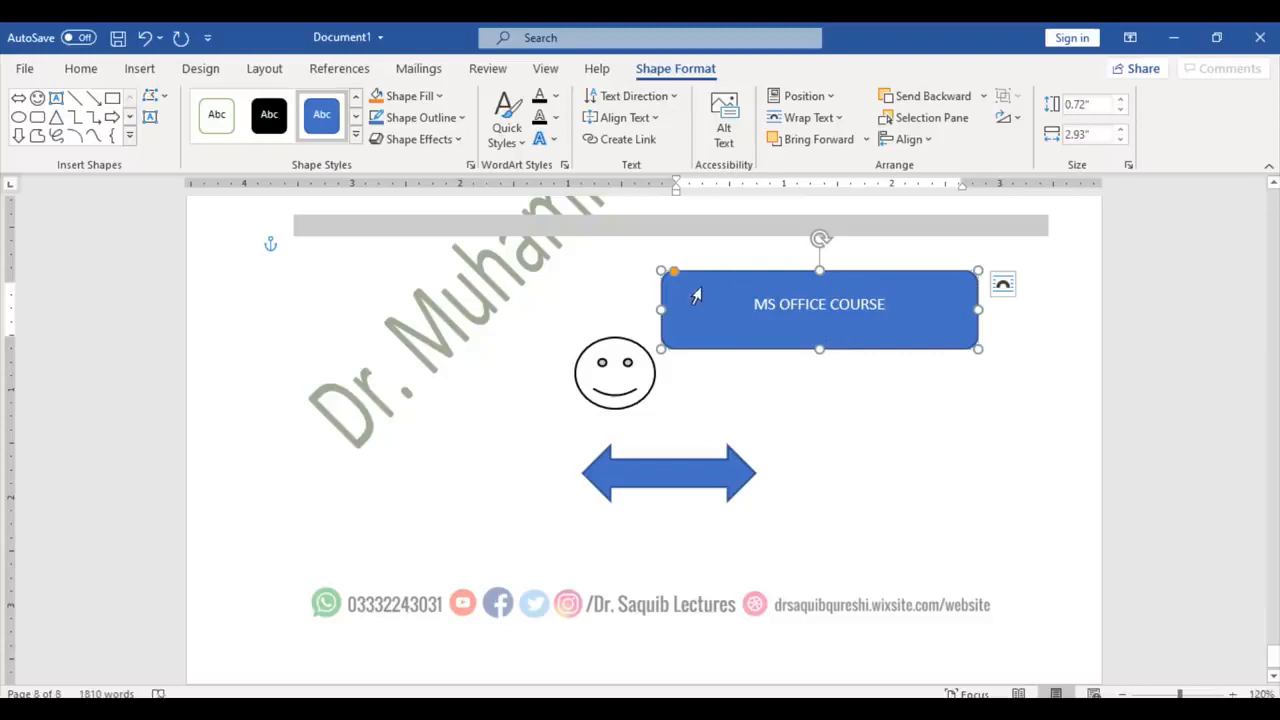
Step: Deselect and reselect the labelled MS OFFICE COURSE rectangle, returning to Insert commands
left_click(712, 320)
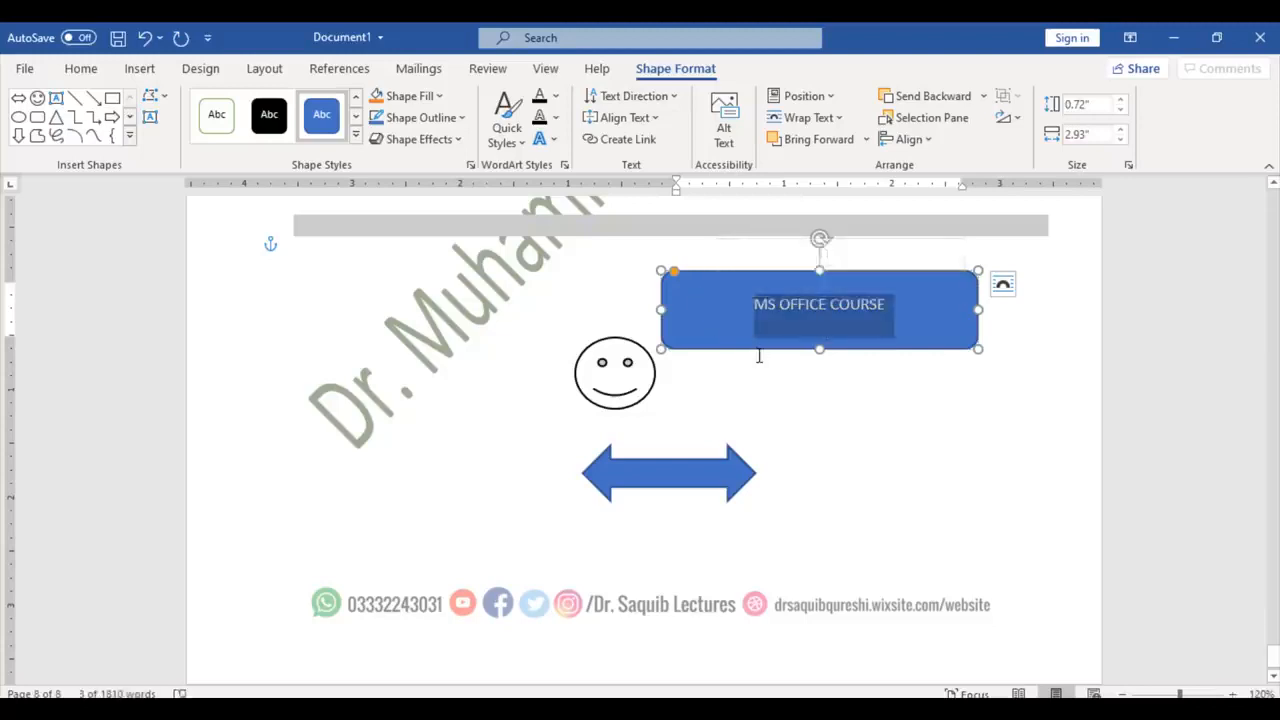
left_click(759, 357)
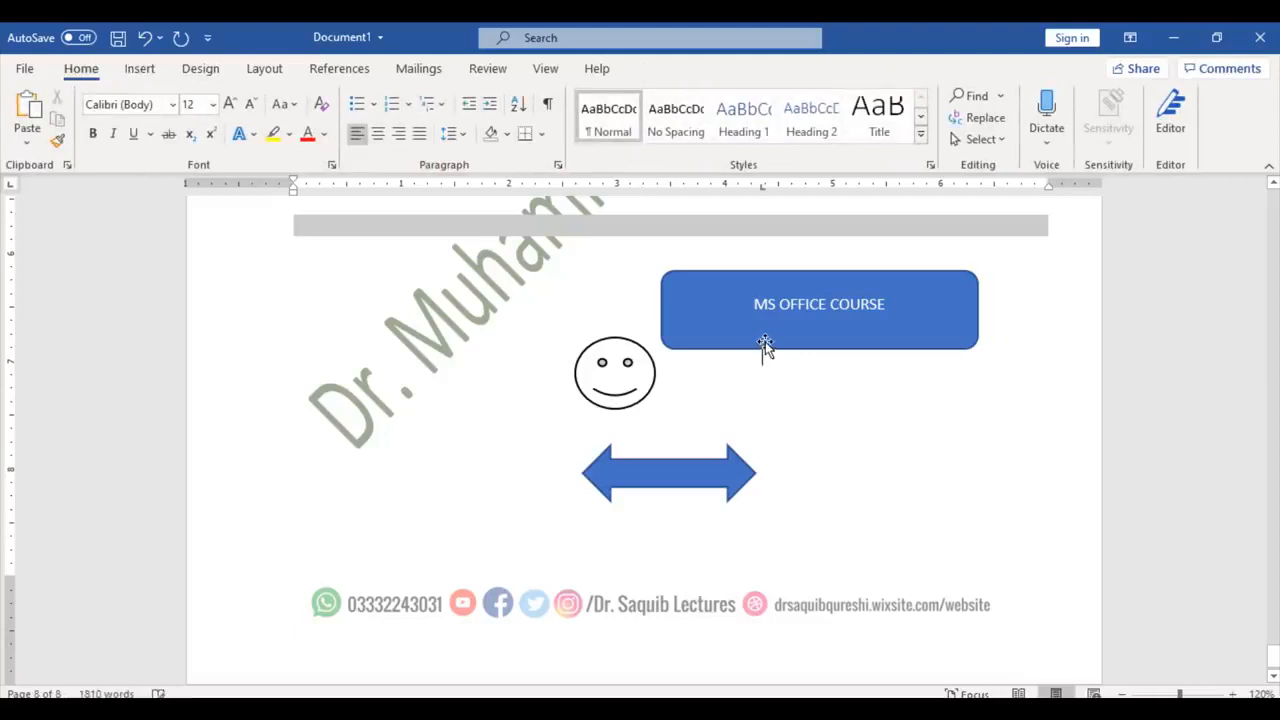
left_click(765, 341)
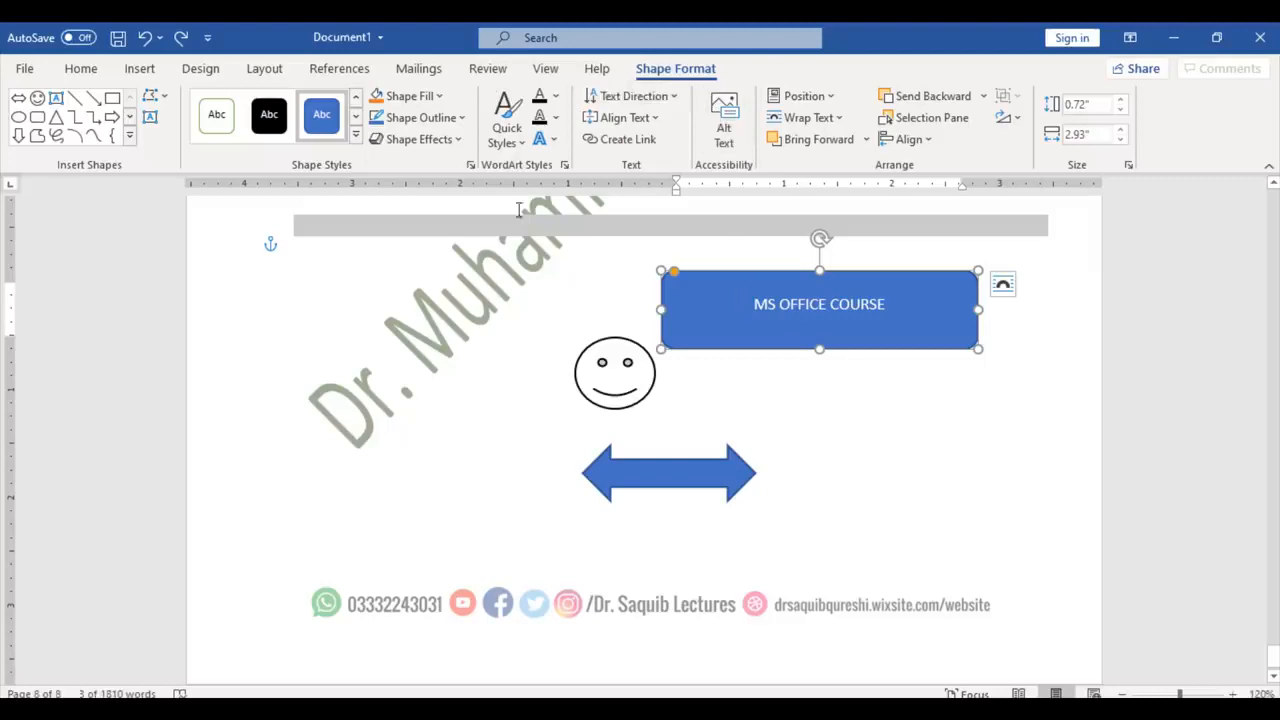
left_click(140, 69)
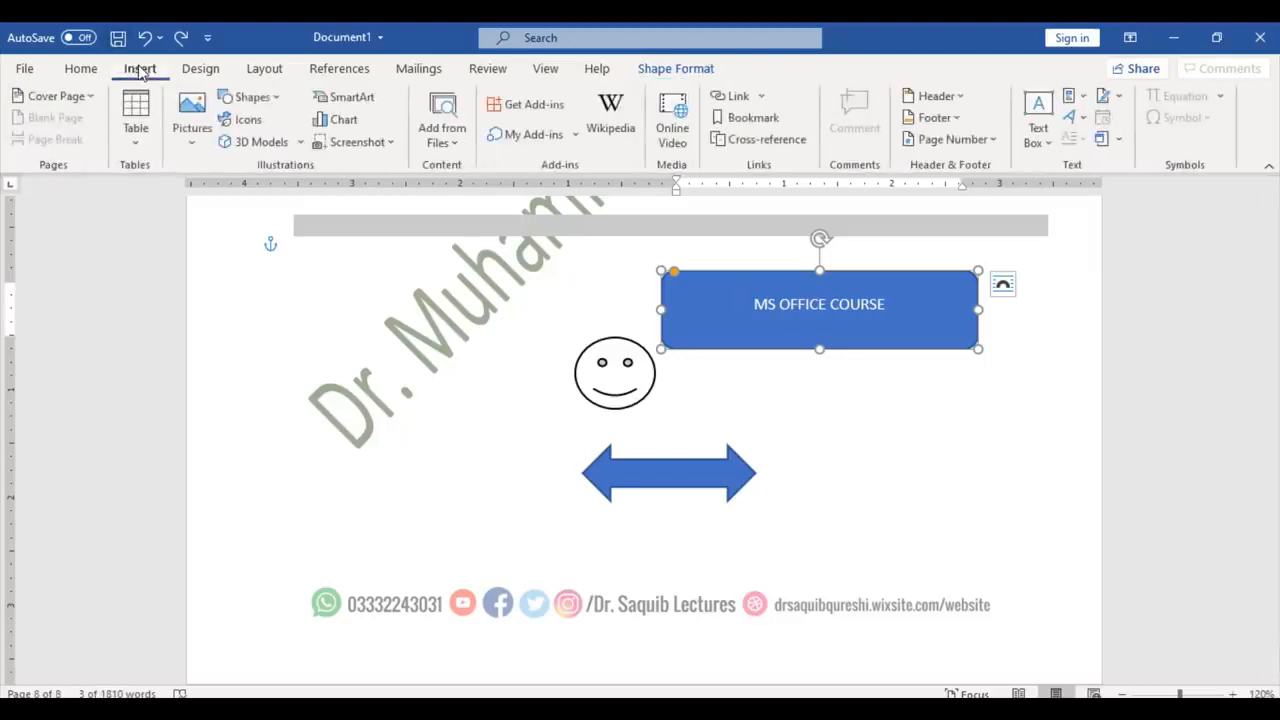
Step: Draw a thought-cloud callout right of the arrow with its bubble tail stretched downward
left_click(250, 97)
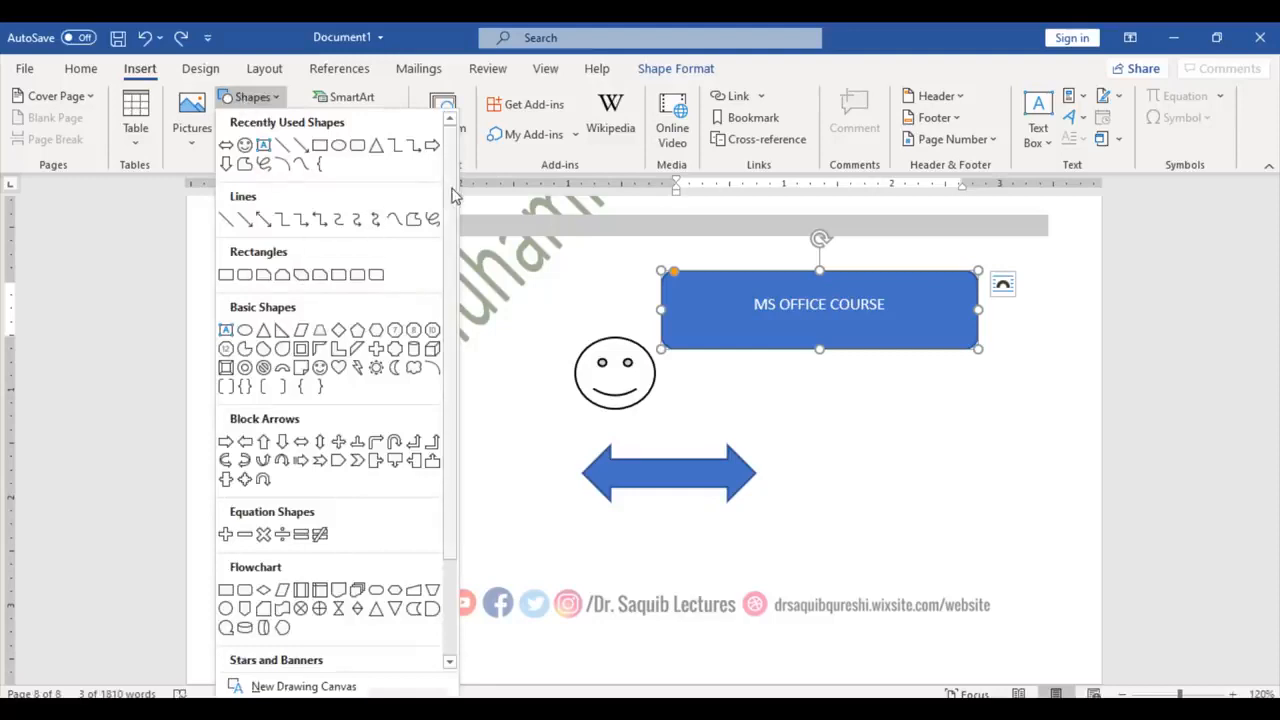
left_click_drag(452, 195, 462, 345)
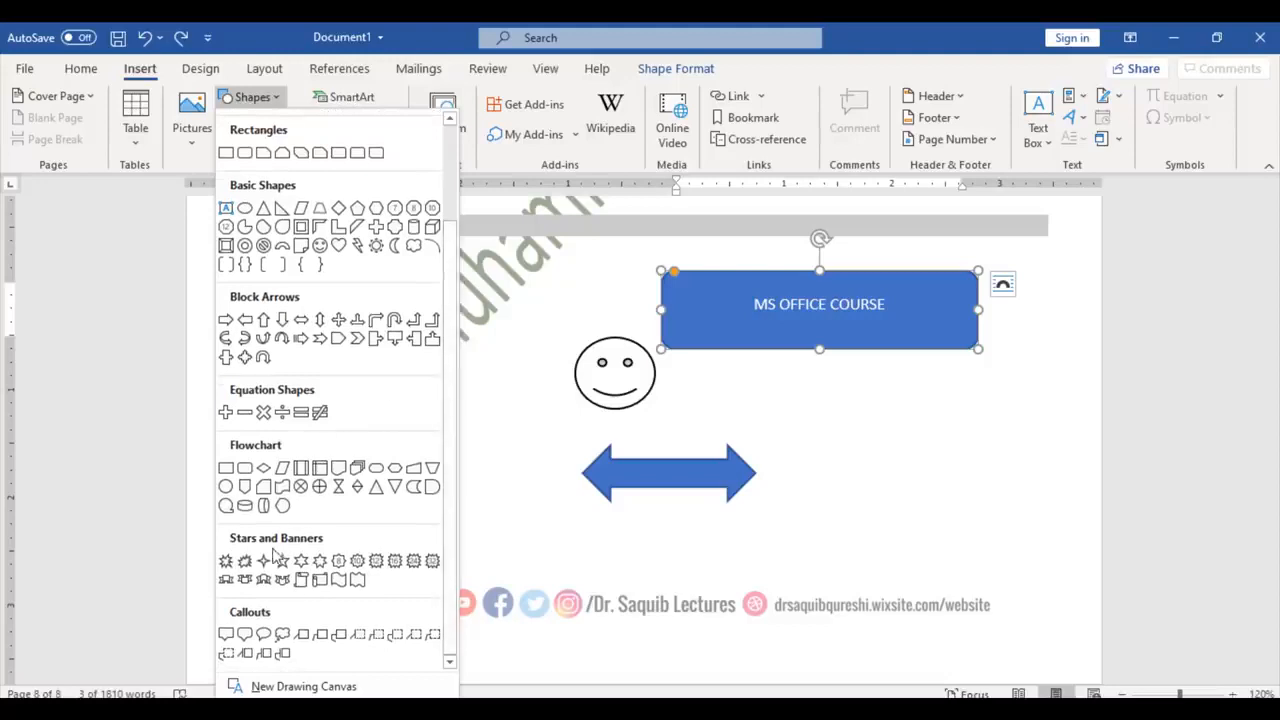
left_click(283, 636)
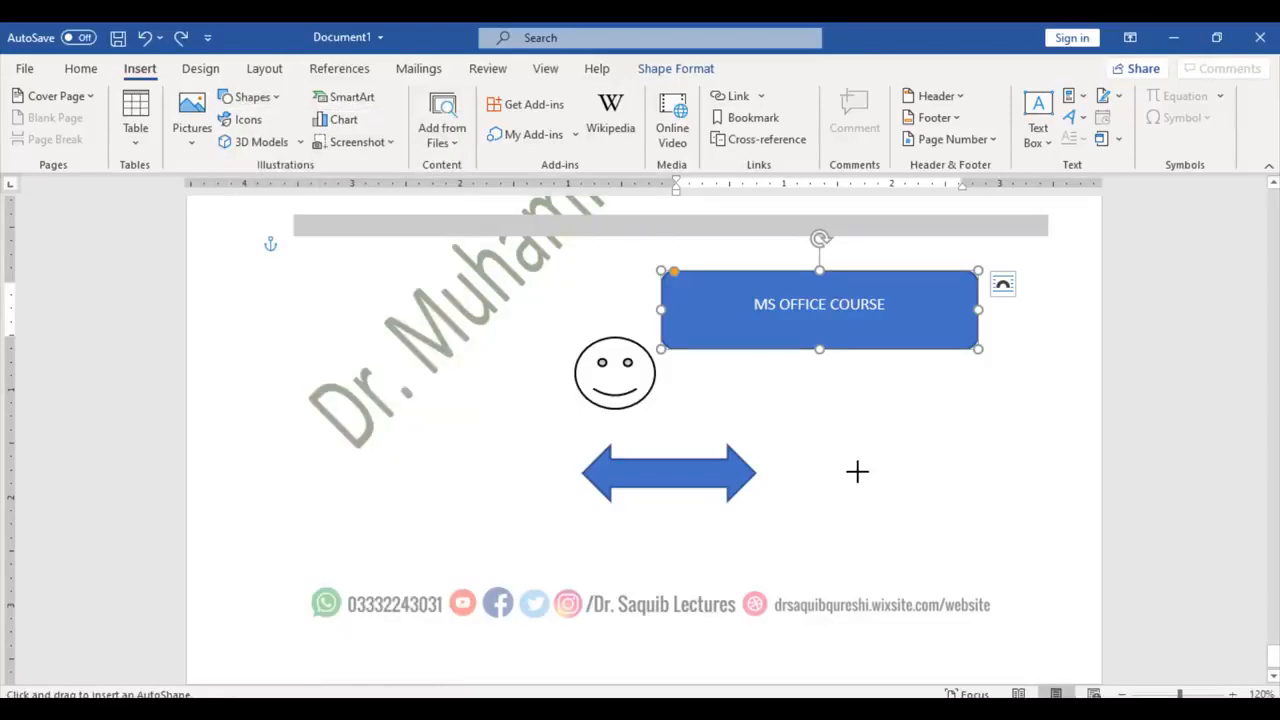
left_click_drag(857, 471, 1047, 390)
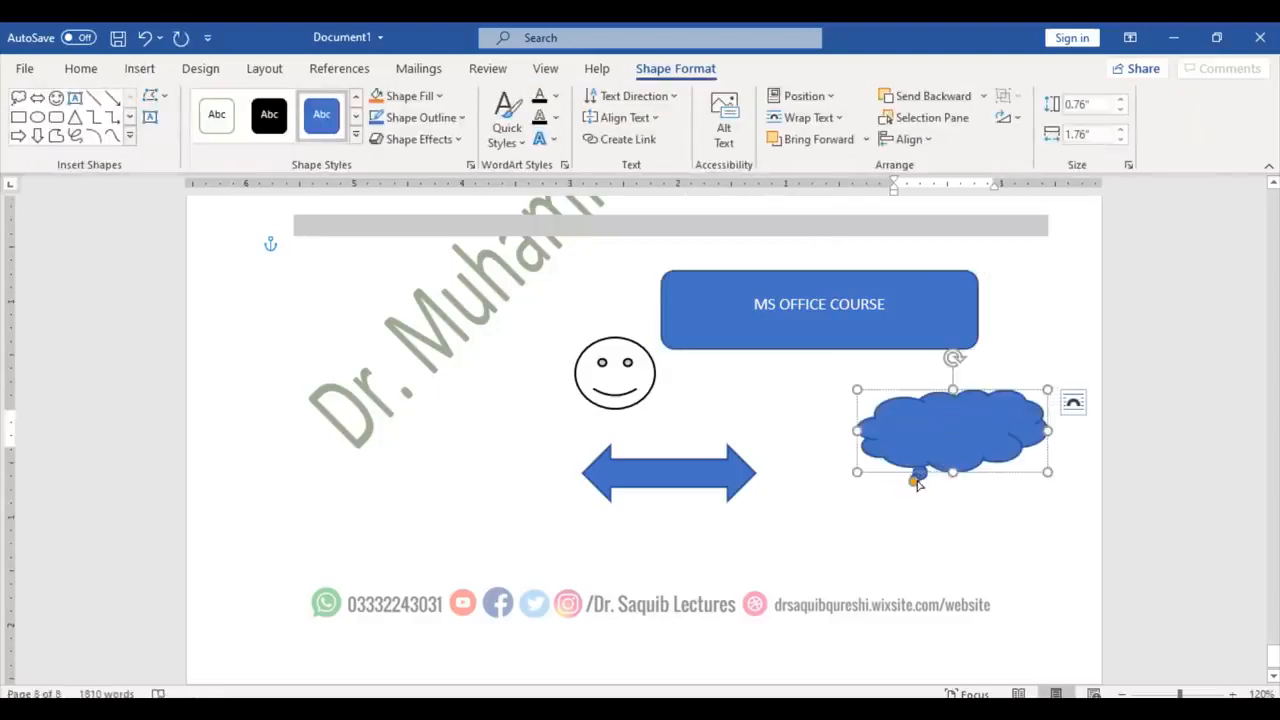
left_click_drag(918, 484, 910, 510)
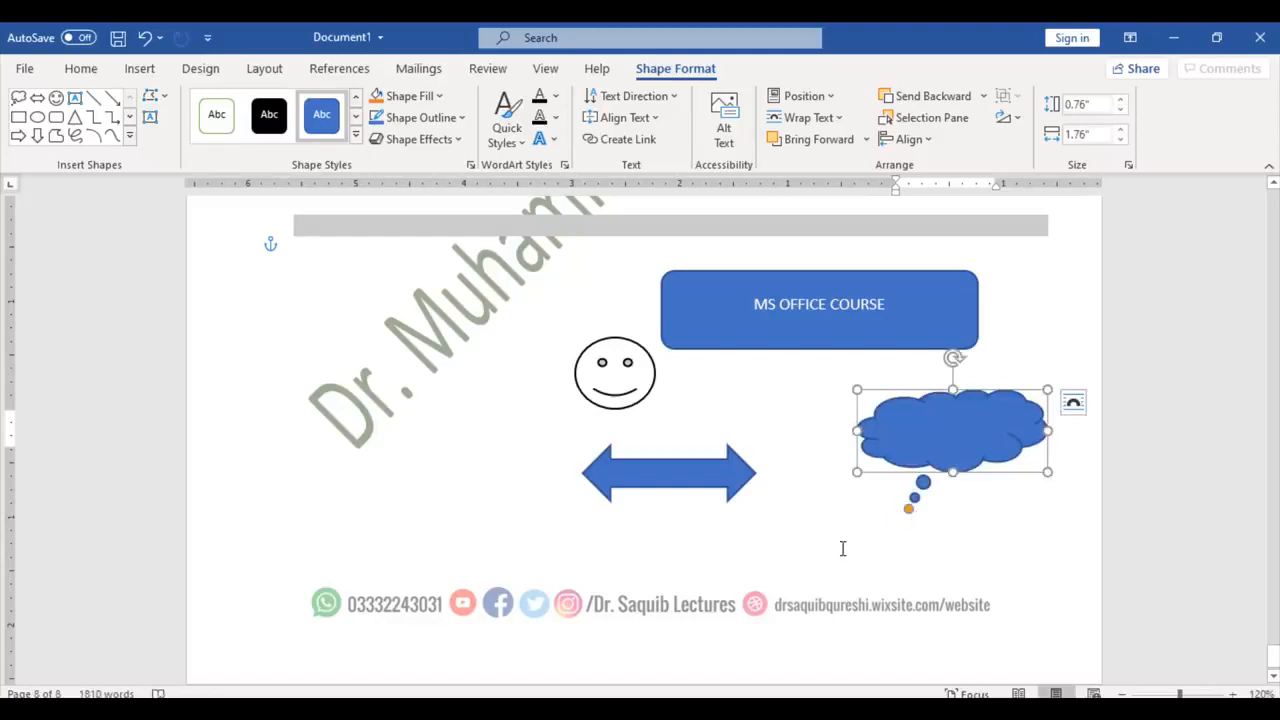
Step: Move the smiley face under the cloud's bubbles and write IDEA in the cloud
left_click(880, 517)
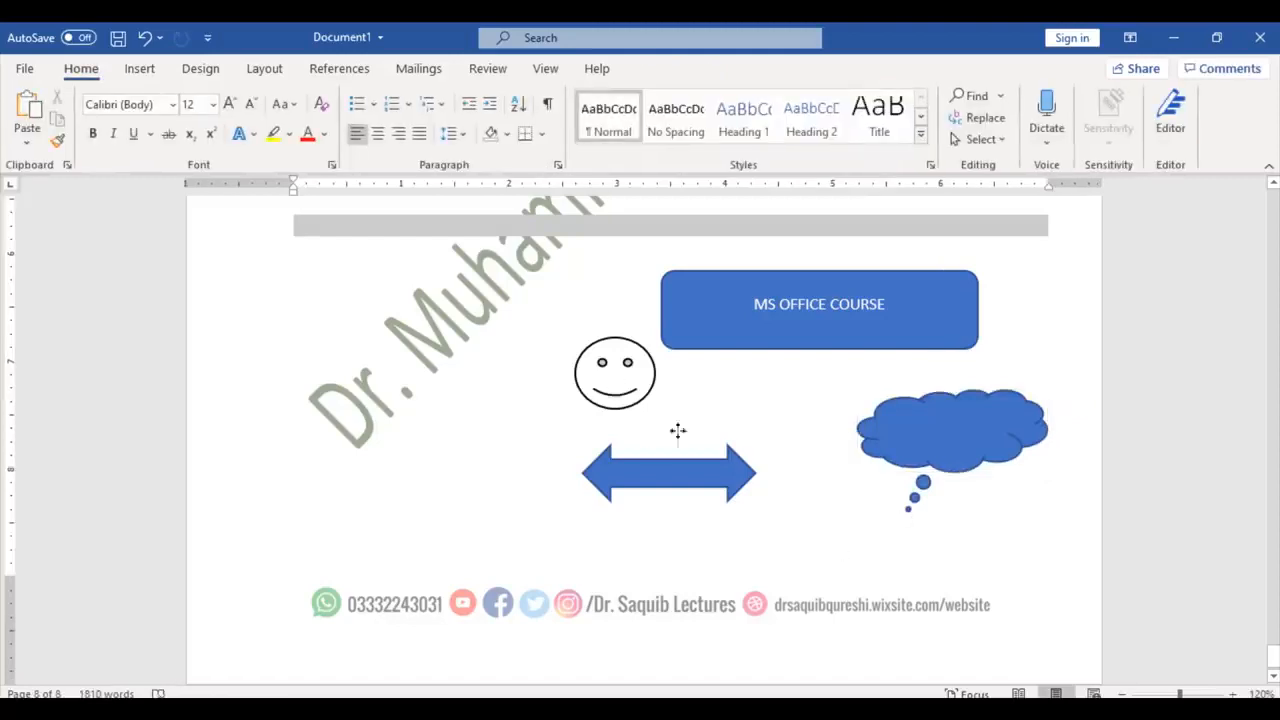
left_click_drag(615, 386, 872, 550)
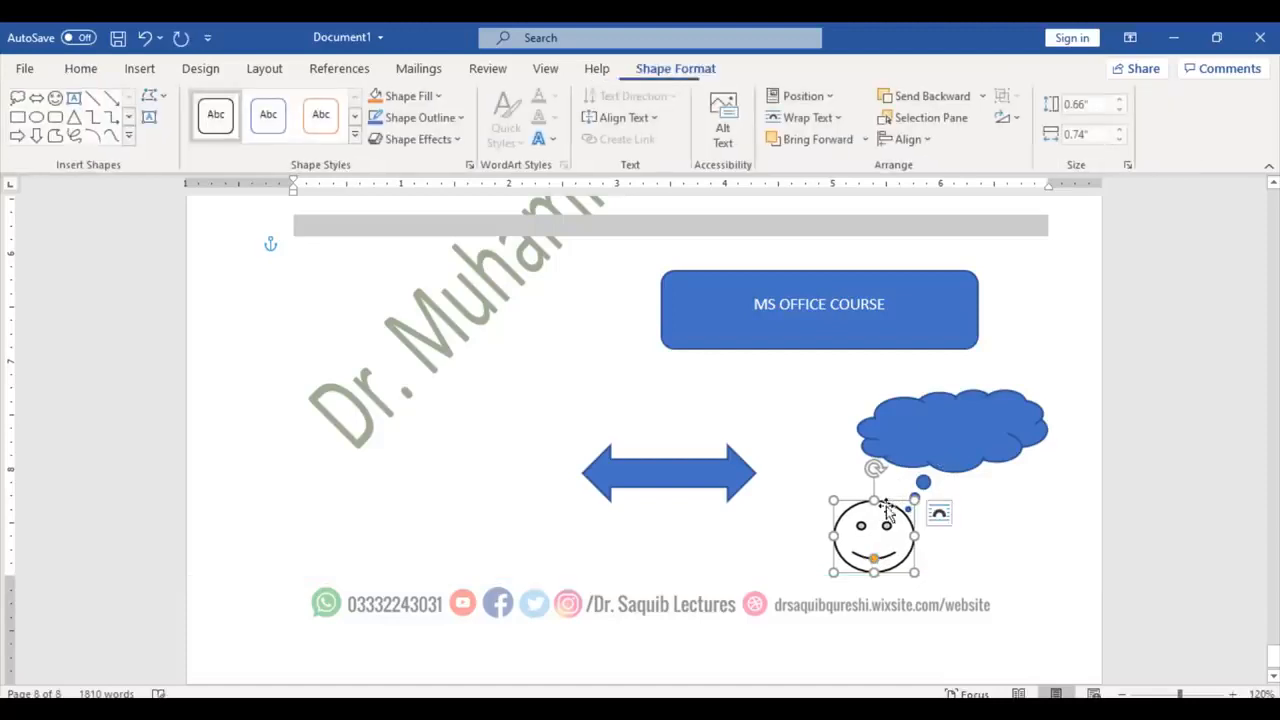
left_click(946, 437)
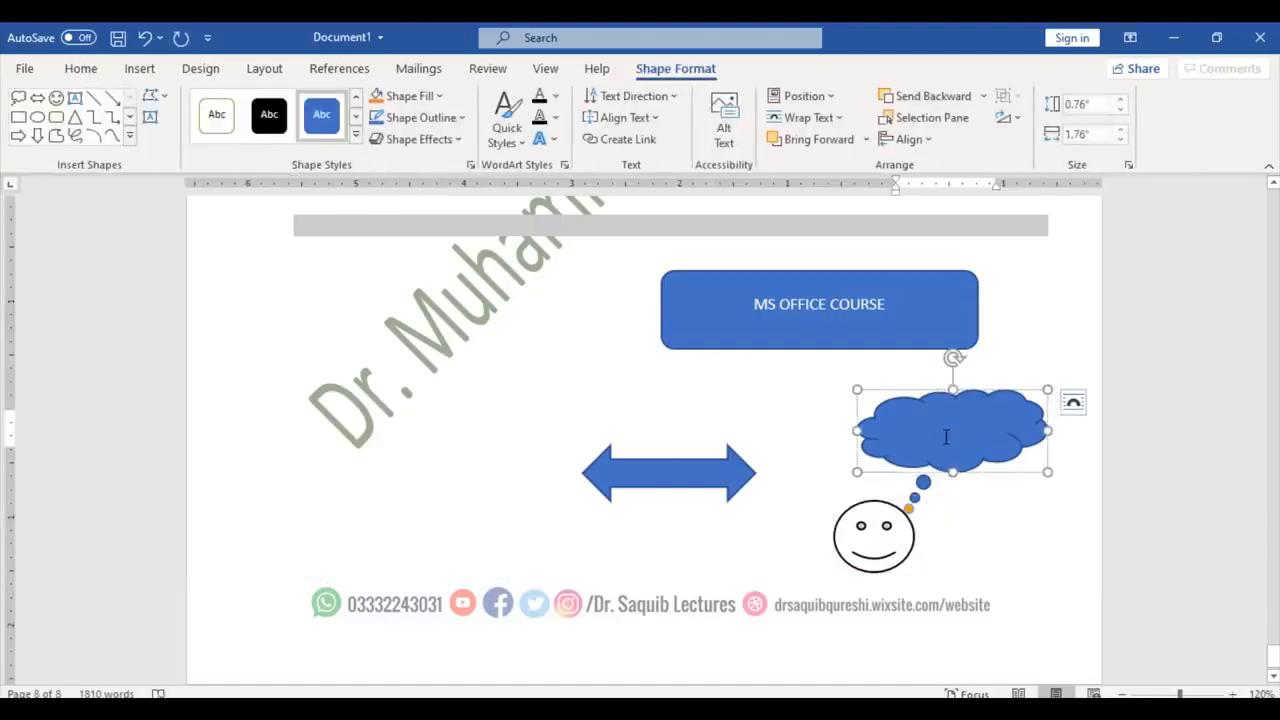
type("IDEA")
left_click(140, 70)
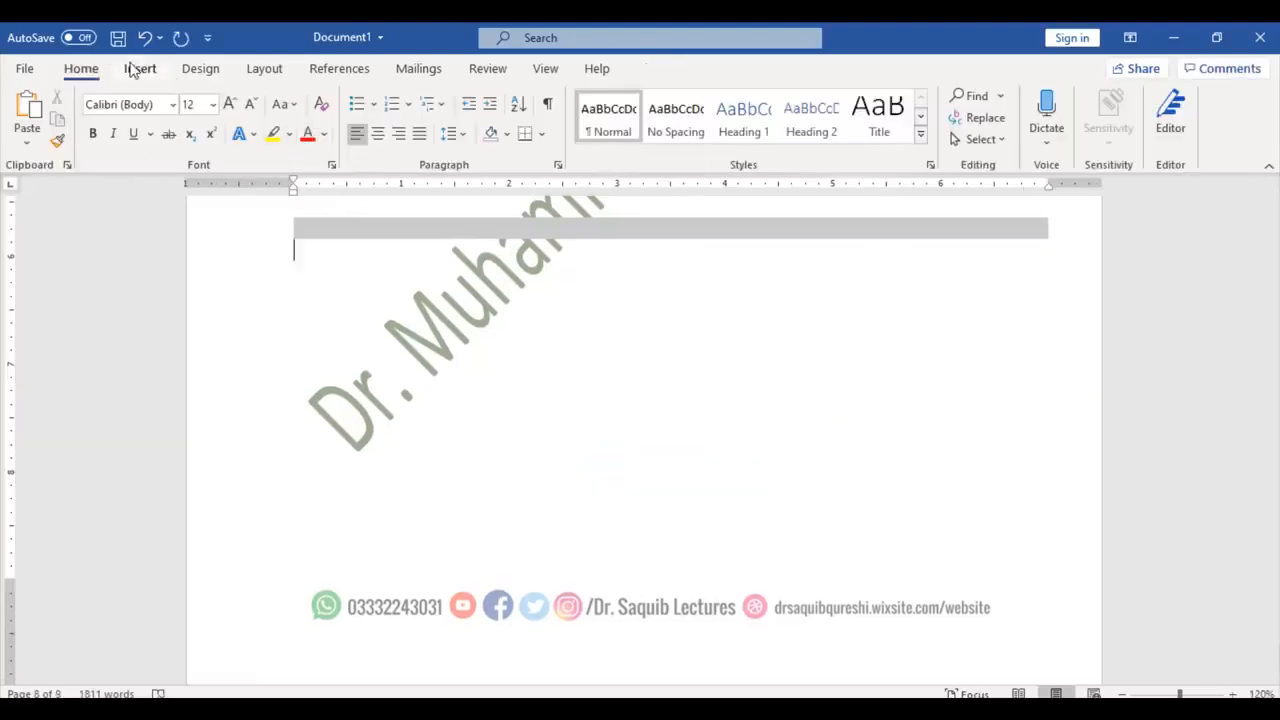
Step: Insert the Hierarchy > Organization Chart SmartArt graphic onto the new page
left_click(133, 68)
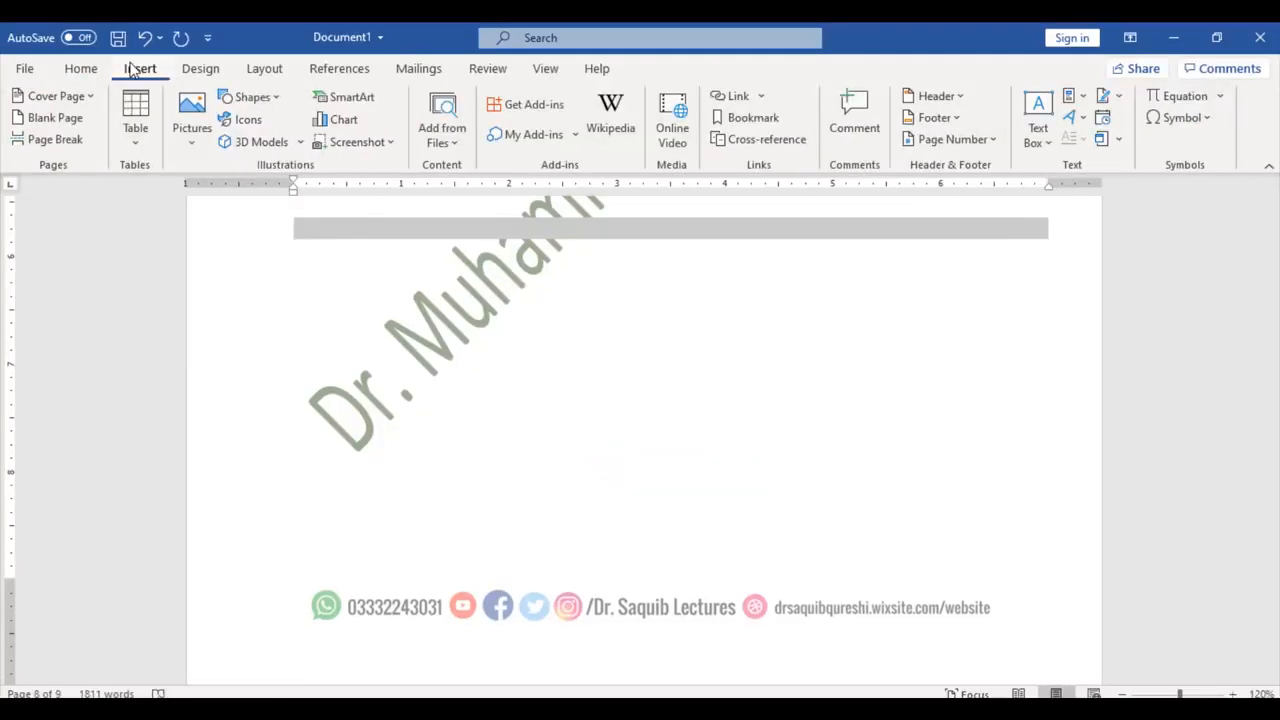
left_click(349, 104)
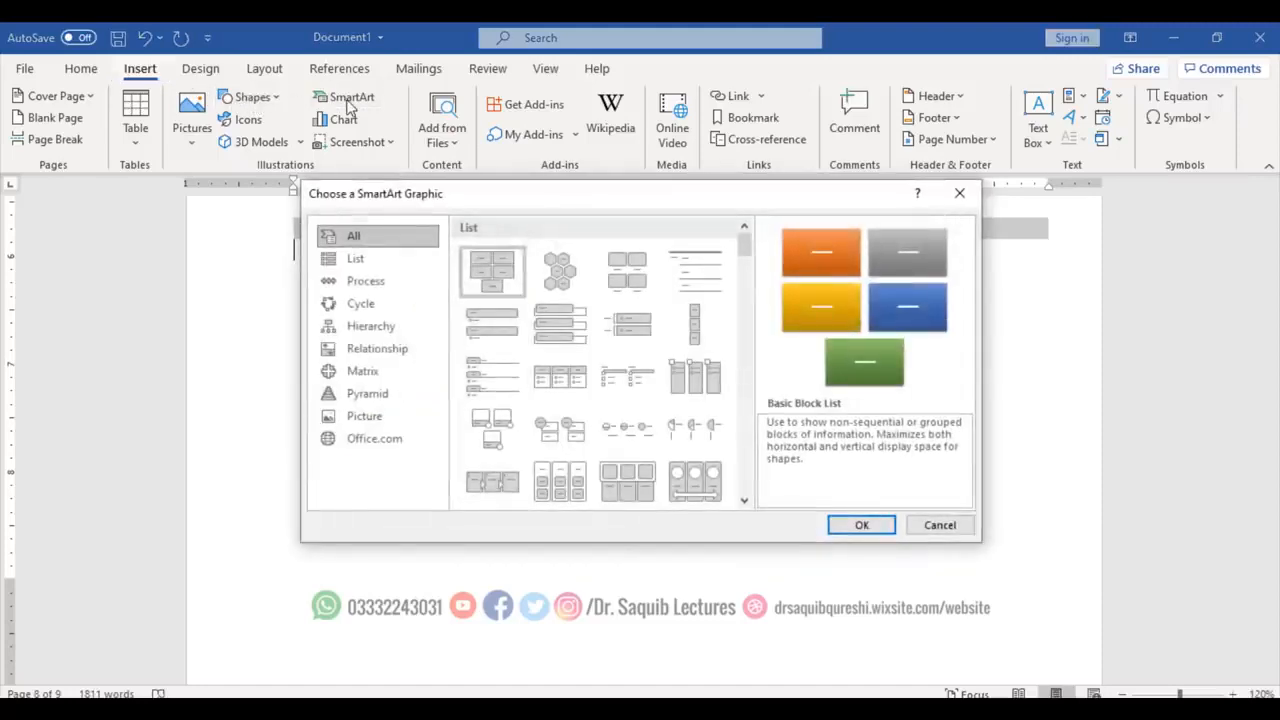
left_click(400, 325)
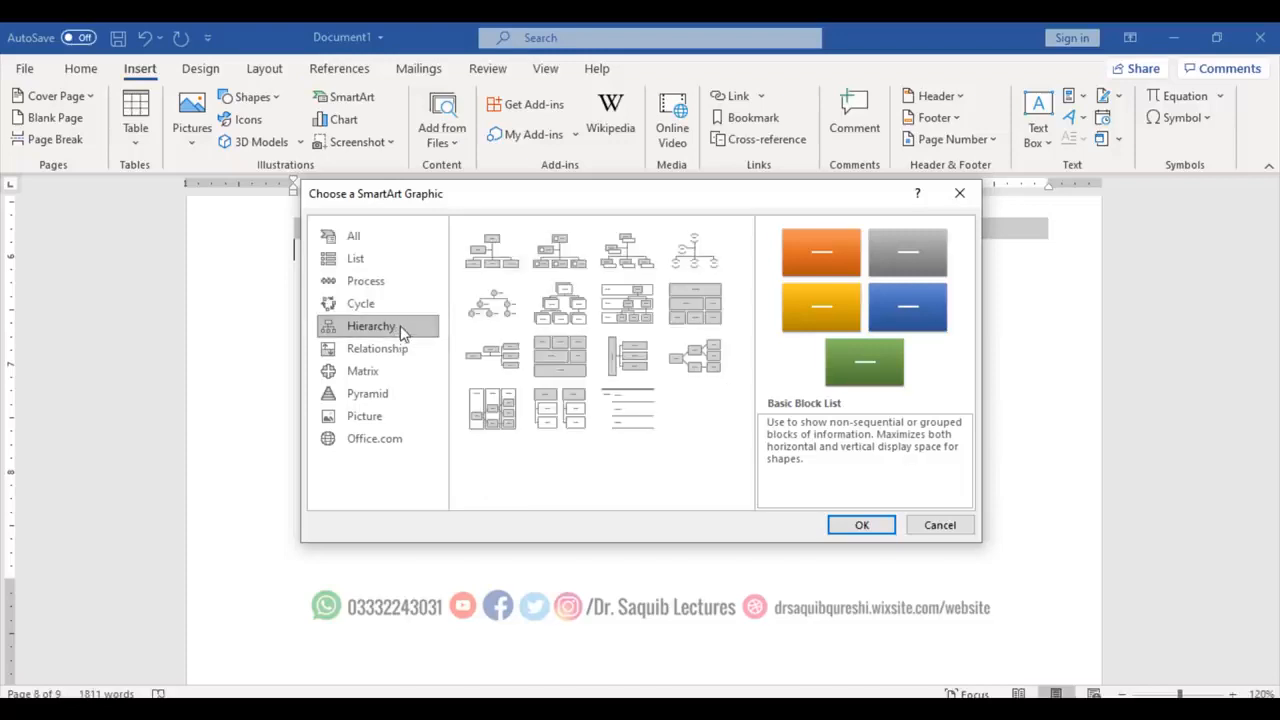
left_click(474, 265)
left_click(861, 524)
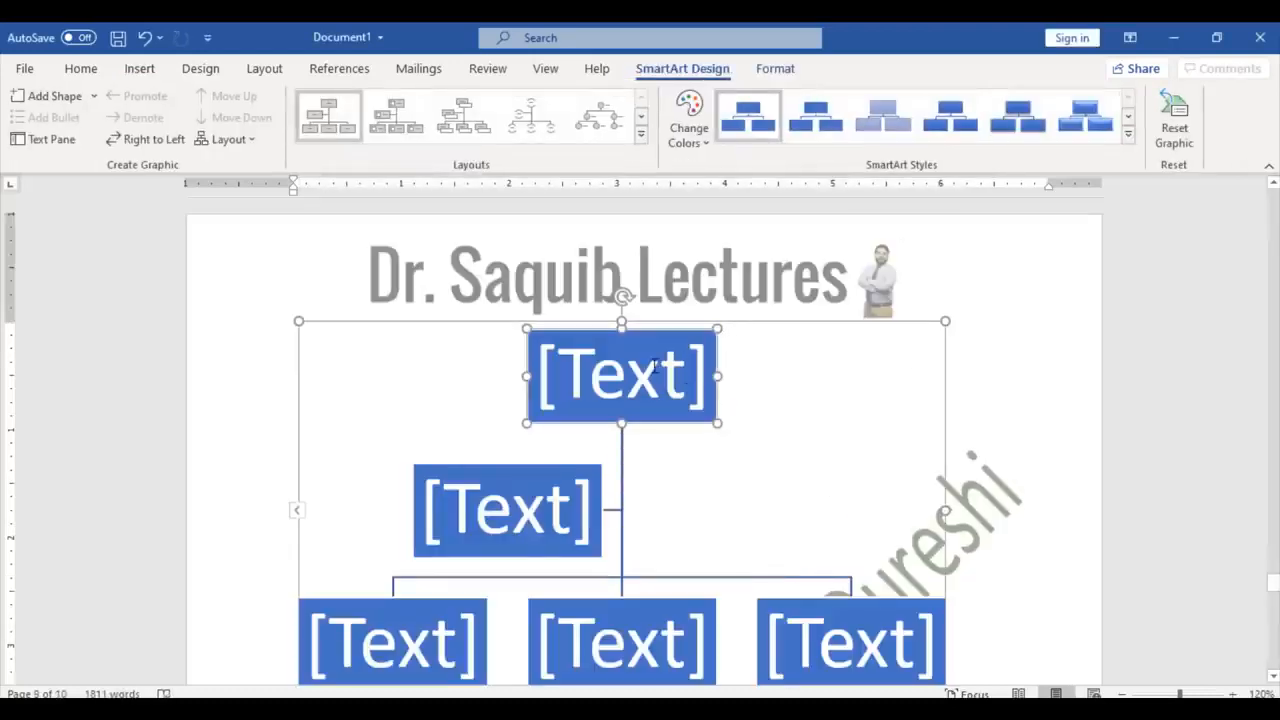
Step: Label the top org-chart box CEO and the second-level box MD
left_click(654, 366)
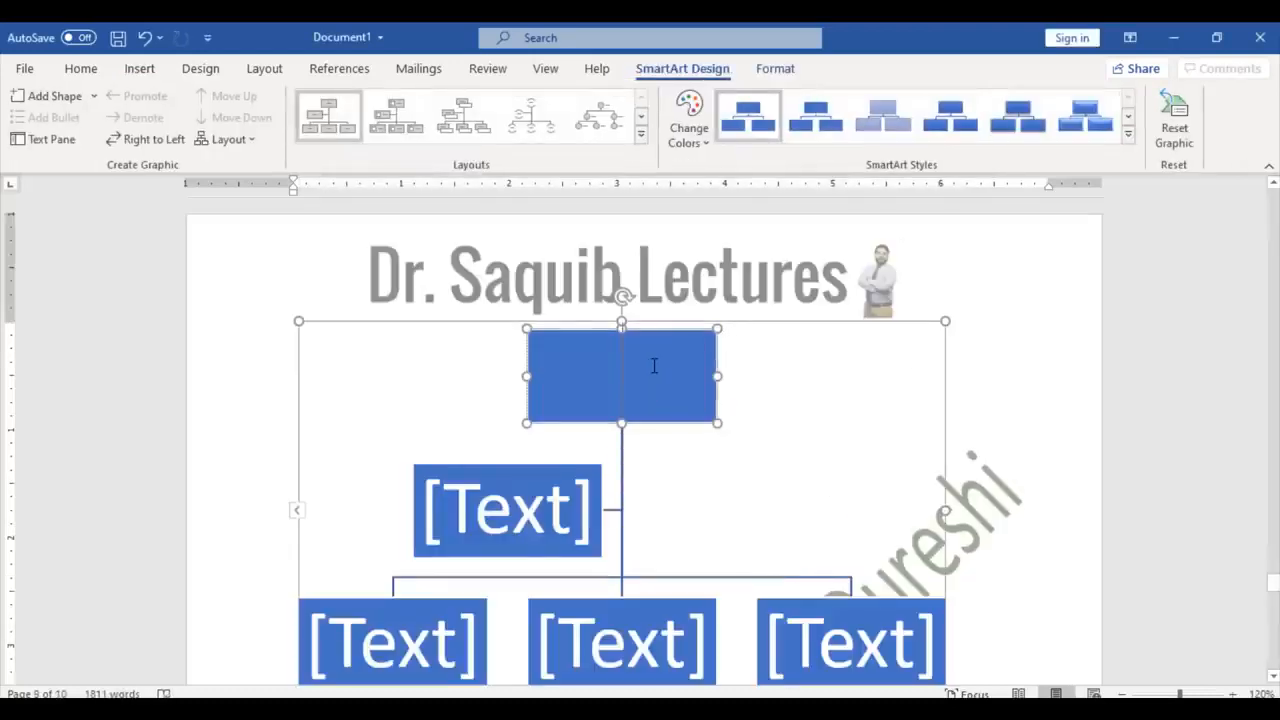
type("GM")
left_click(515, 525)
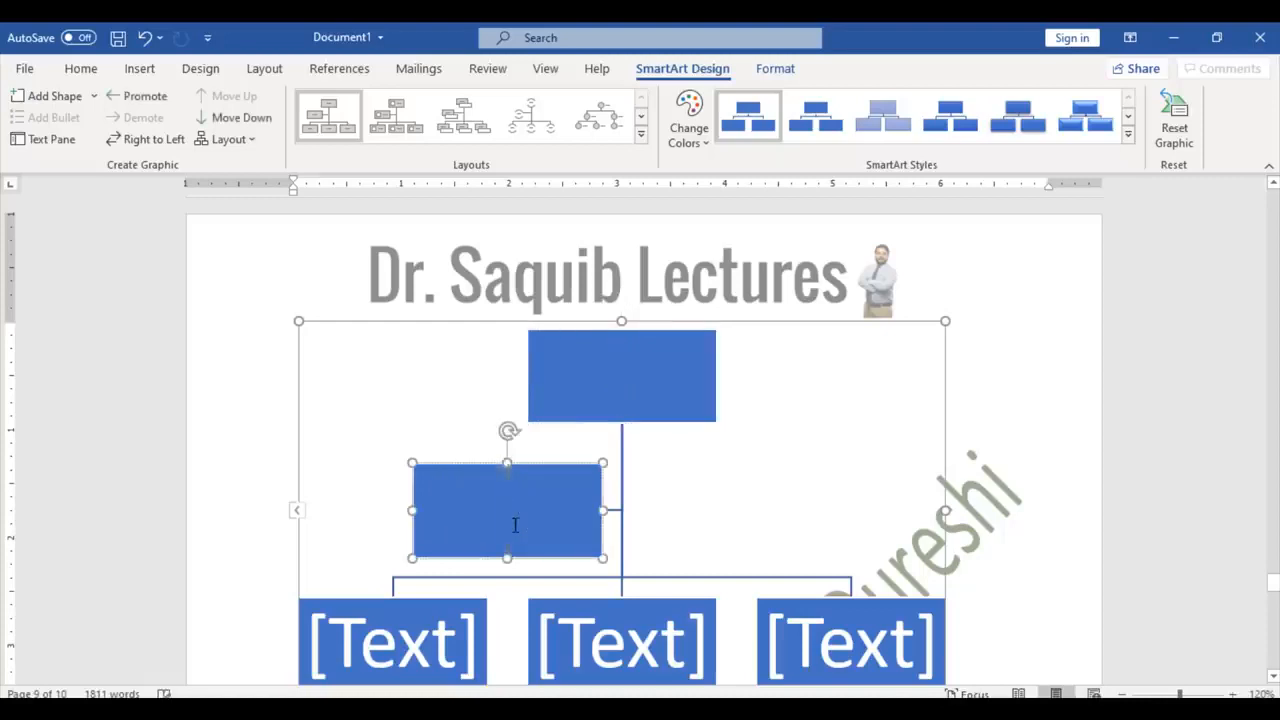
left_click(620, 386)
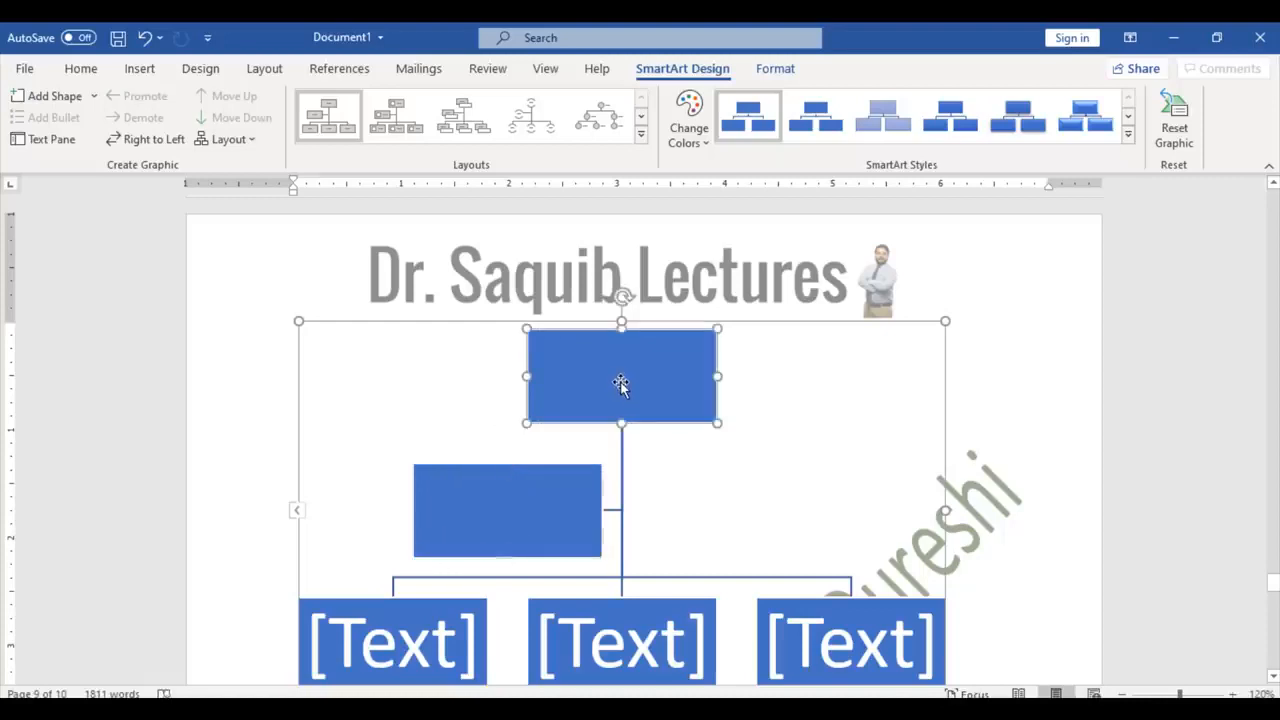
type("CEO")
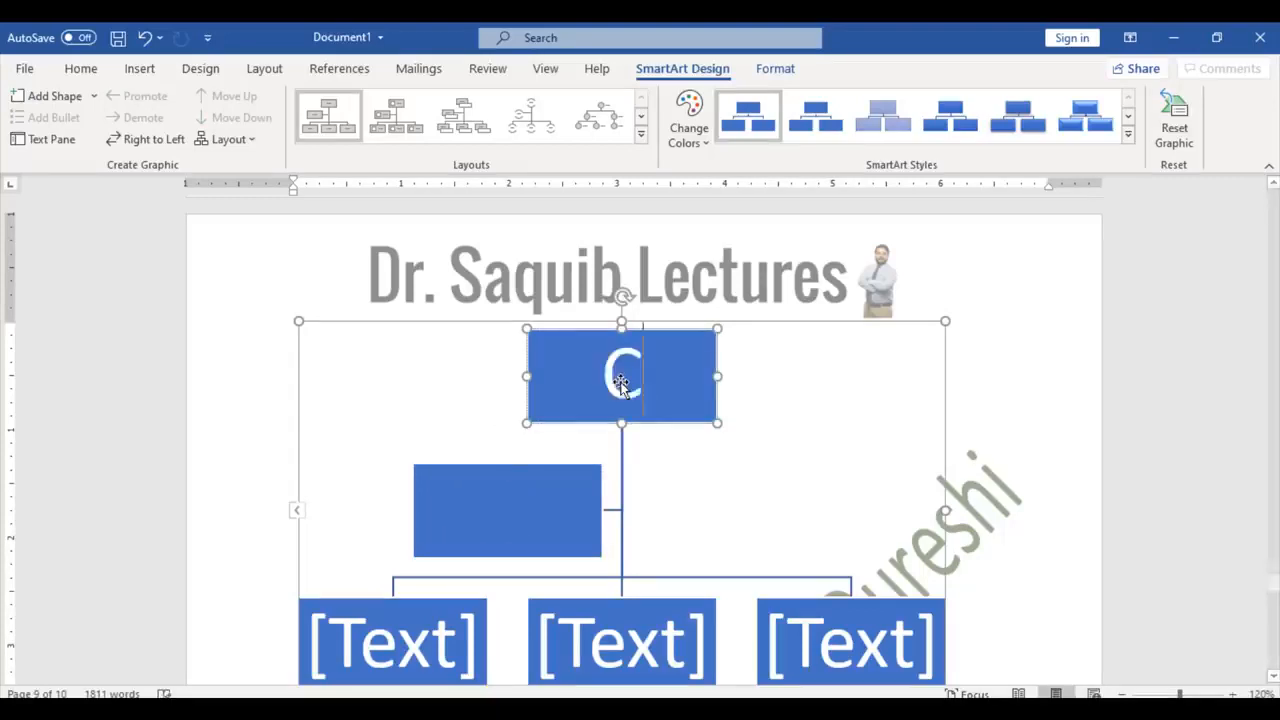
left_click(538, 496)
type("MD")
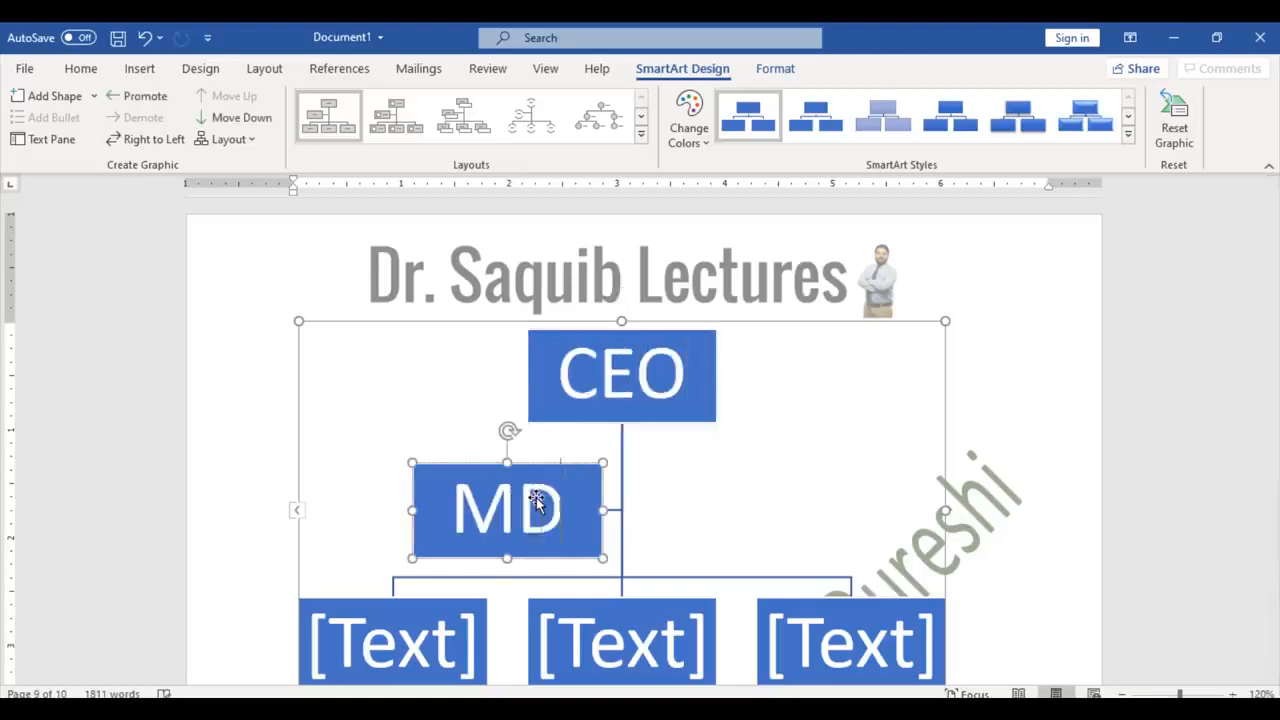
Step: Fill the bottom row of boxes with GM, F.O and ADMIN
left_click(415, 655)
type("GM")
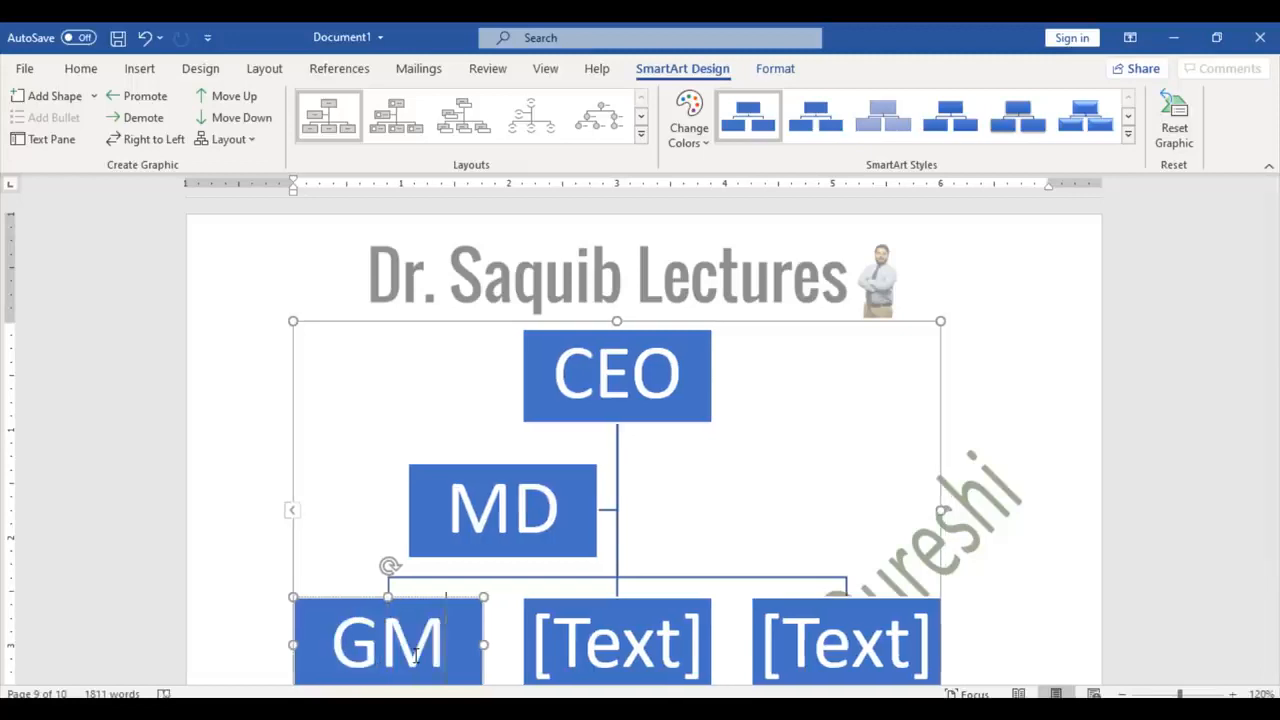
left_click(579, 652)
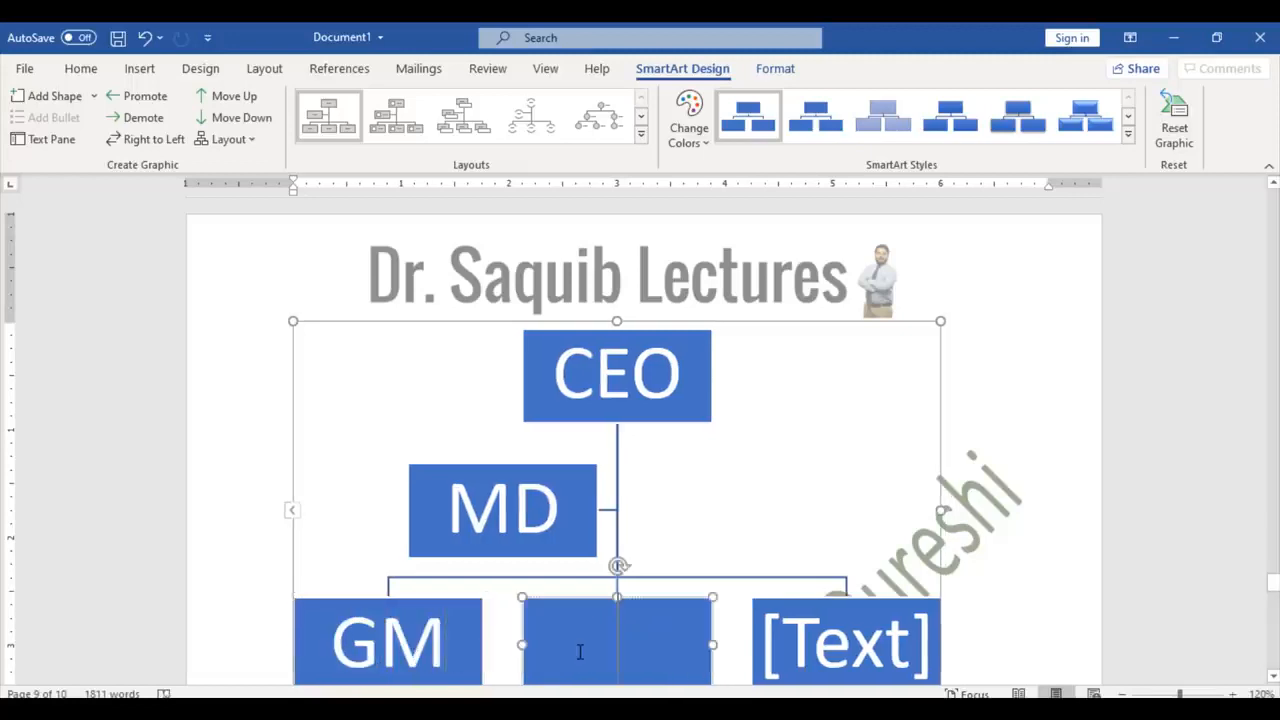
type("F.O")
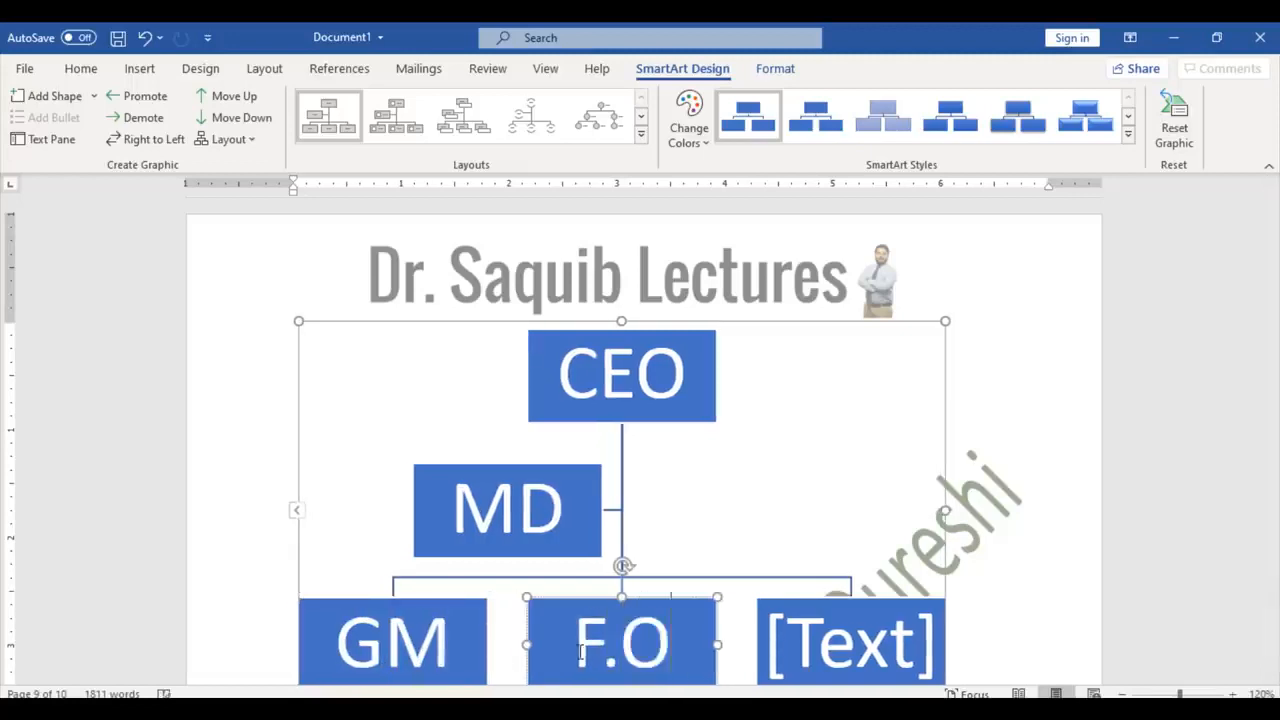
left_click(849, 628)
type("ADMIN")
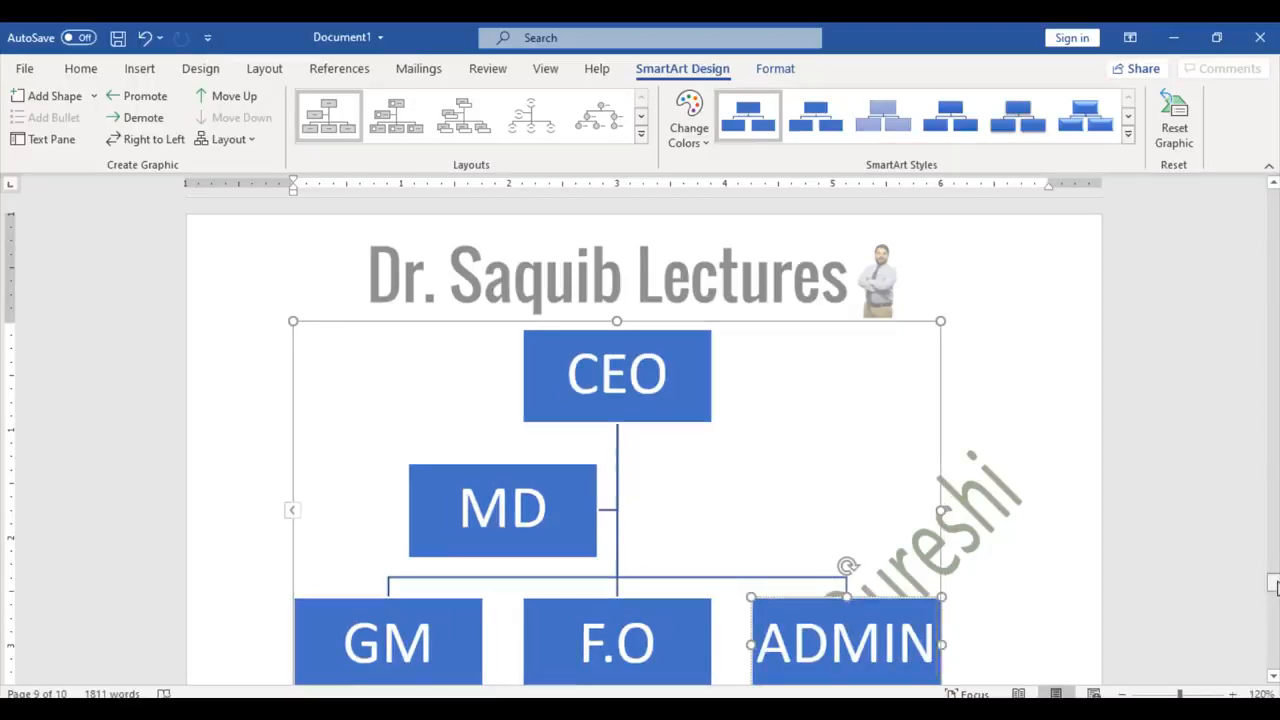
scroll(1240, 583, "down", 10)
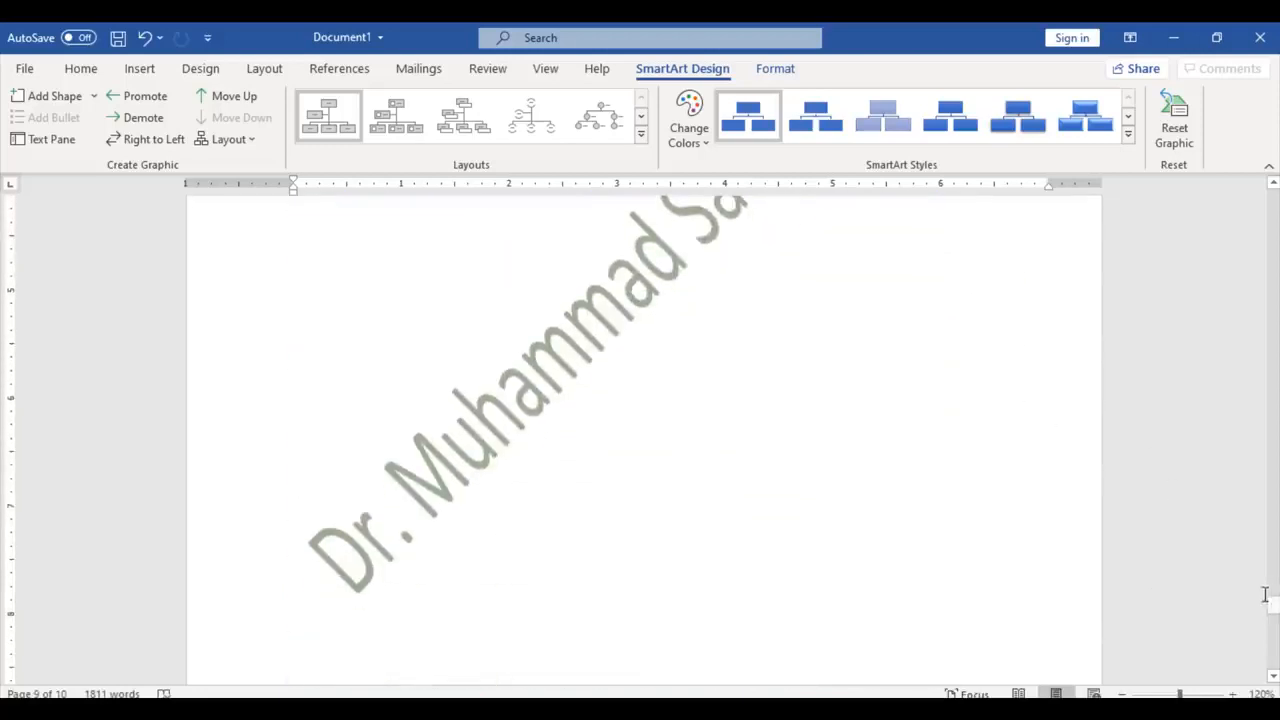
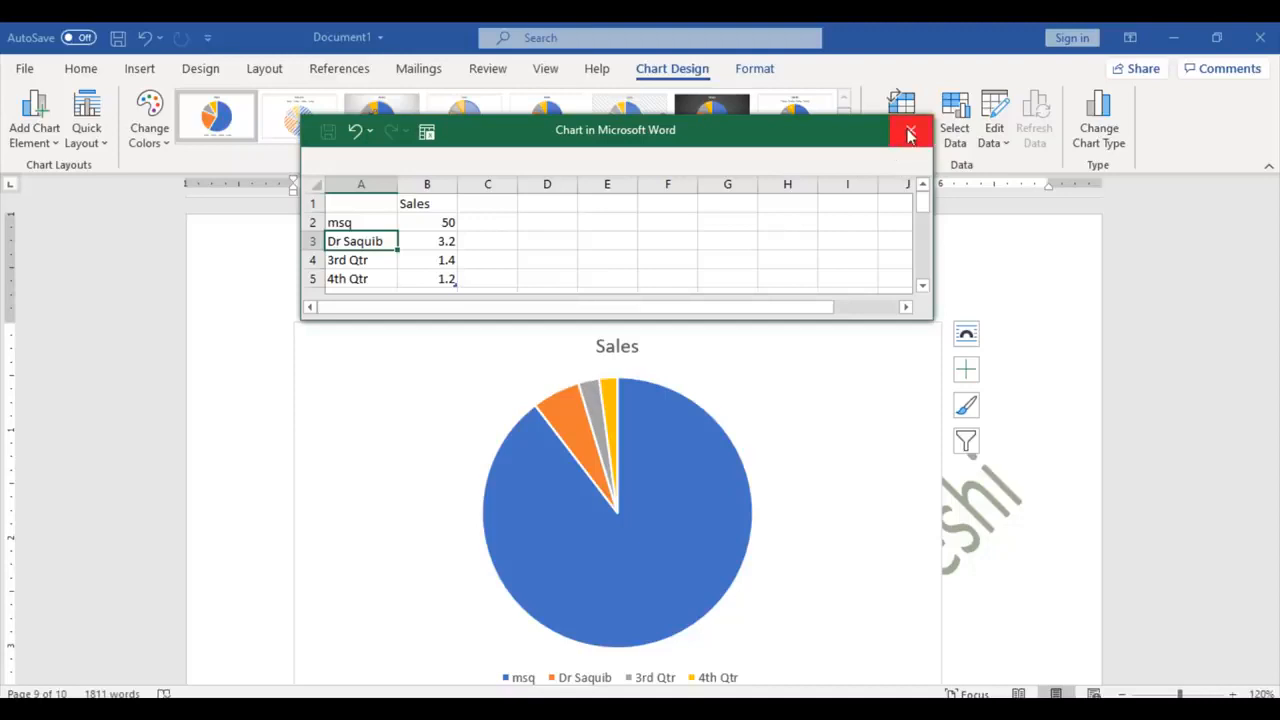
Step: Close the chart data sheet, leaving the Sales pie chart with its 50-valued first slice
left_click(910, 133)
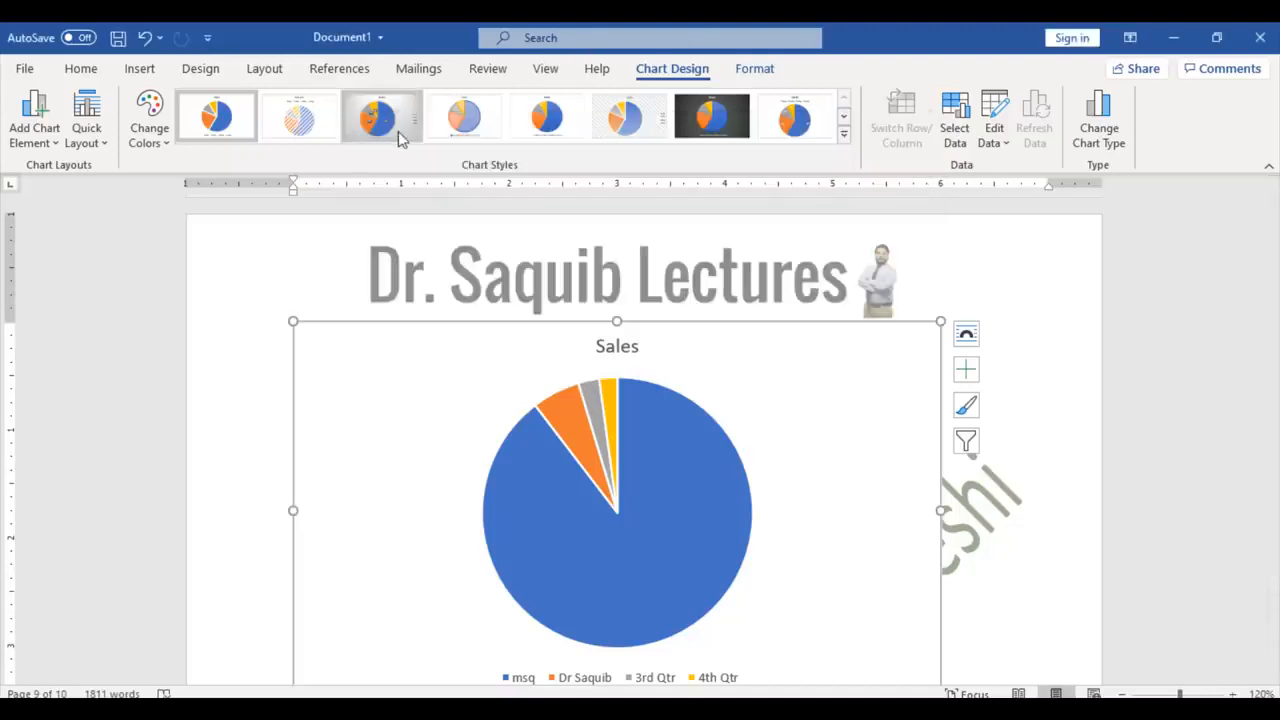
Step: Add a comment 'This is' on 'agent' in question 1, then undo it
left_click(140, 68)
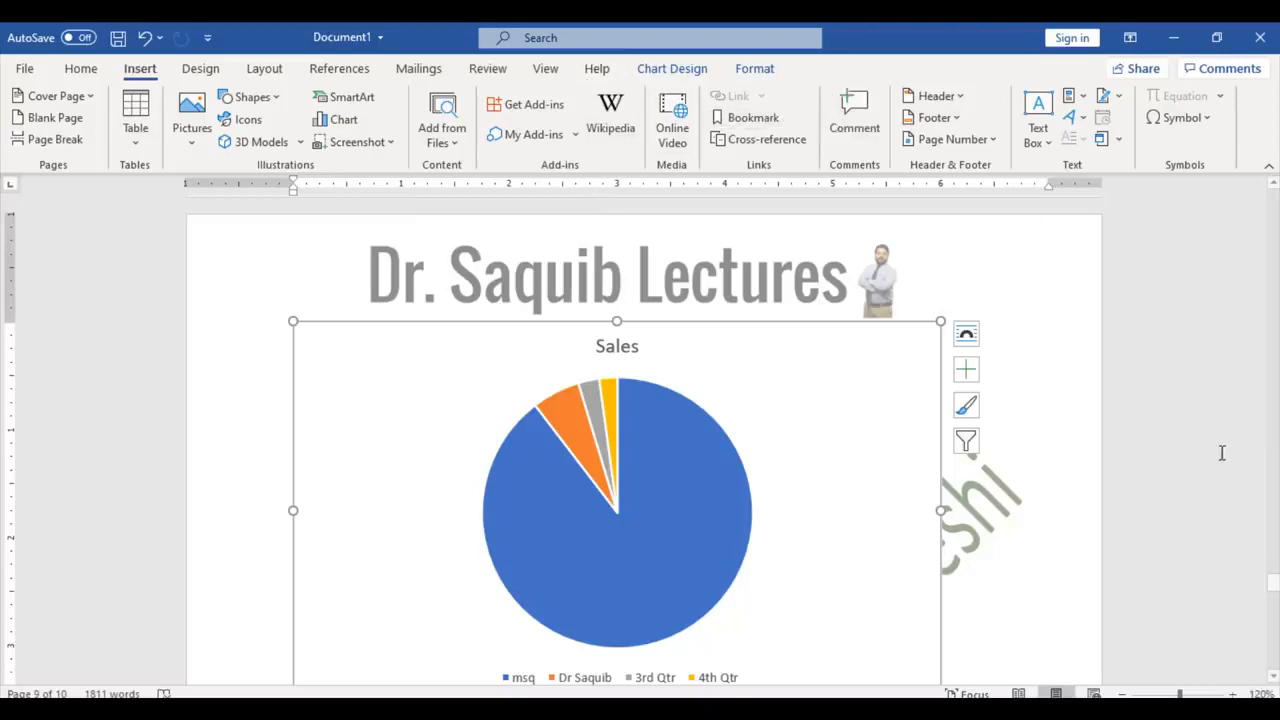
left_click_drag(1274, 585, 1263, 302)
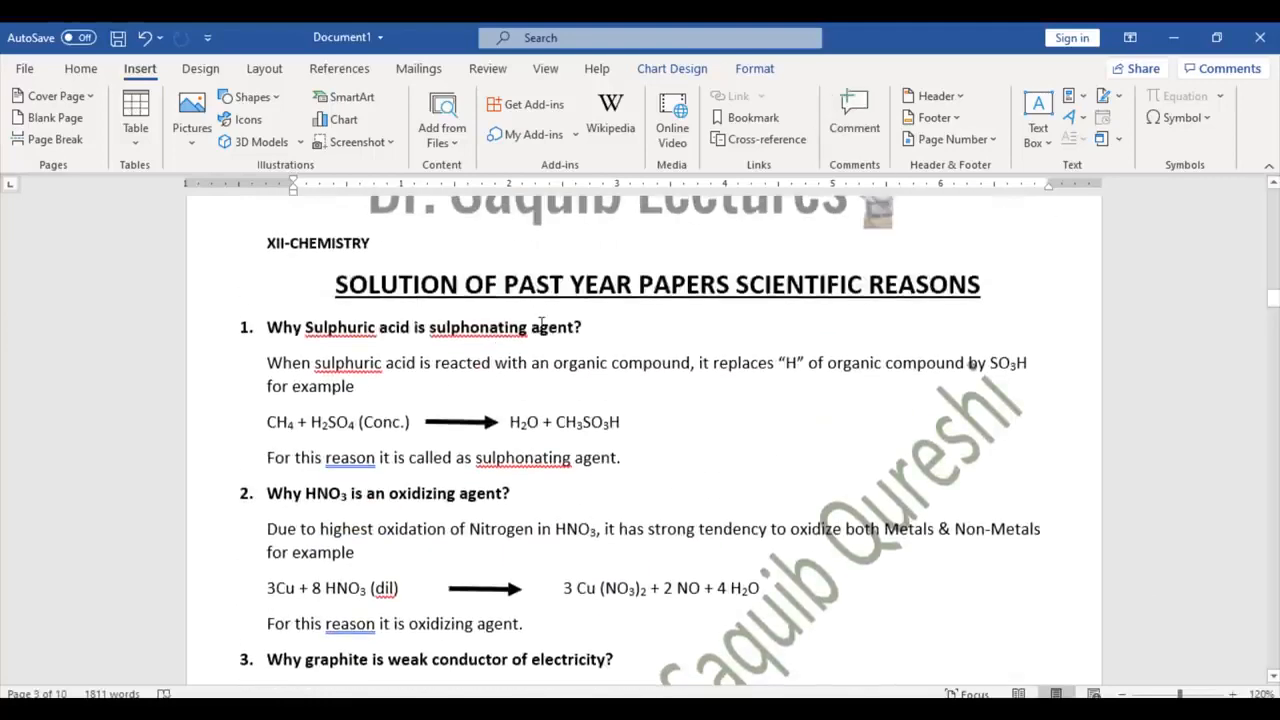
left_click(541, 325)
left_click(847, 102)
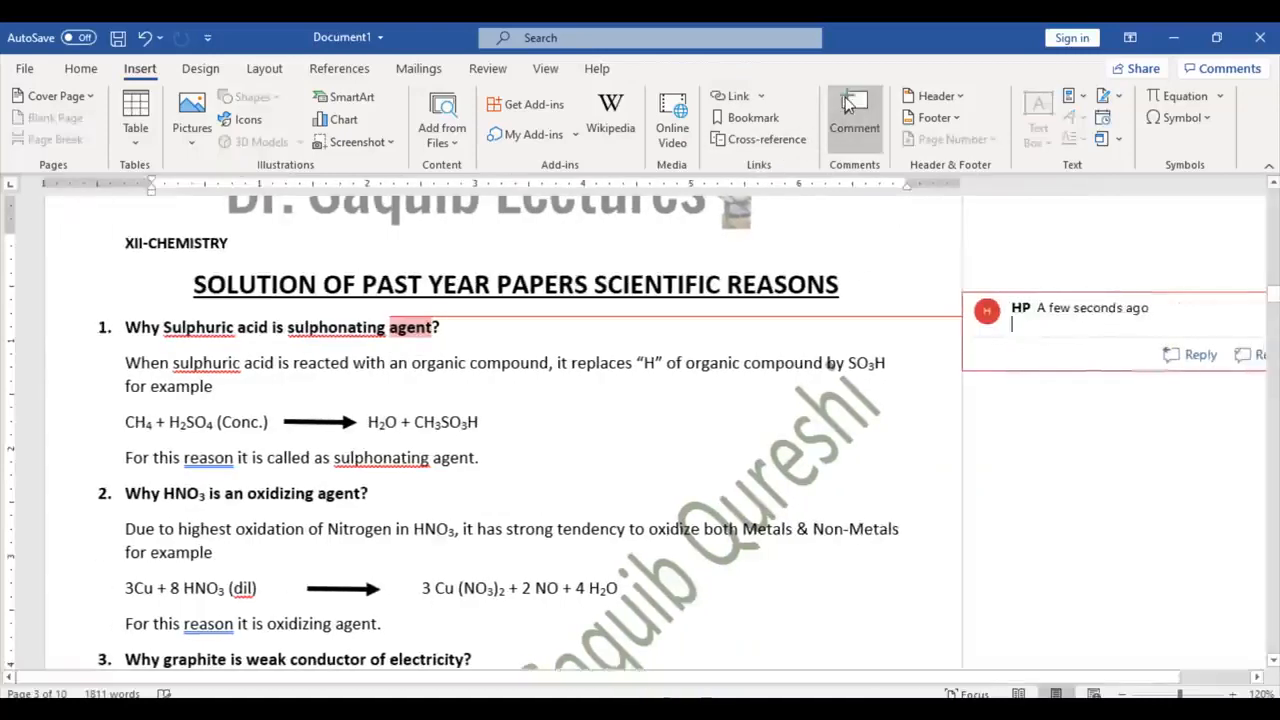
type("This is not correct")
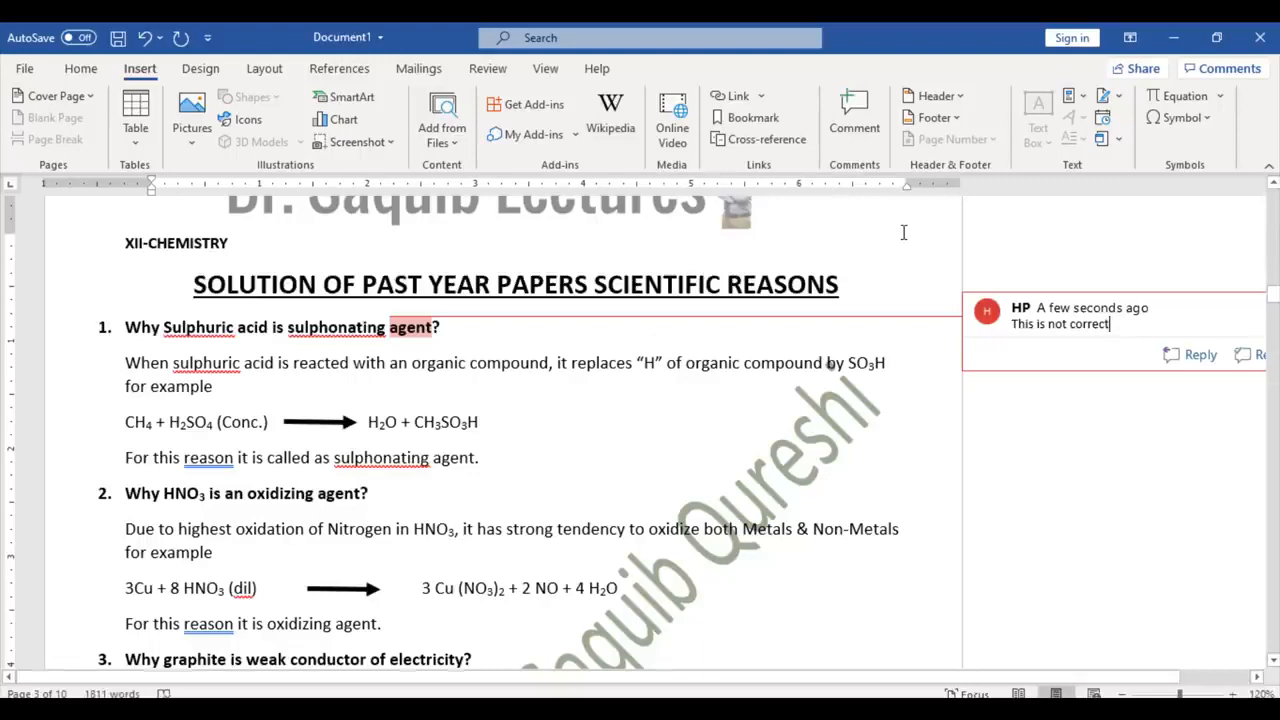
key("ctrl+z")
key("ctrl+z")
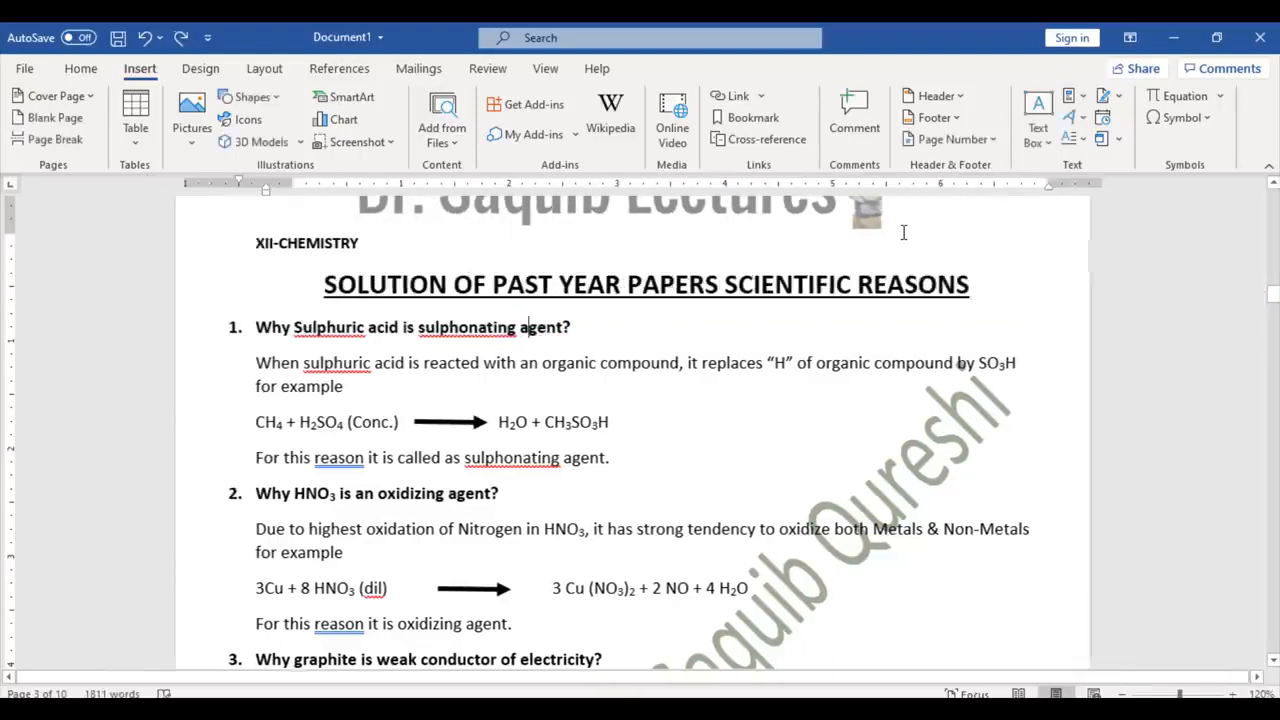
Step: Delete the lecture banner logo from the page header and return to the body
left_click(930, 98)
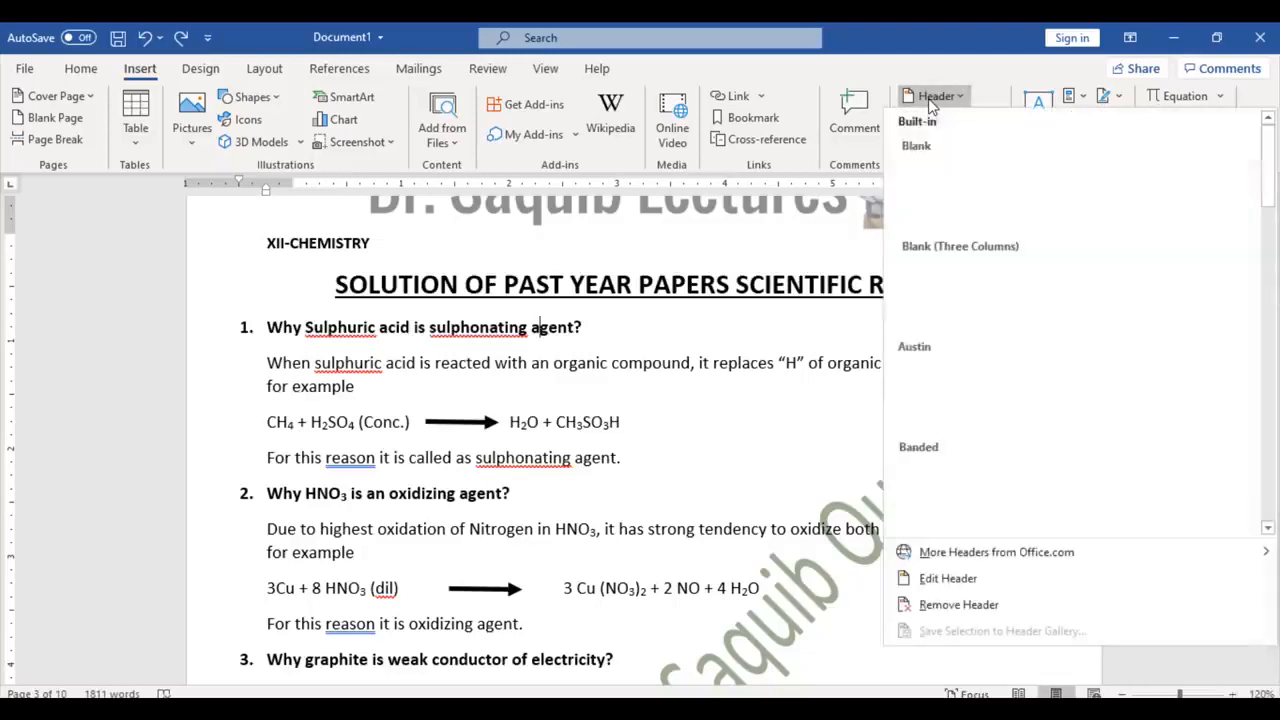
left_click(971, 578)
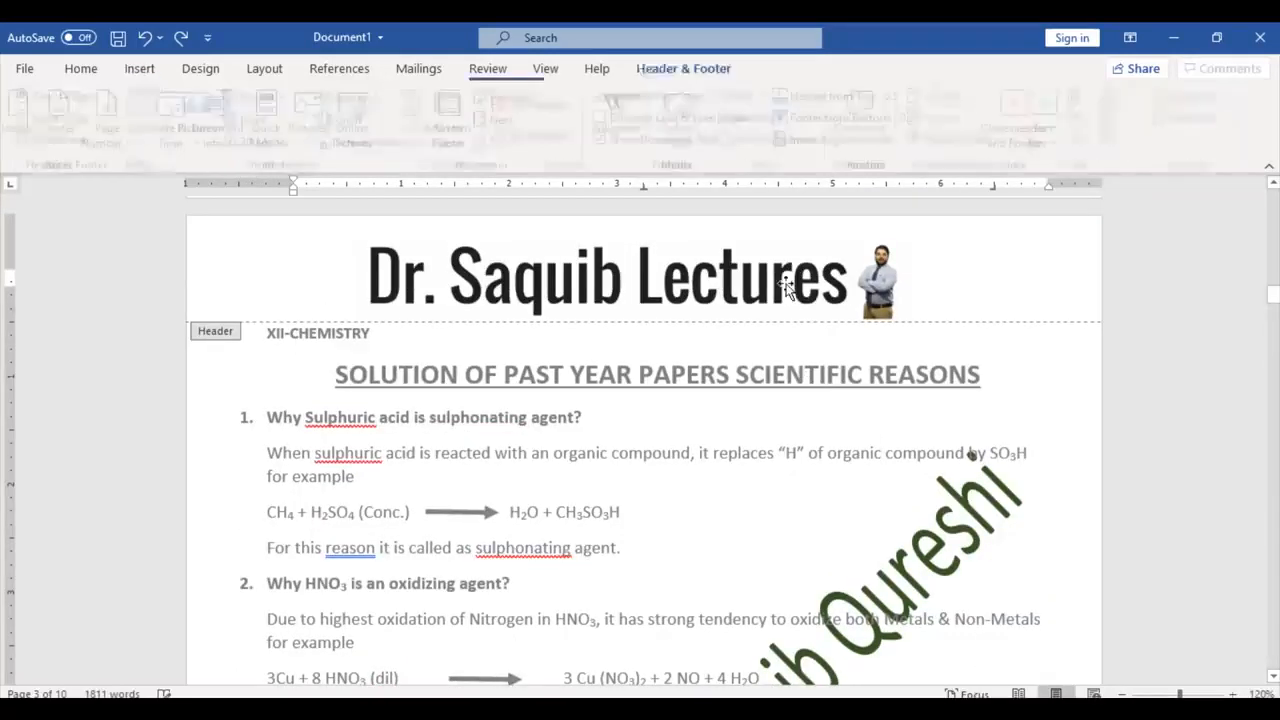
left_click(787, 287)
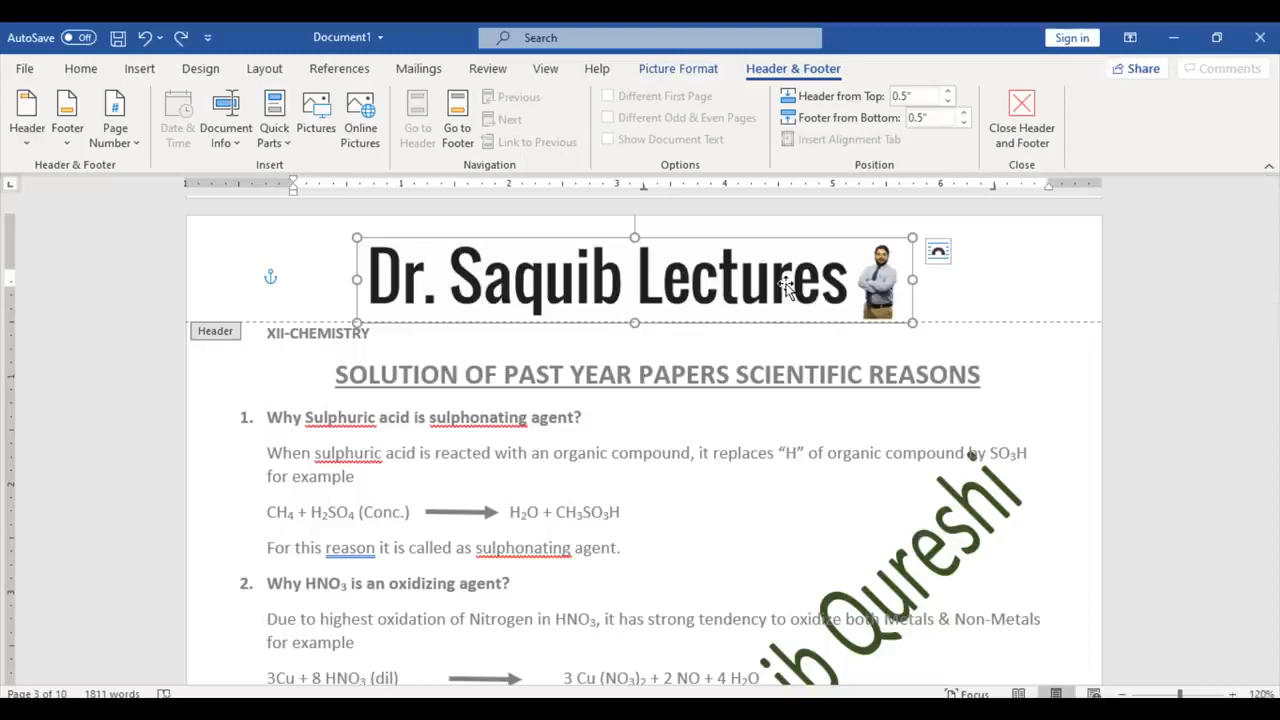
key("Delete")
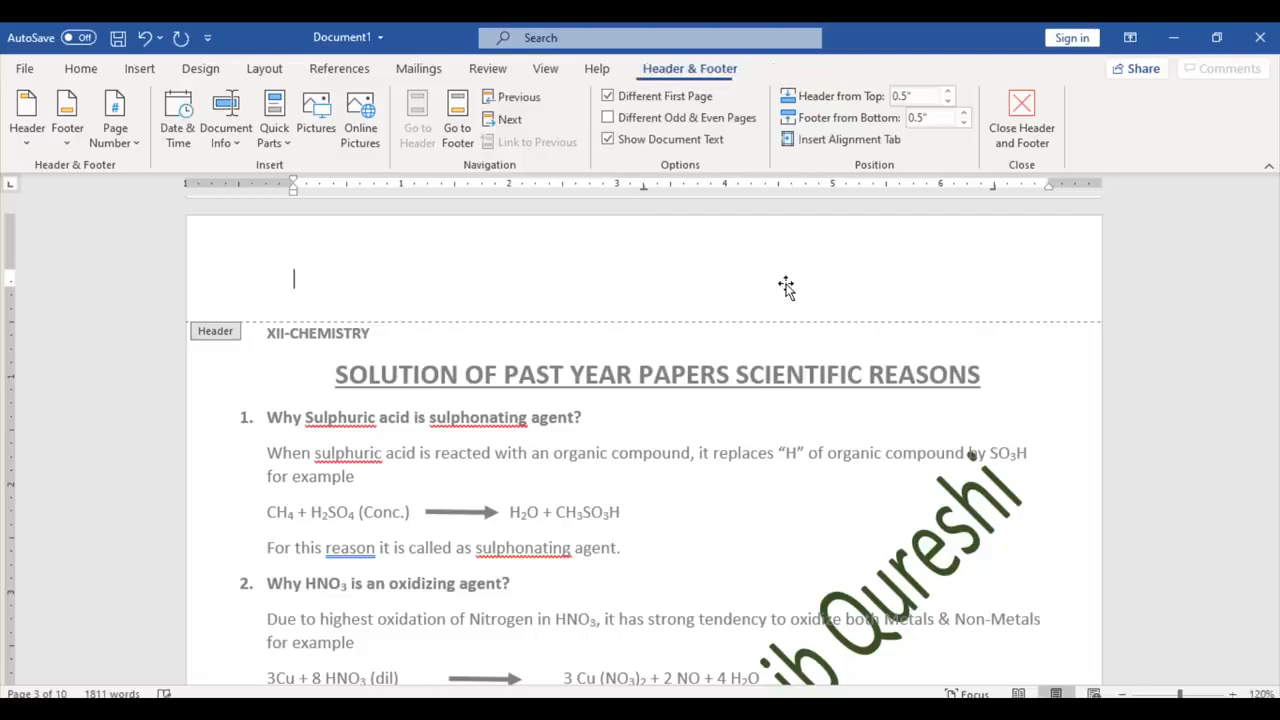
double_click(727, 453)
mouse_move(1276, 300)
left_mouse_down()
mouse_move(1273, 375)
mouse_move(1275, 212)
mouse_move(1274, 290)
left_mouse_up()
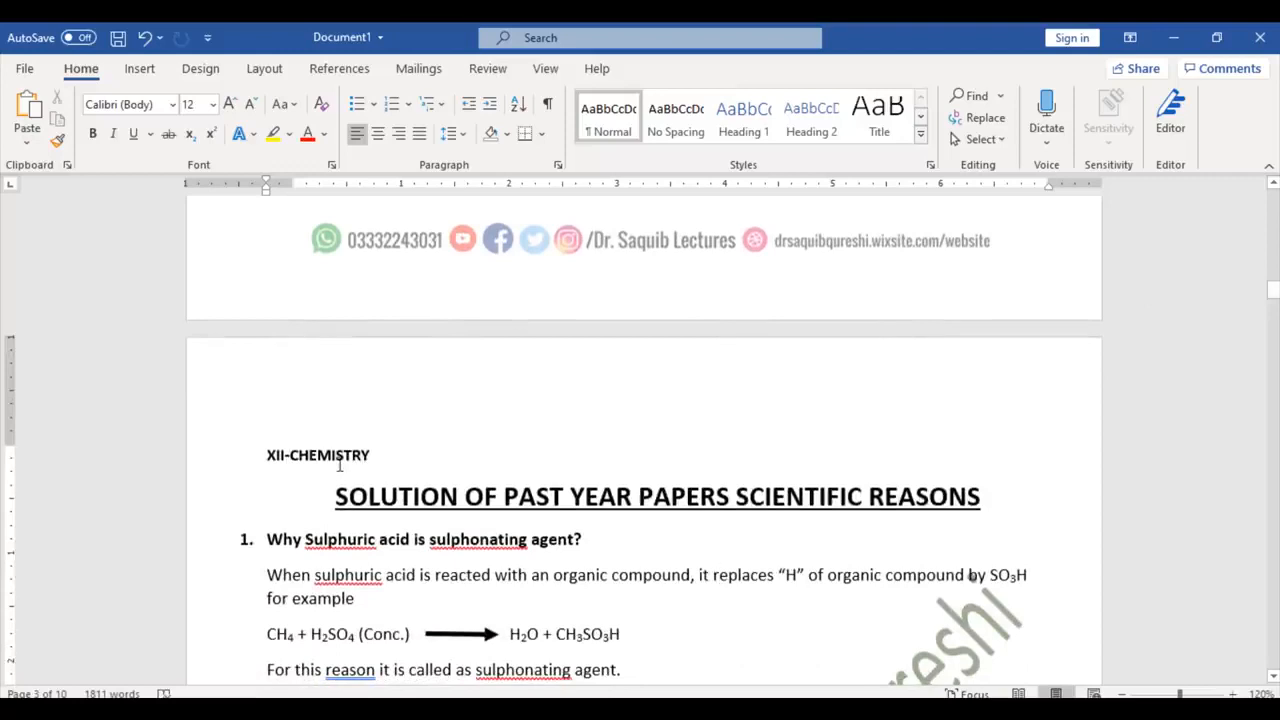
Step: Copy the XII-CHEMISTRY heading and paste it into the empty page header
left_click_drag(281, 458, 328, 460)
key("ctrl+c")
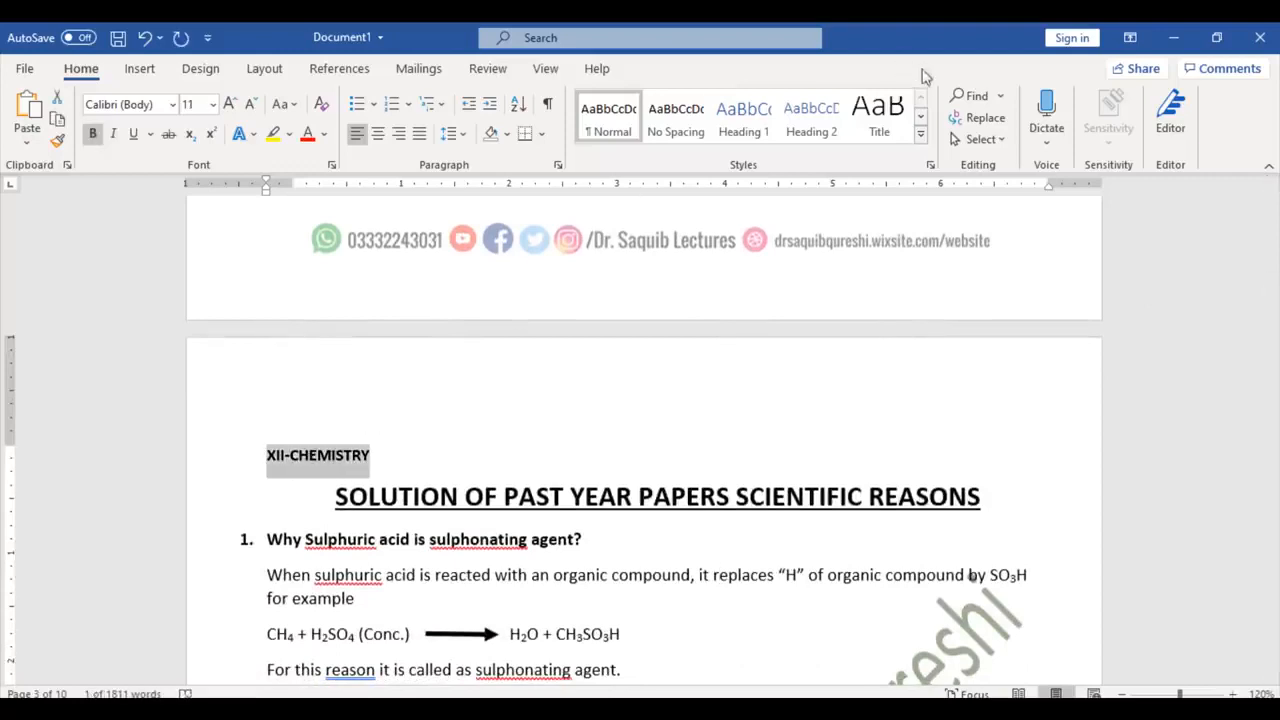
left_click(140, 68)
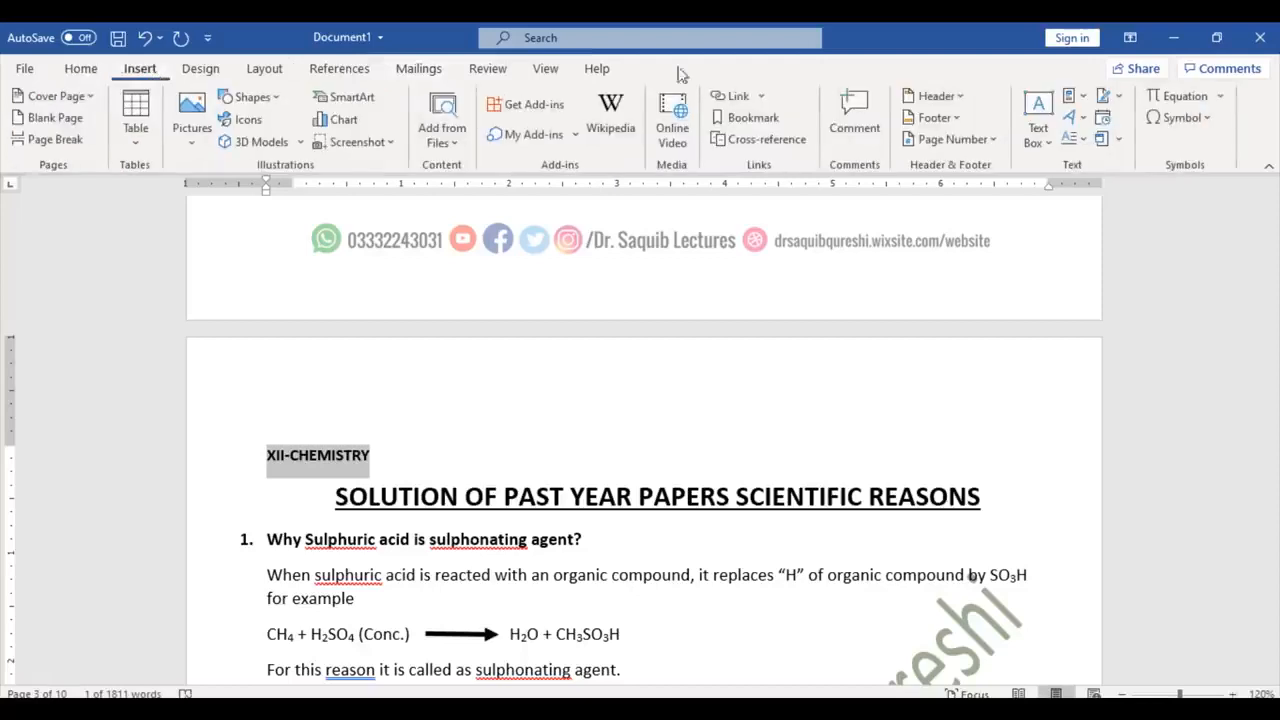
left_click(930, 97)
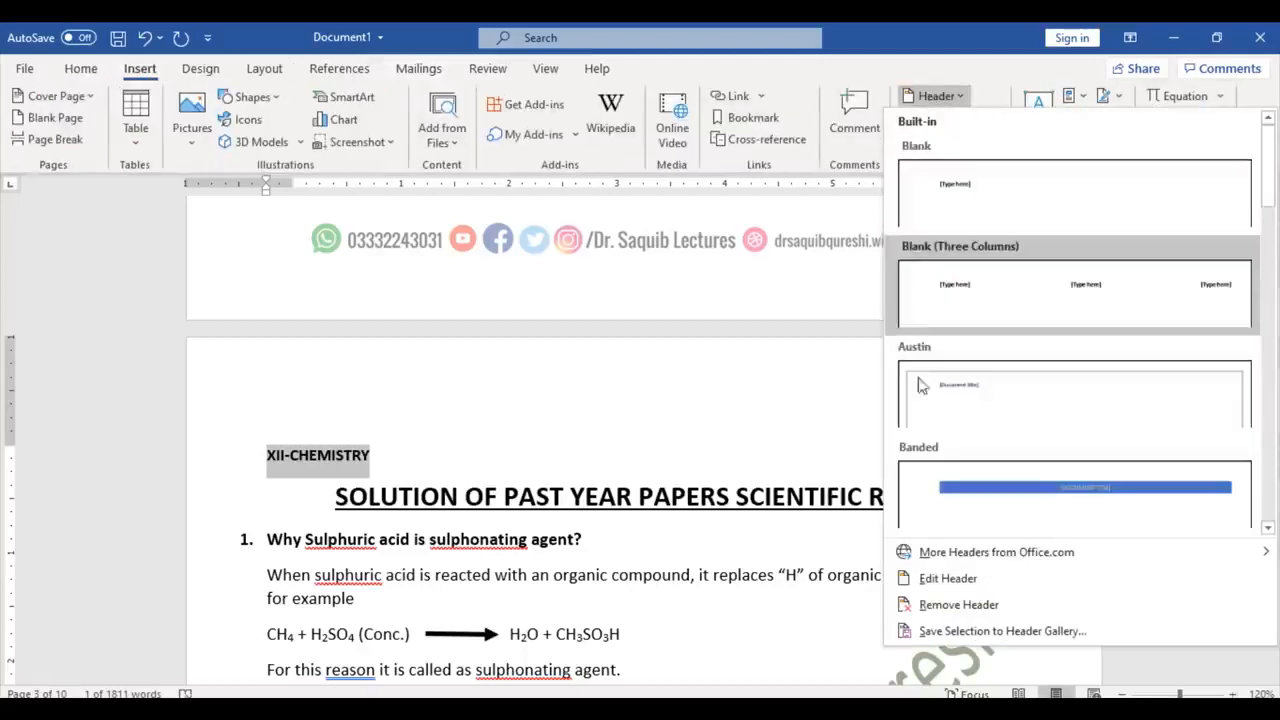
left_click(945, 579)
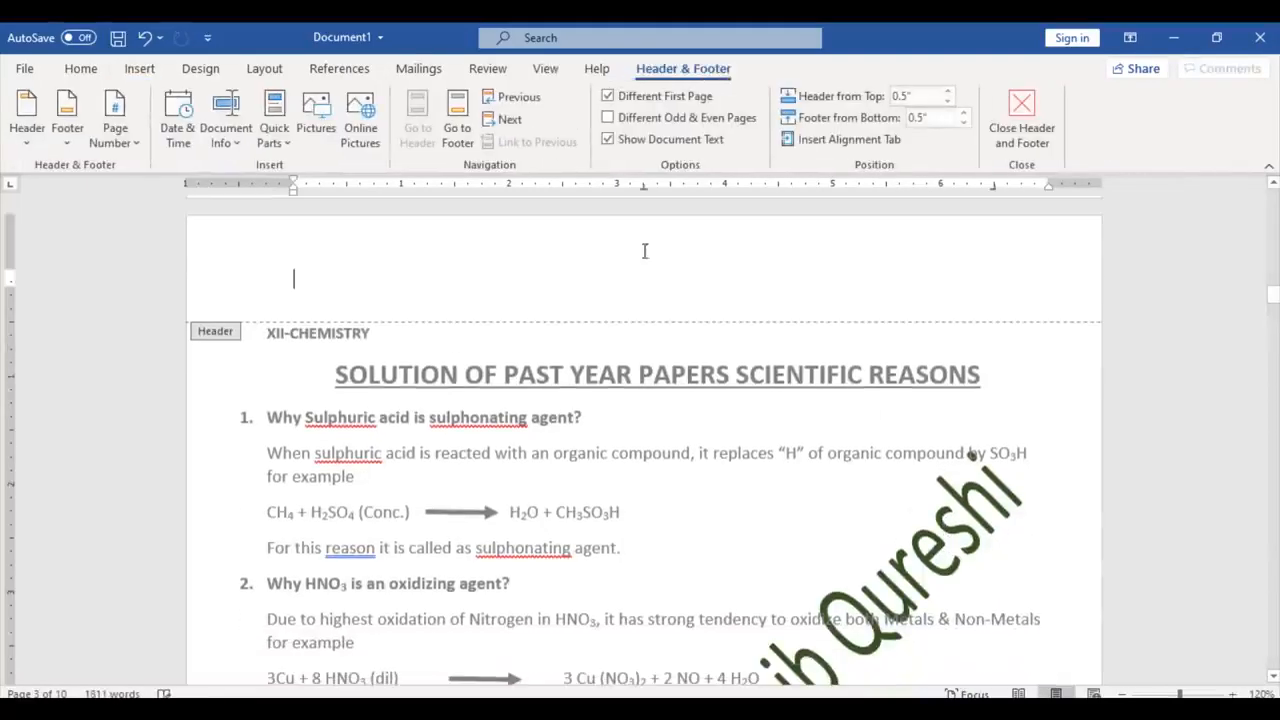
key("ctrl+v")
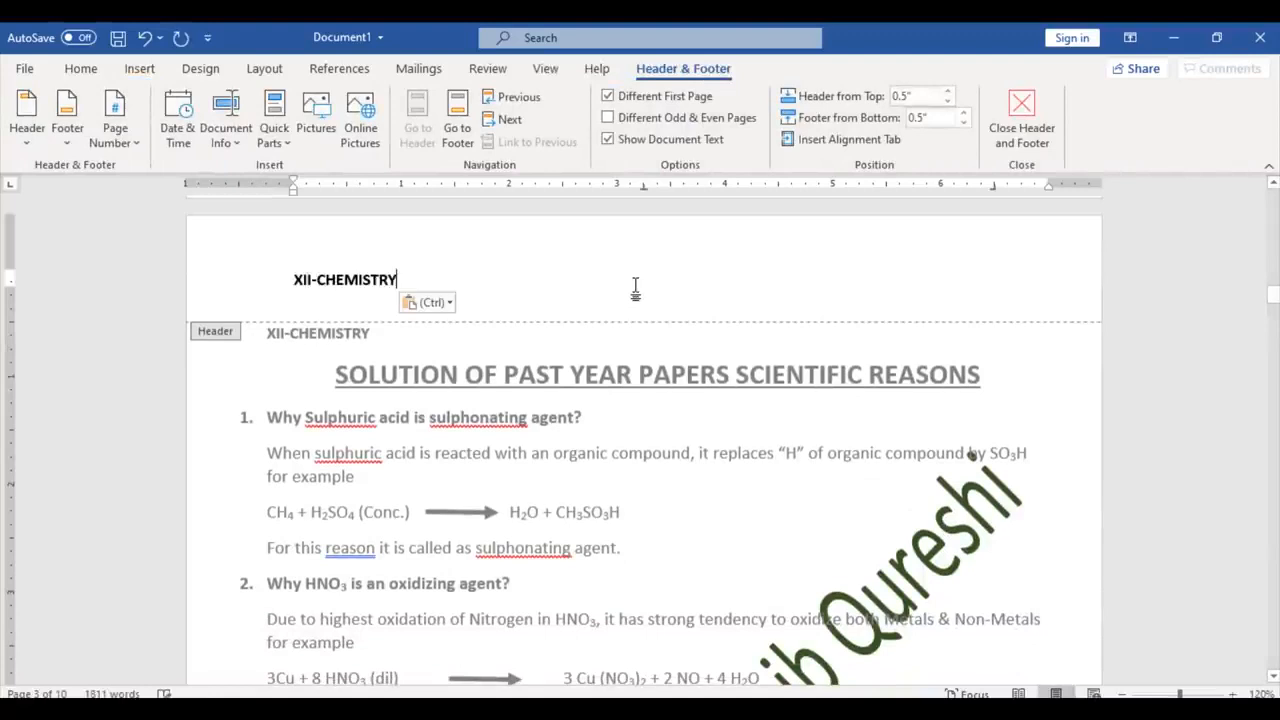
double_click(612, 465)
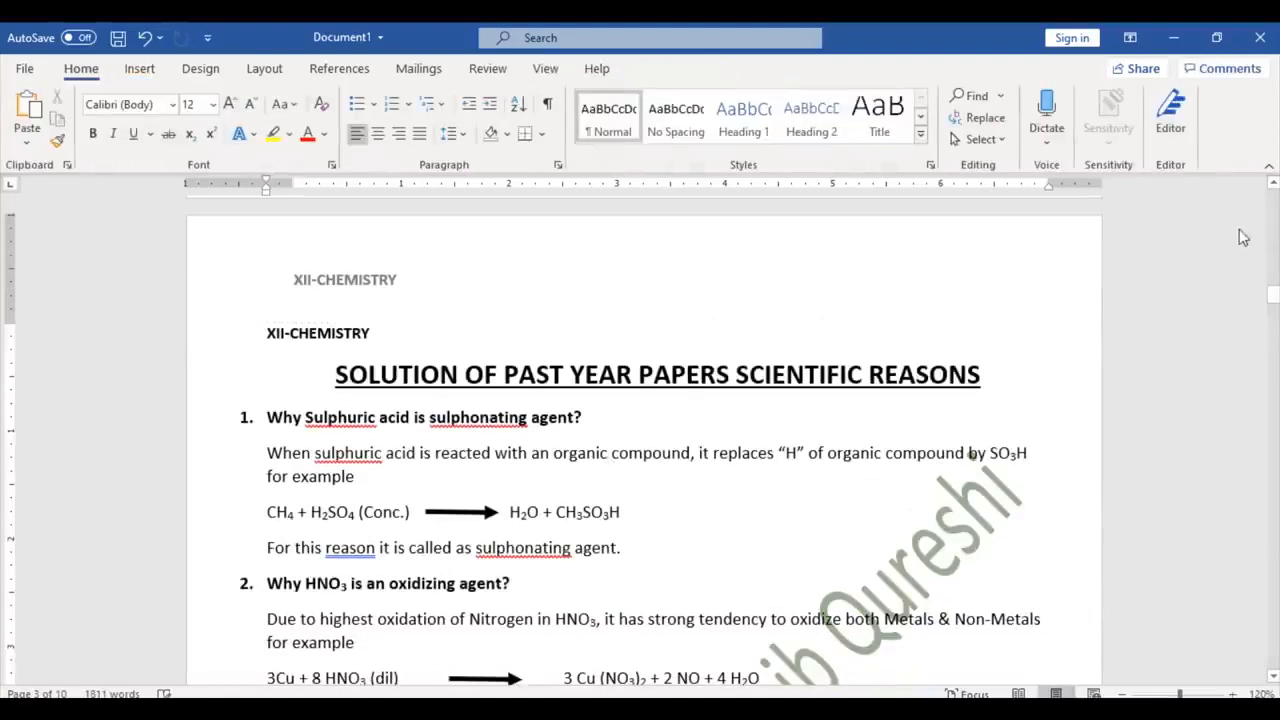
mouse_move(1273, 297)
left_mouse_down()
mouse_move(1272, 339)
mouse_move(1272, 282)
left_mouse_up()
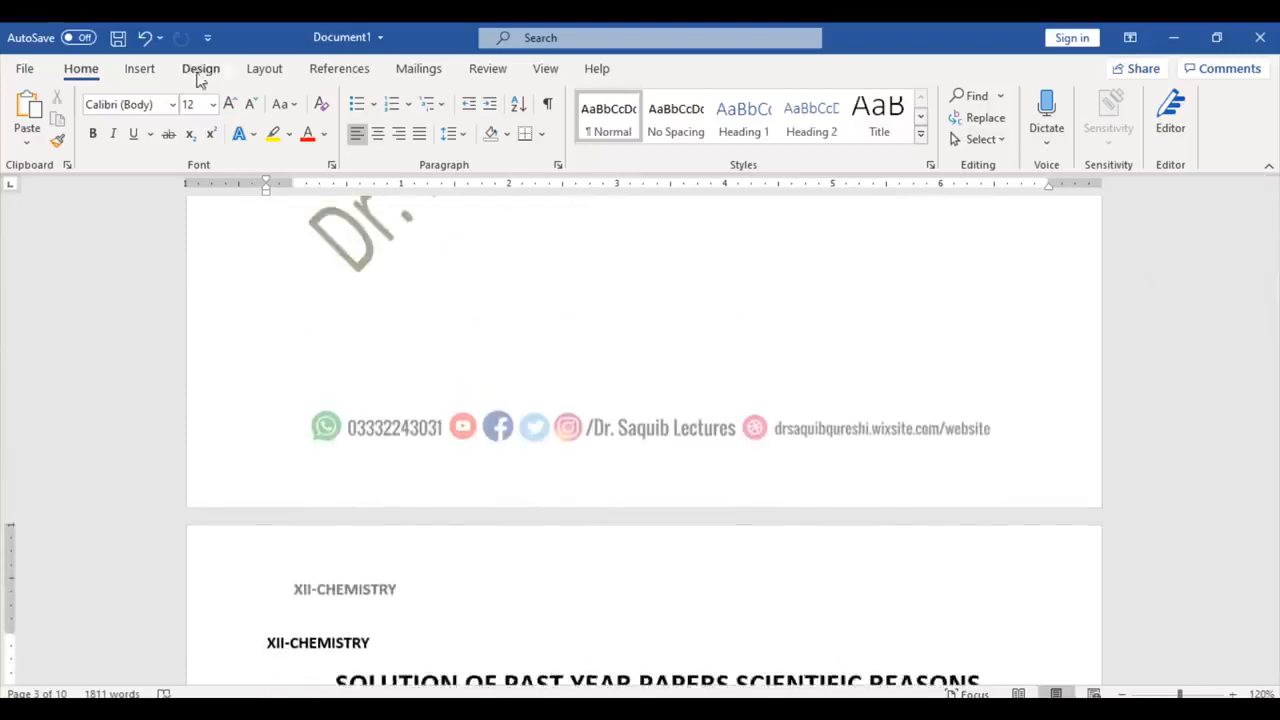
left_click(131, 71)
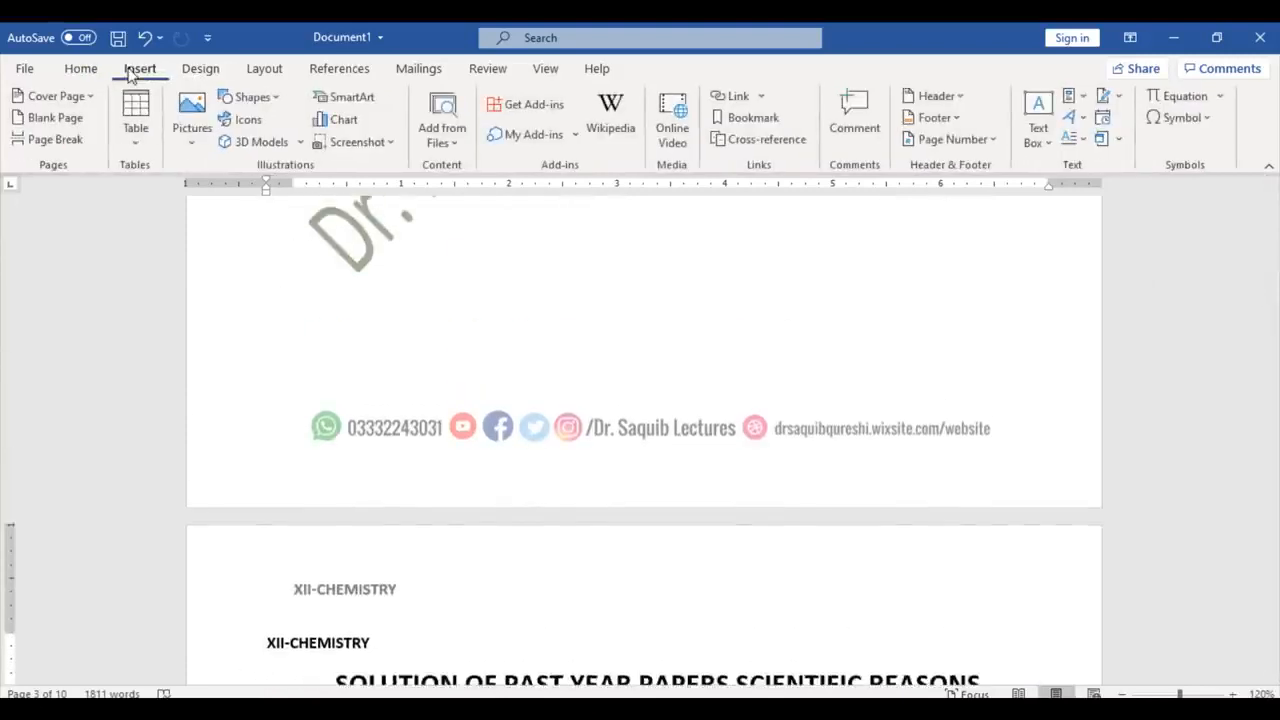
left_click(932, 117)
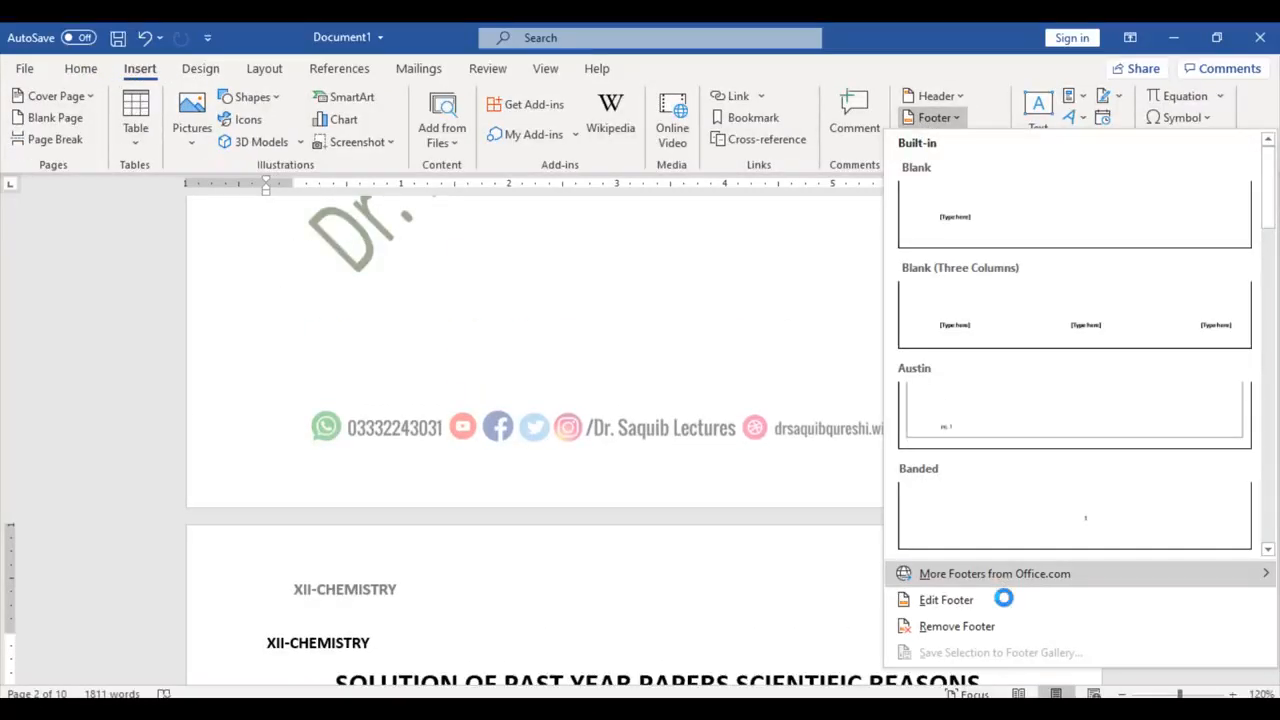
left_click(963, 600)
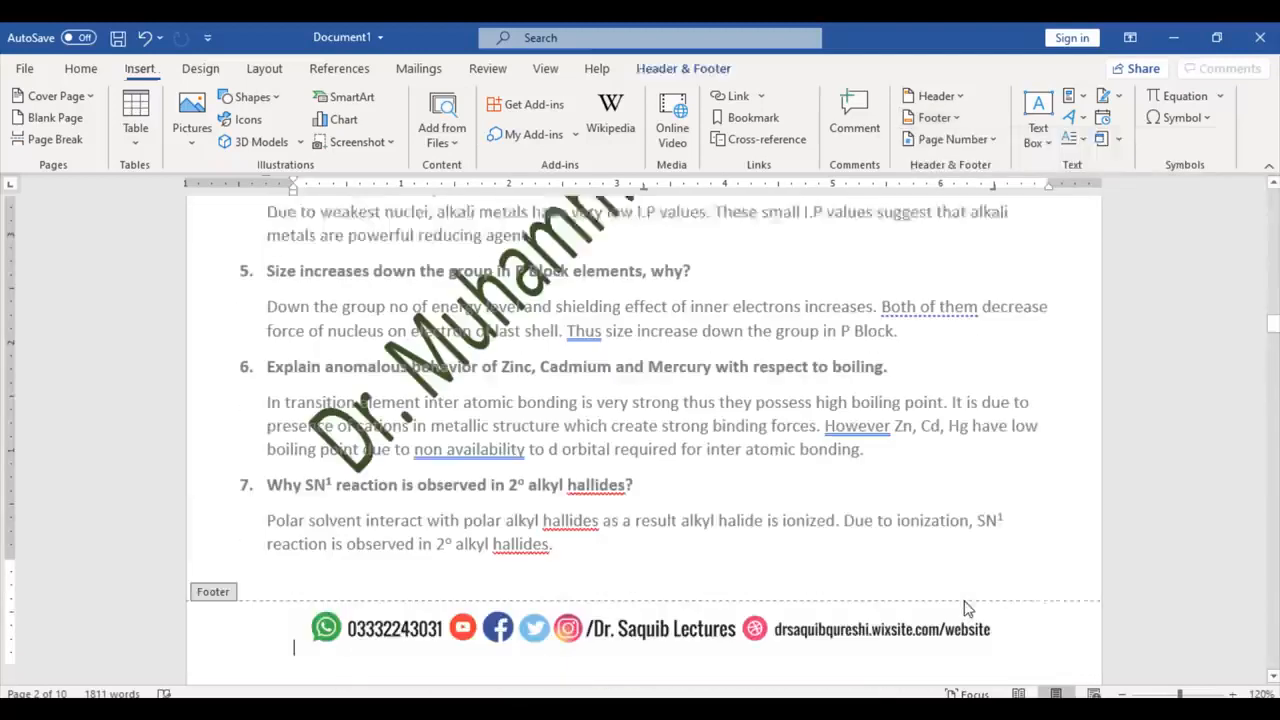
left_click(833, 597)
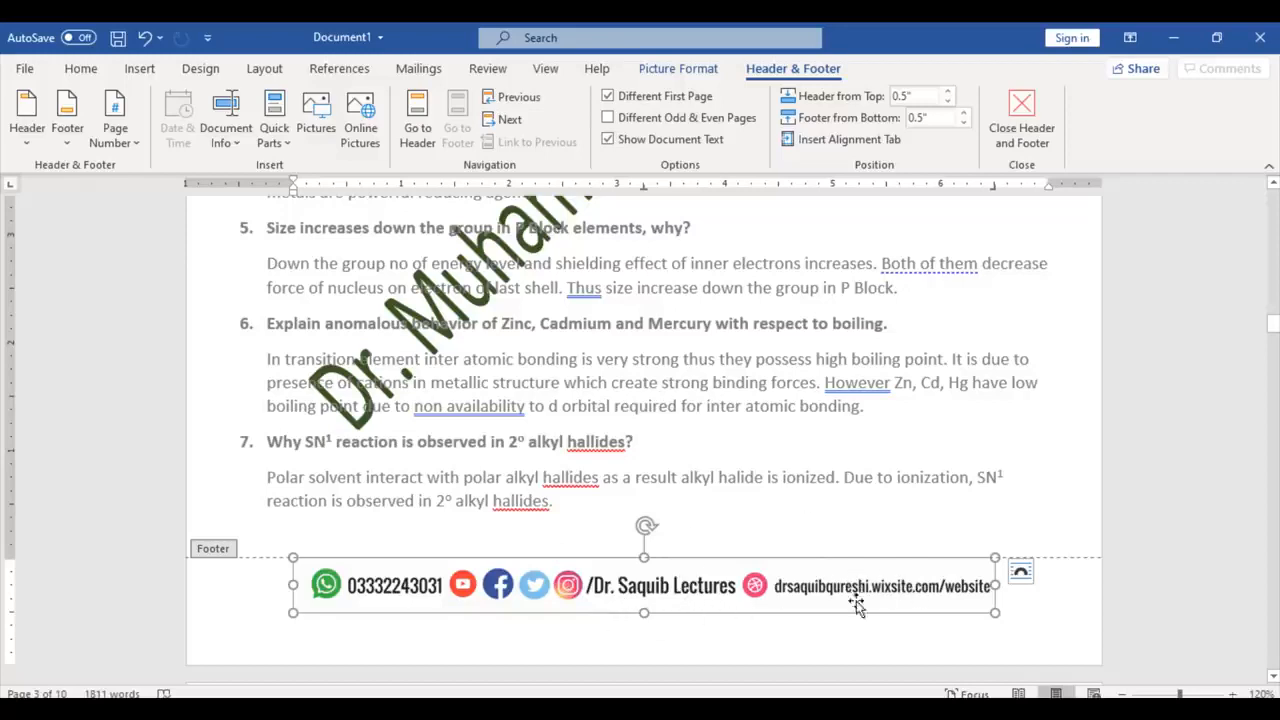
left_click(1030, 118)
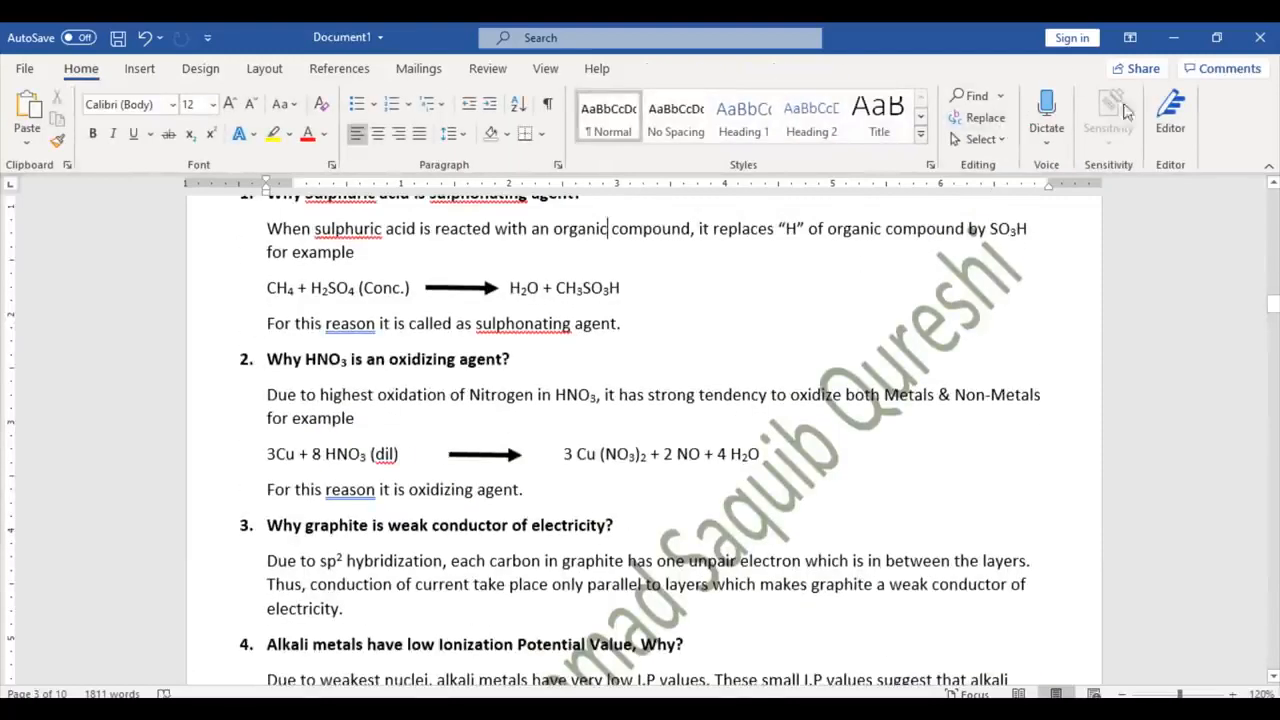
Step: Browse the Page Number placements (Top/Bottom of Page, Page Margins, Current Position) without adding one
left_click(140, 70)
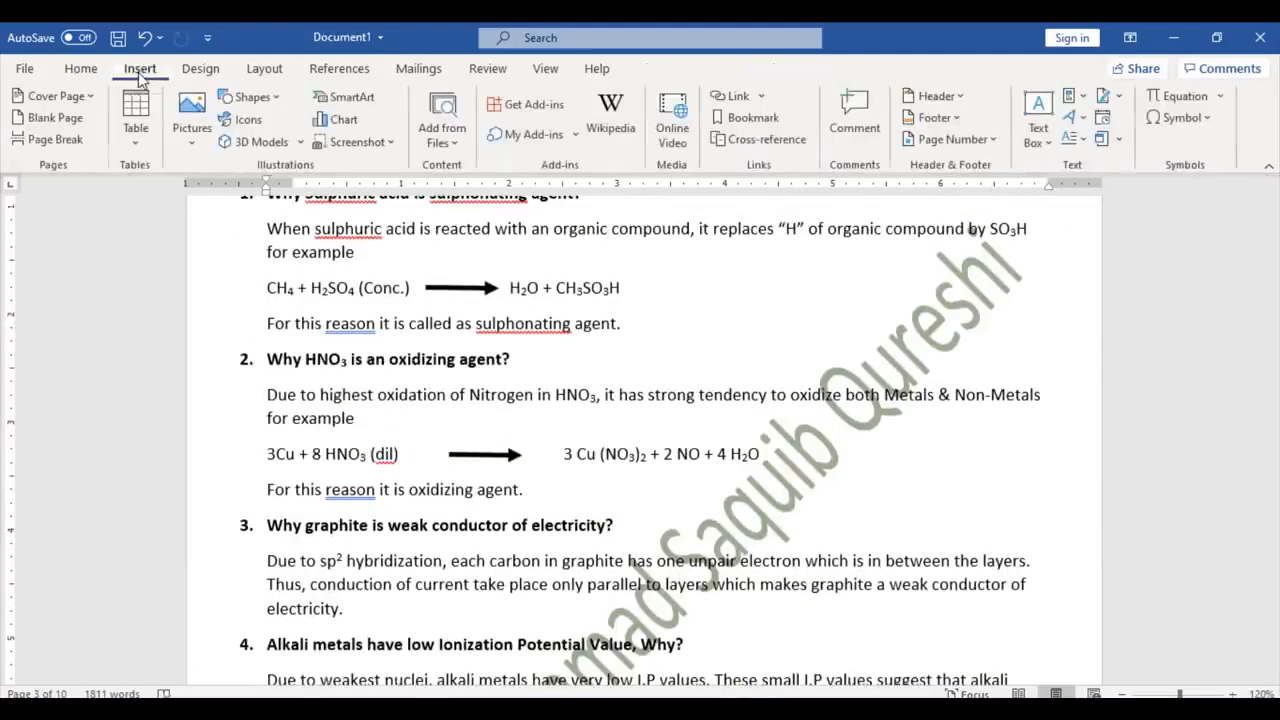
left_click(956, 142)
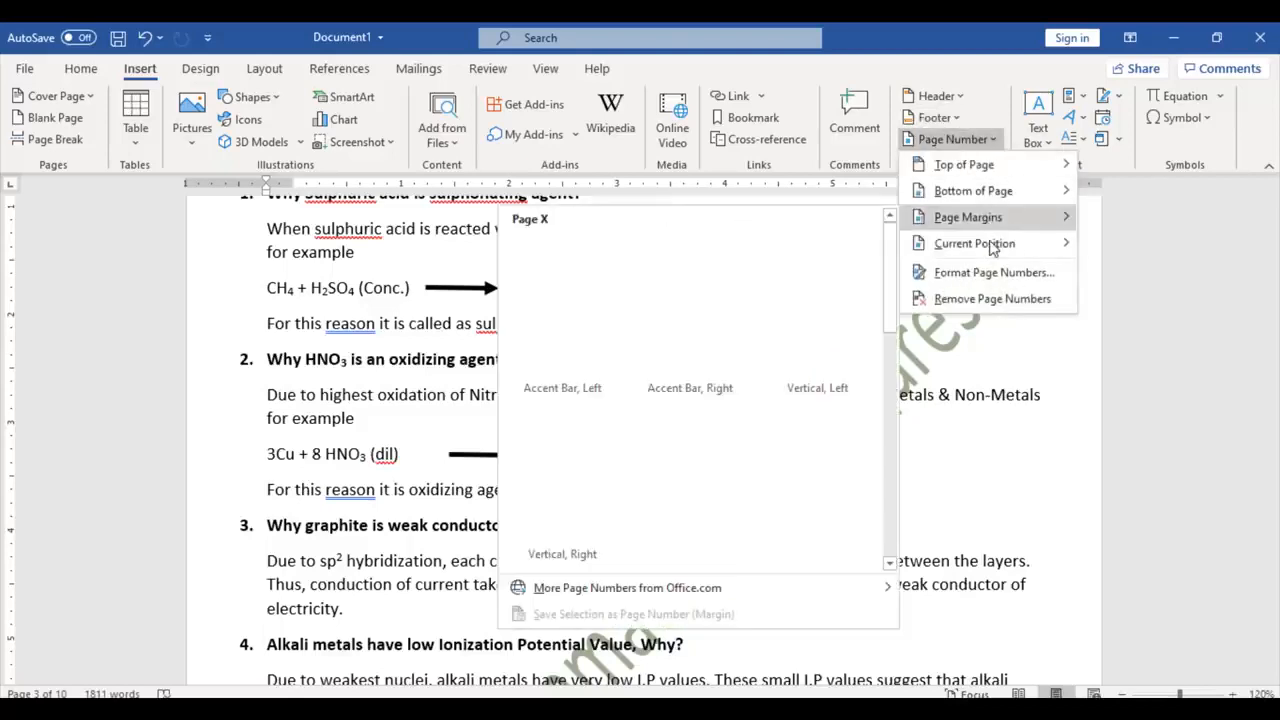
mouse_move(1003, 220)
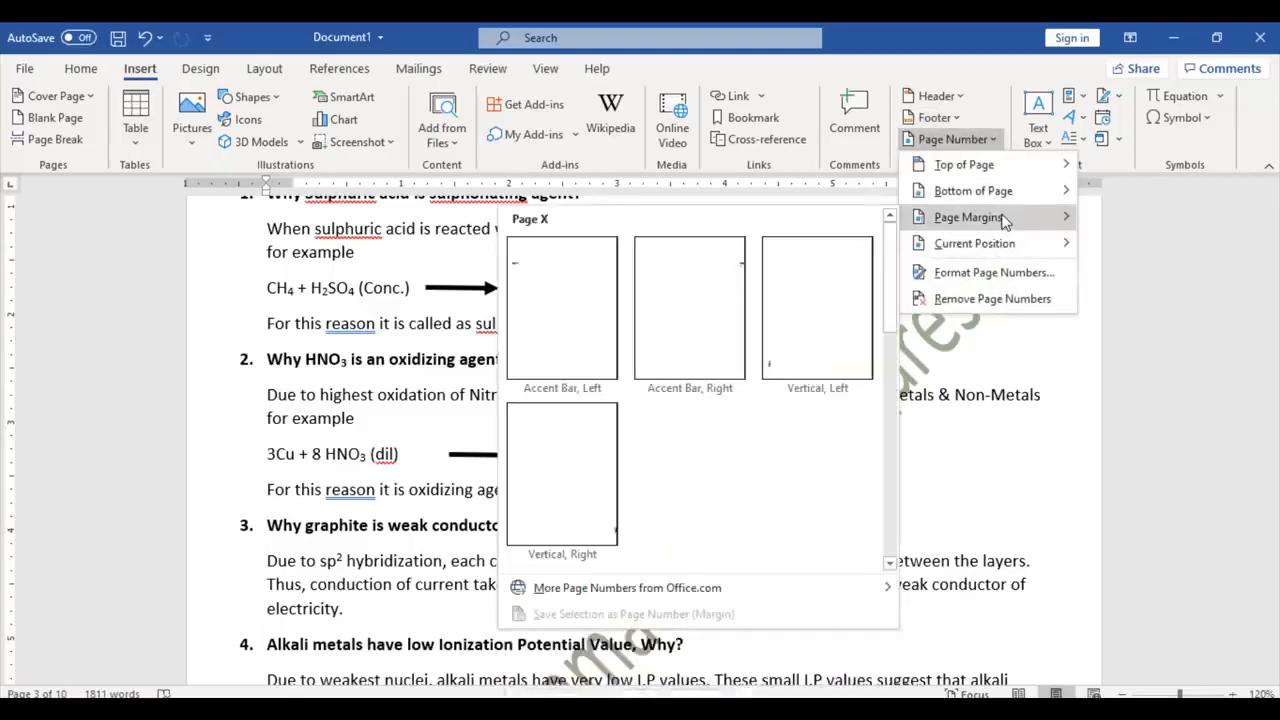
mouse_move(1013, 191)
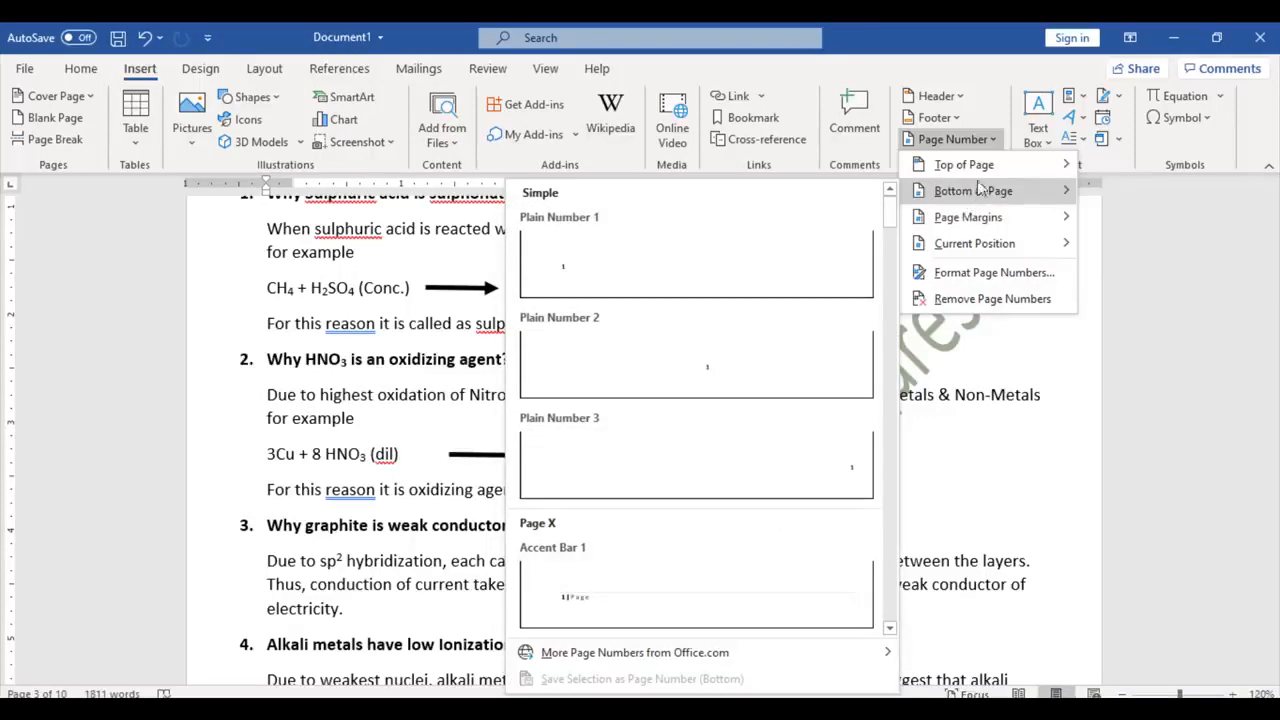
mouse_move(986, 253)
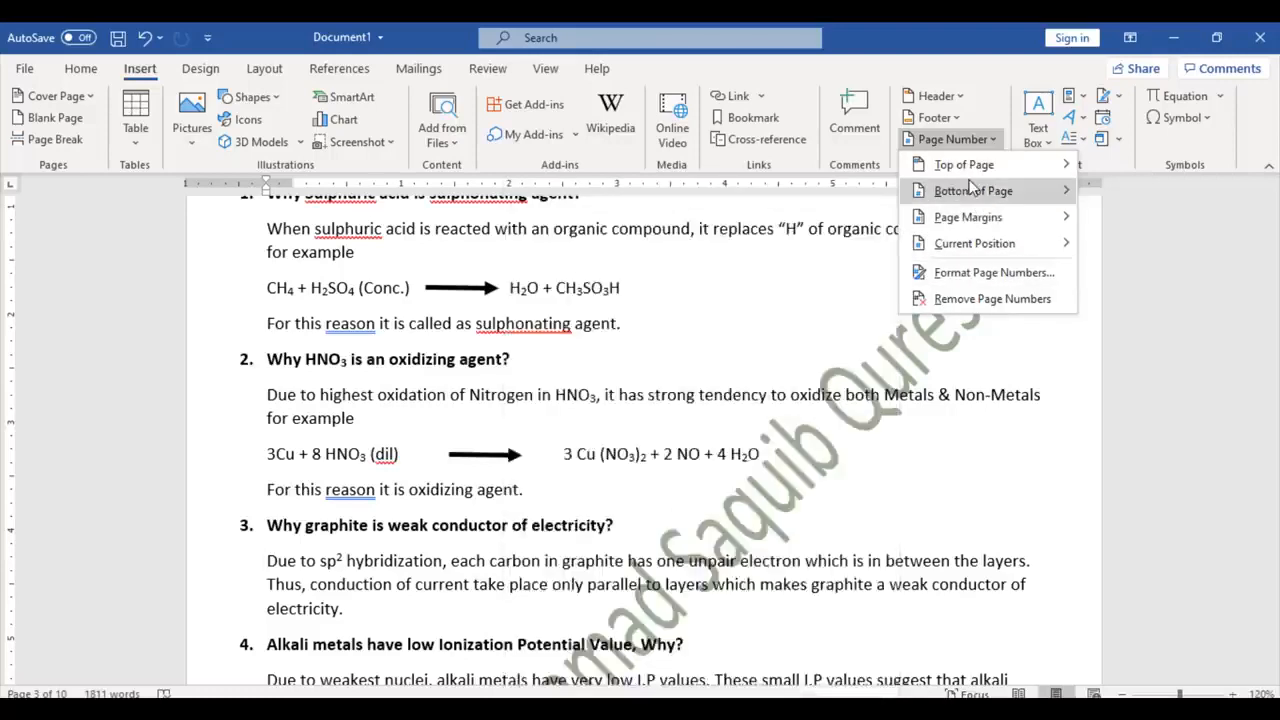
mouse_move(970, 186)
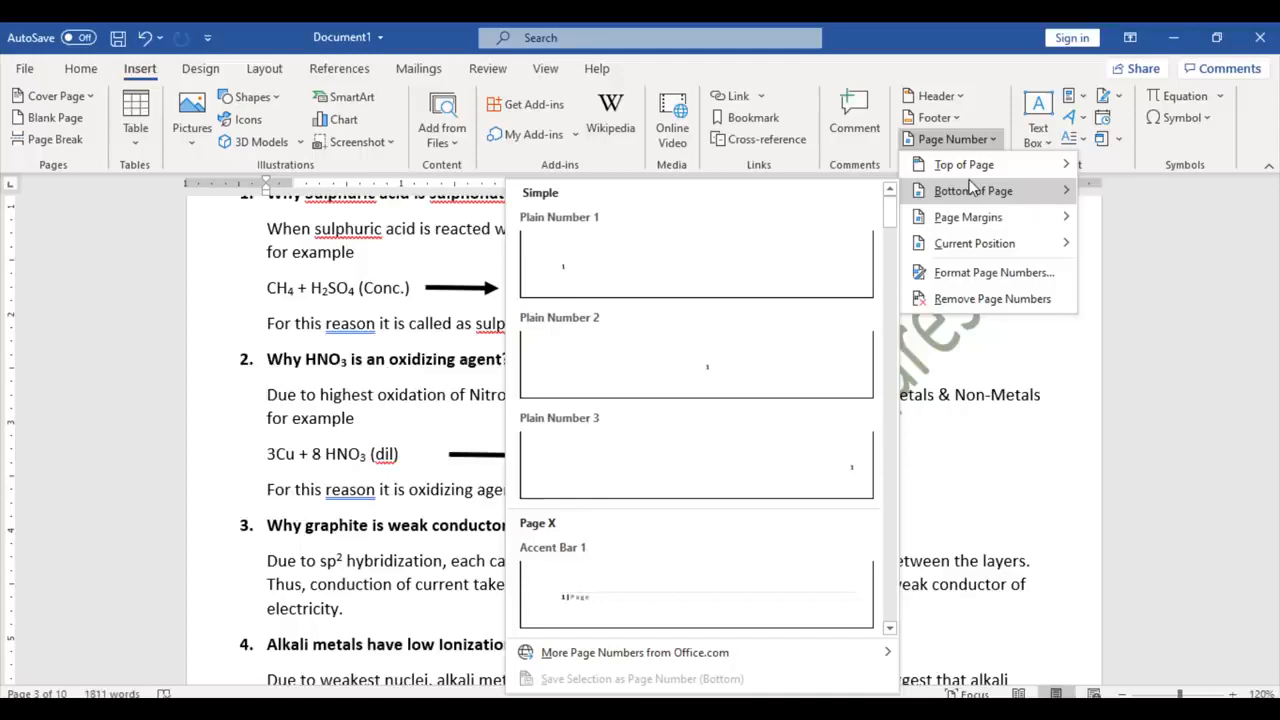
left_click(944, 405)
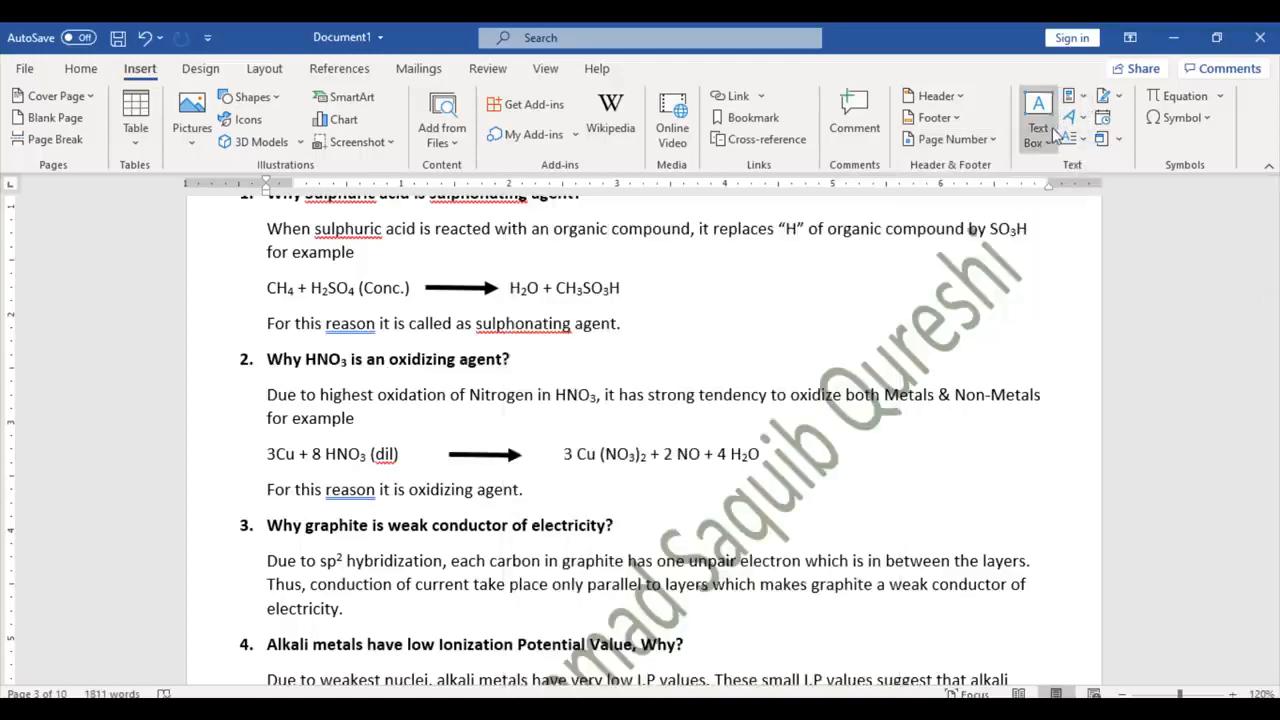
Step: Glance at AutoText, then insert a WordArt box in a gallery style with placeholder text
left_click(1078, 100)
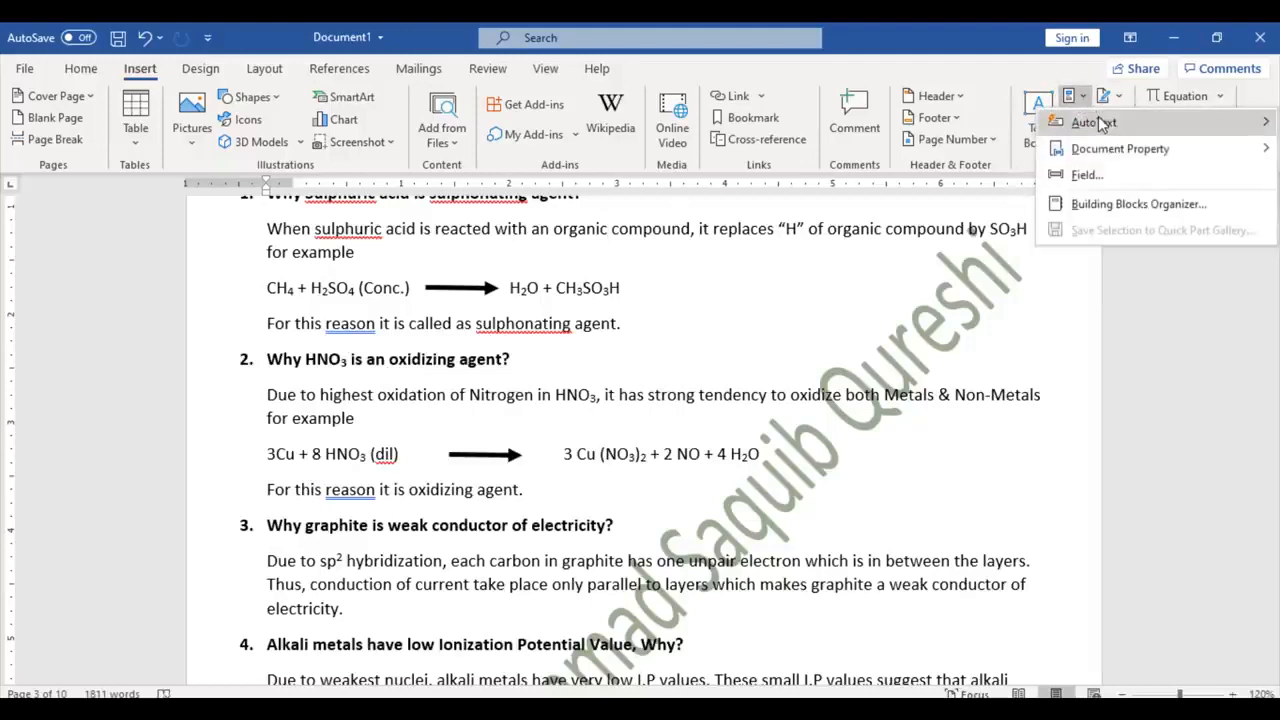
mouse_move(1100, 122)
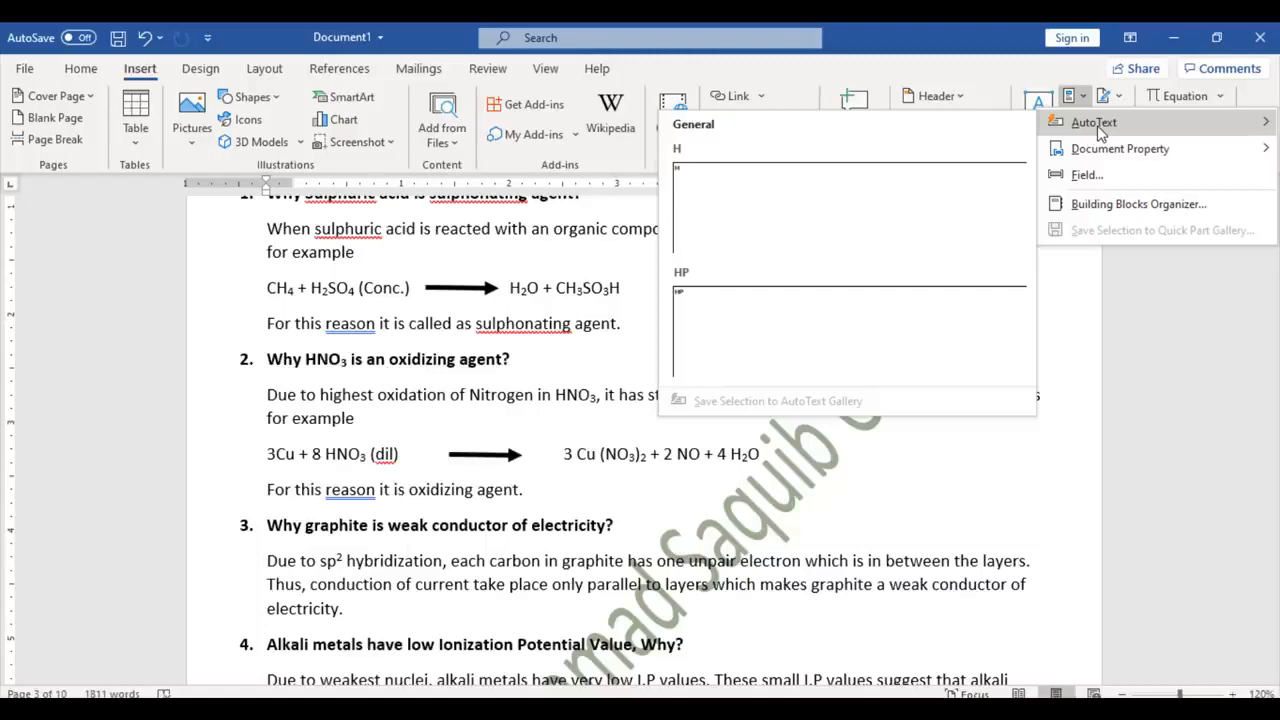
left_click(1071, 287)
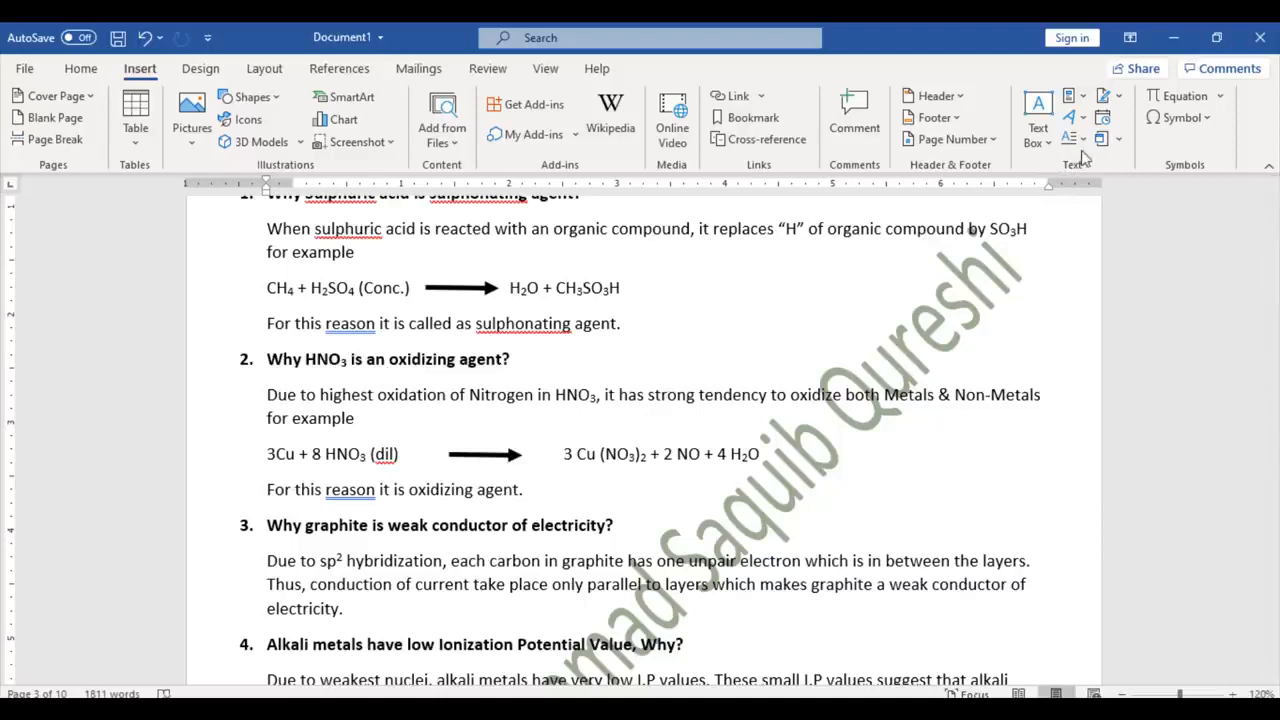
left_click(1080, 120)
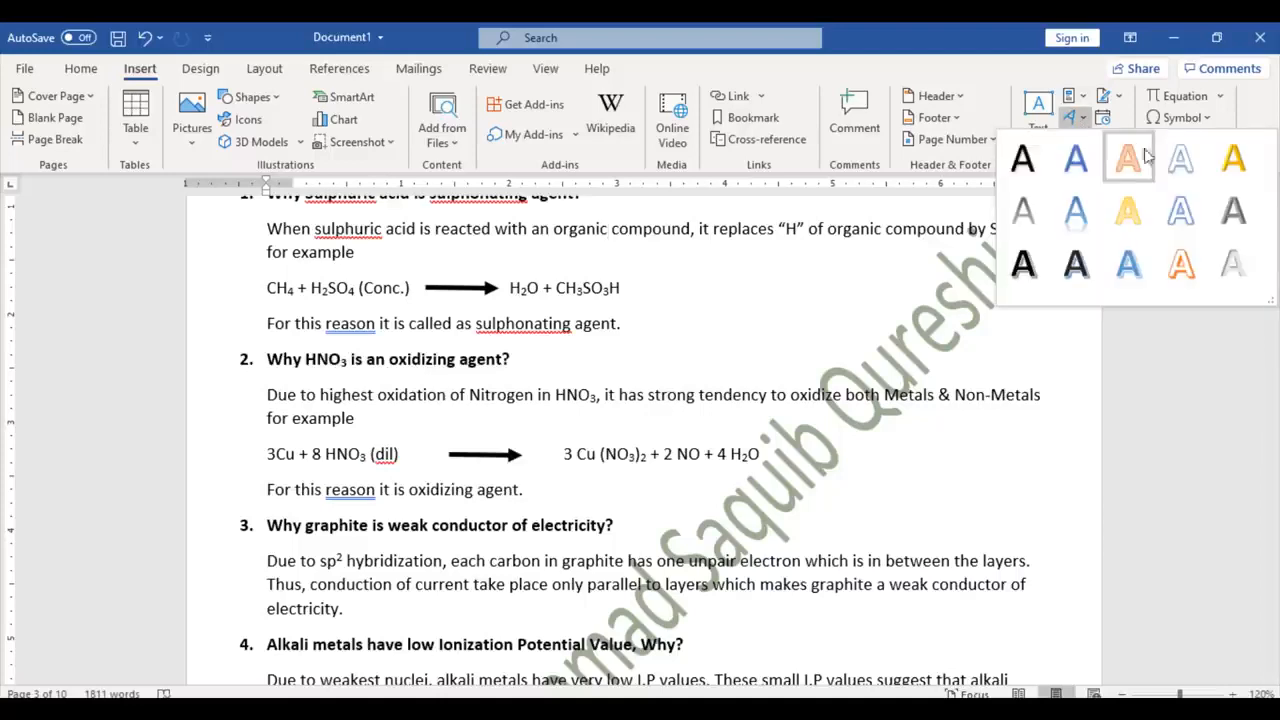
left_click(1180, 160)
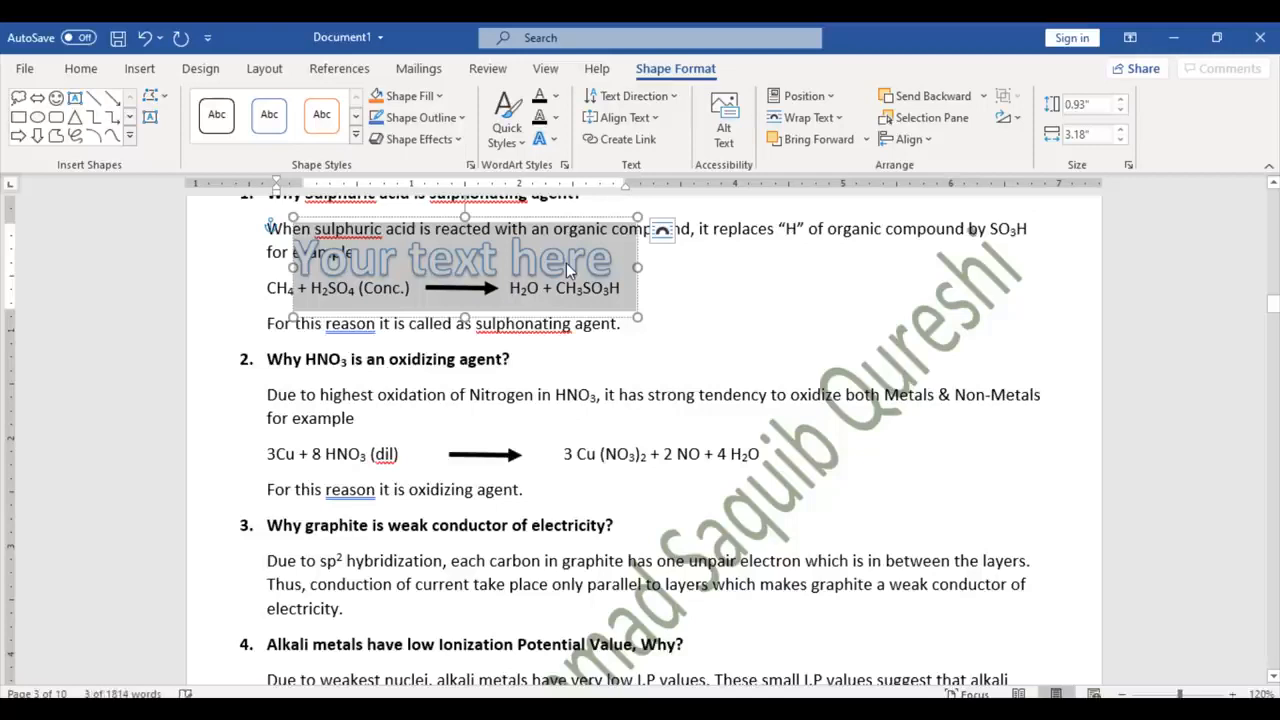
Step: Make the WordArt read MSQ FOUNDATION and move it over question 2's HNO3 equation
type("MSQ FOU")
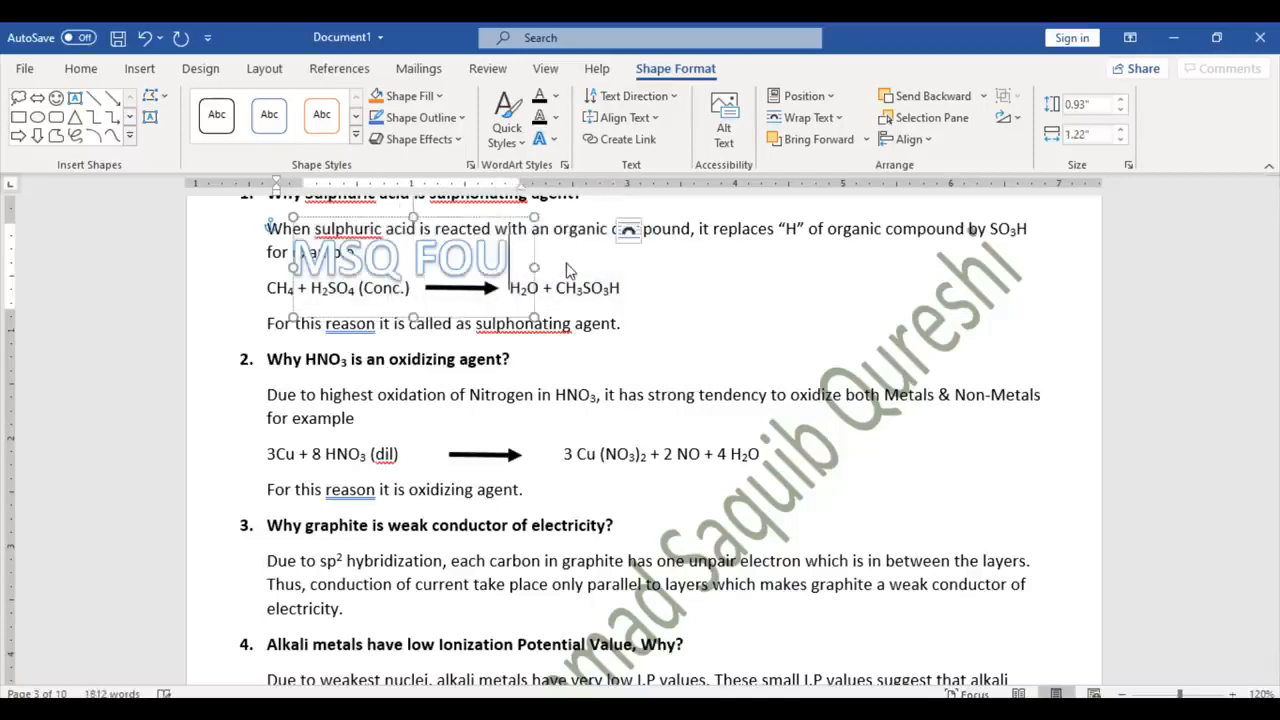
type("NDATION")
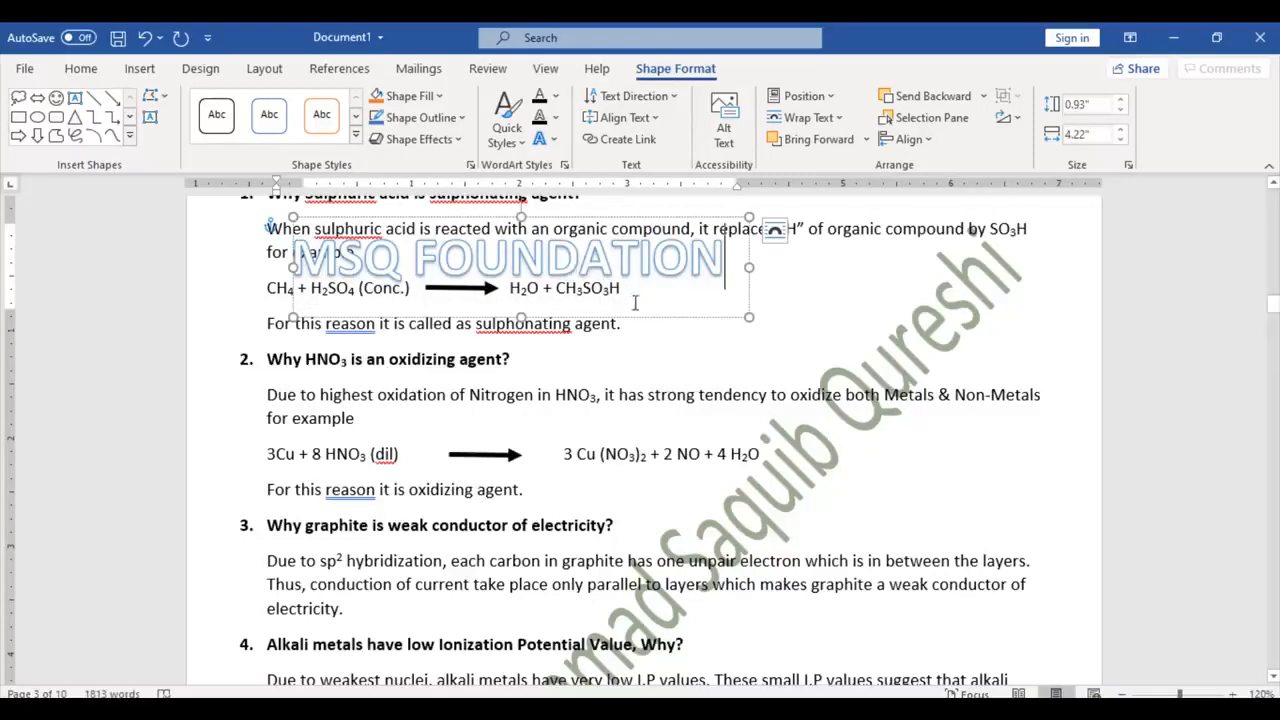
left_click_drag(646, 320, 846, 505)
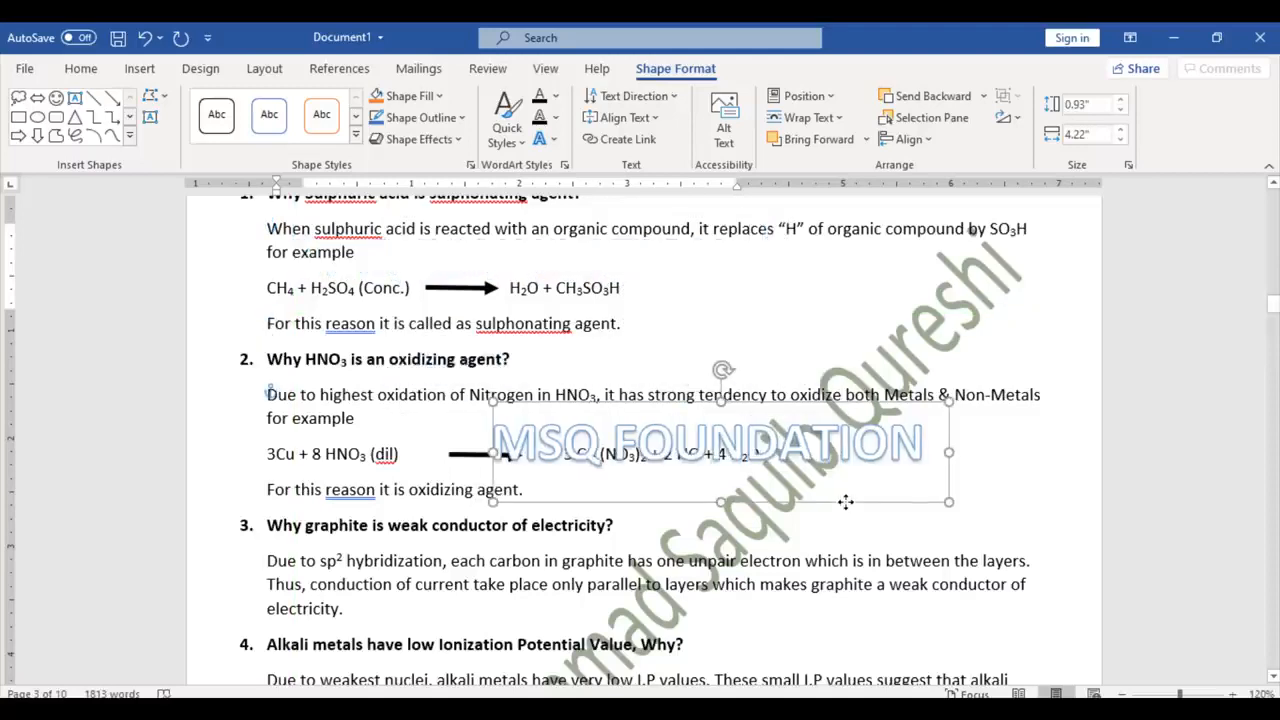
left_click(139, 66)
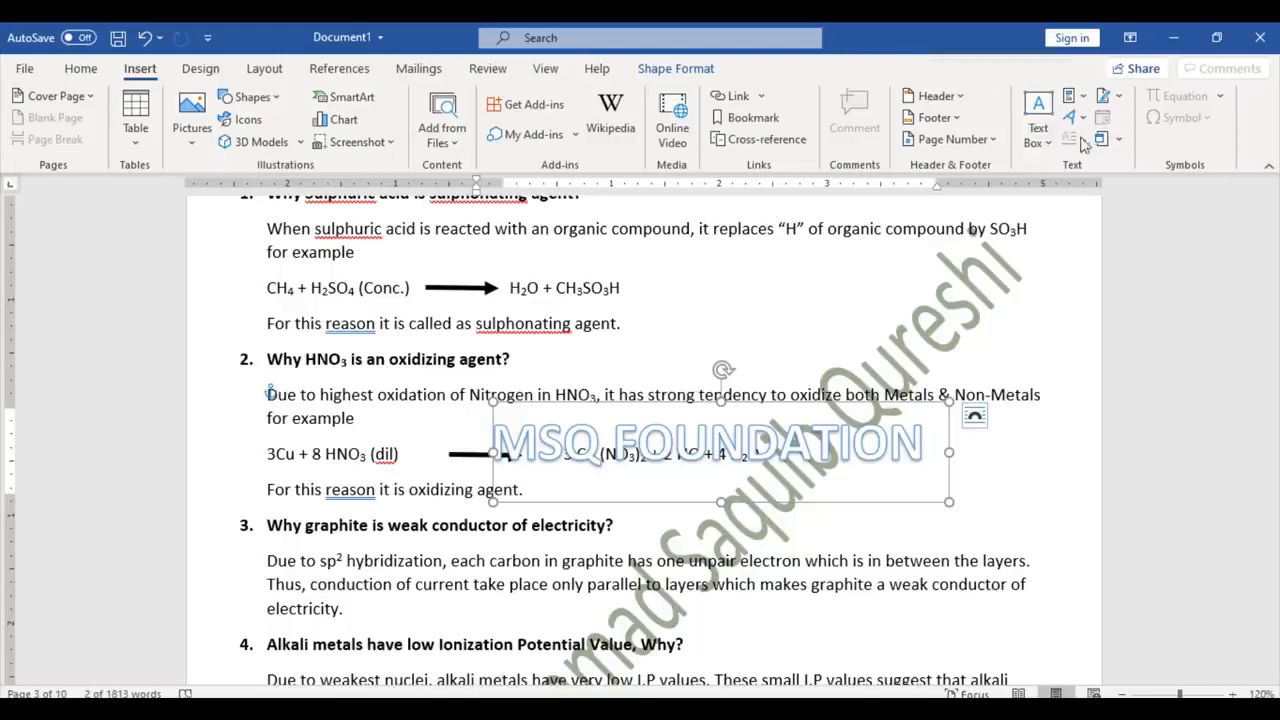
left_click(268, 359)
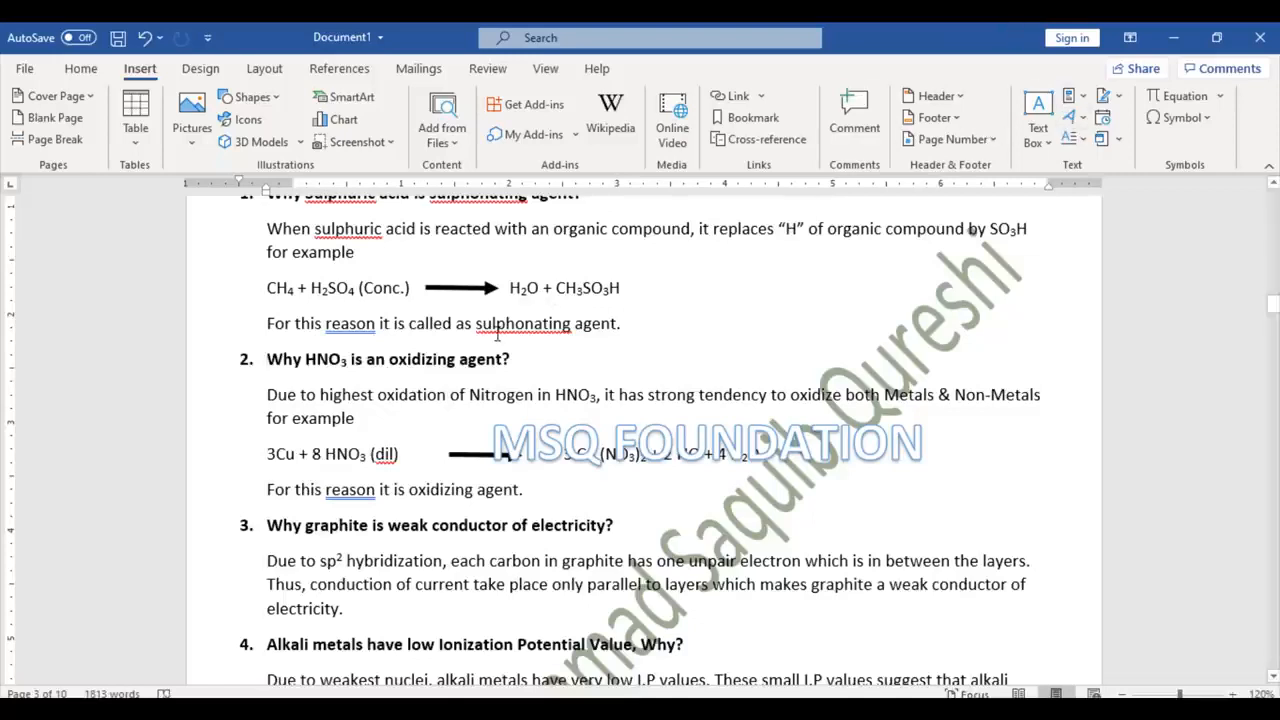
left_click(1084, 139)
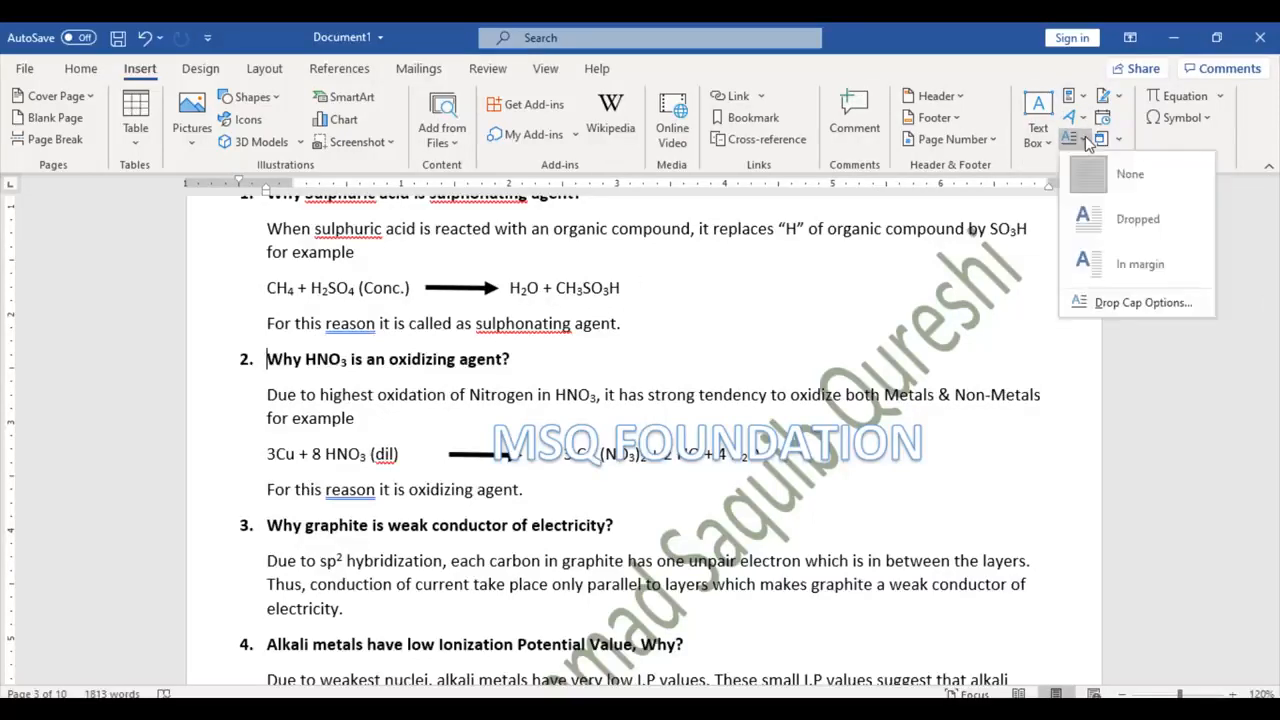
left_click(1112, 216)
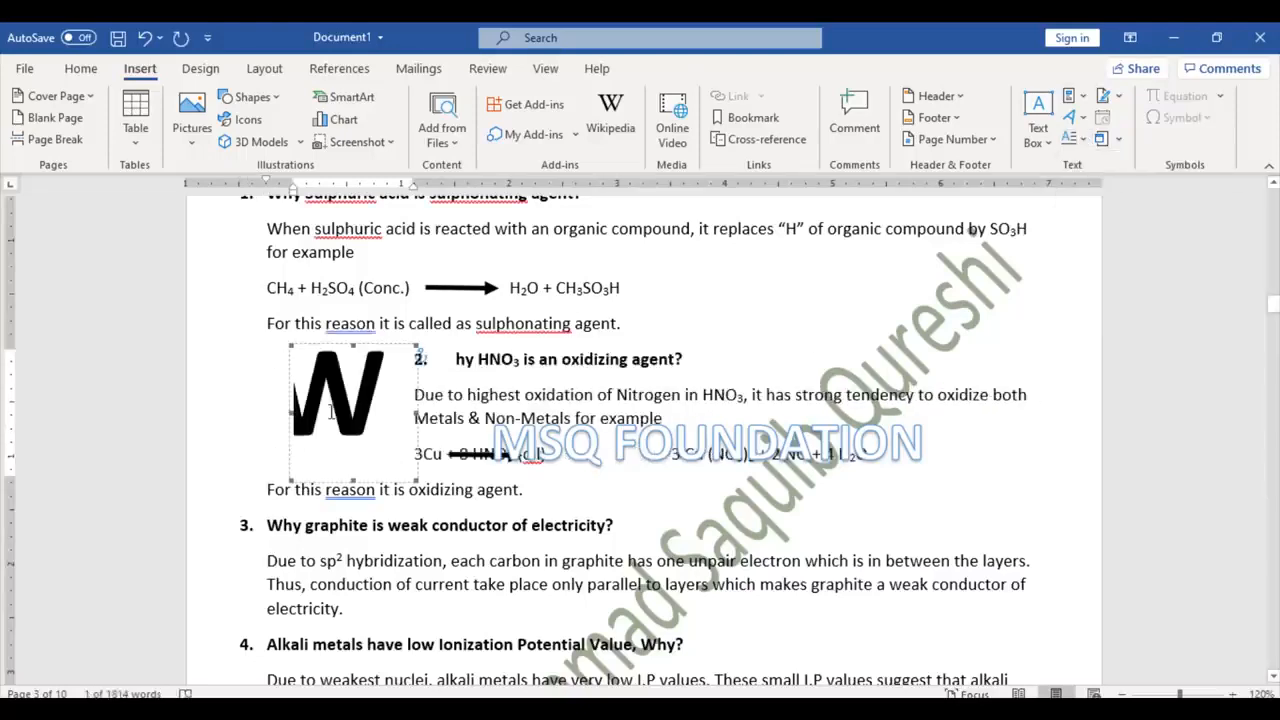
left_click(1084, 139)
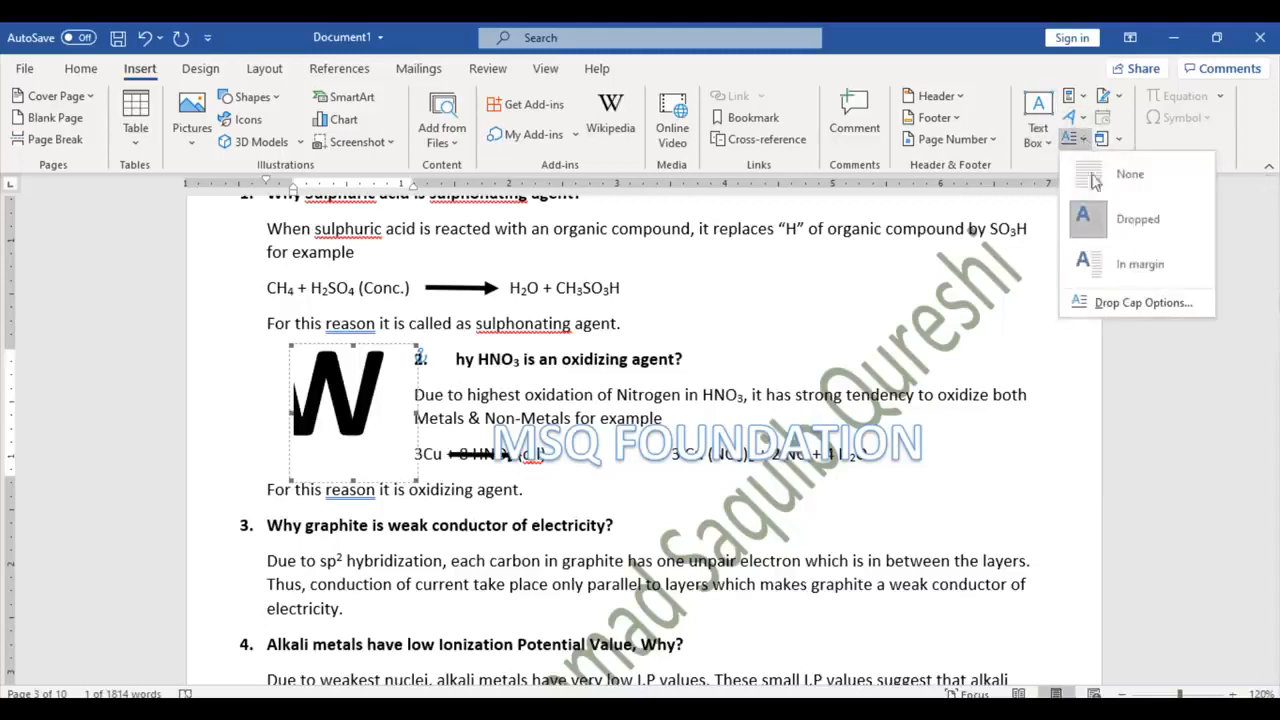
left_click(1108, 264)
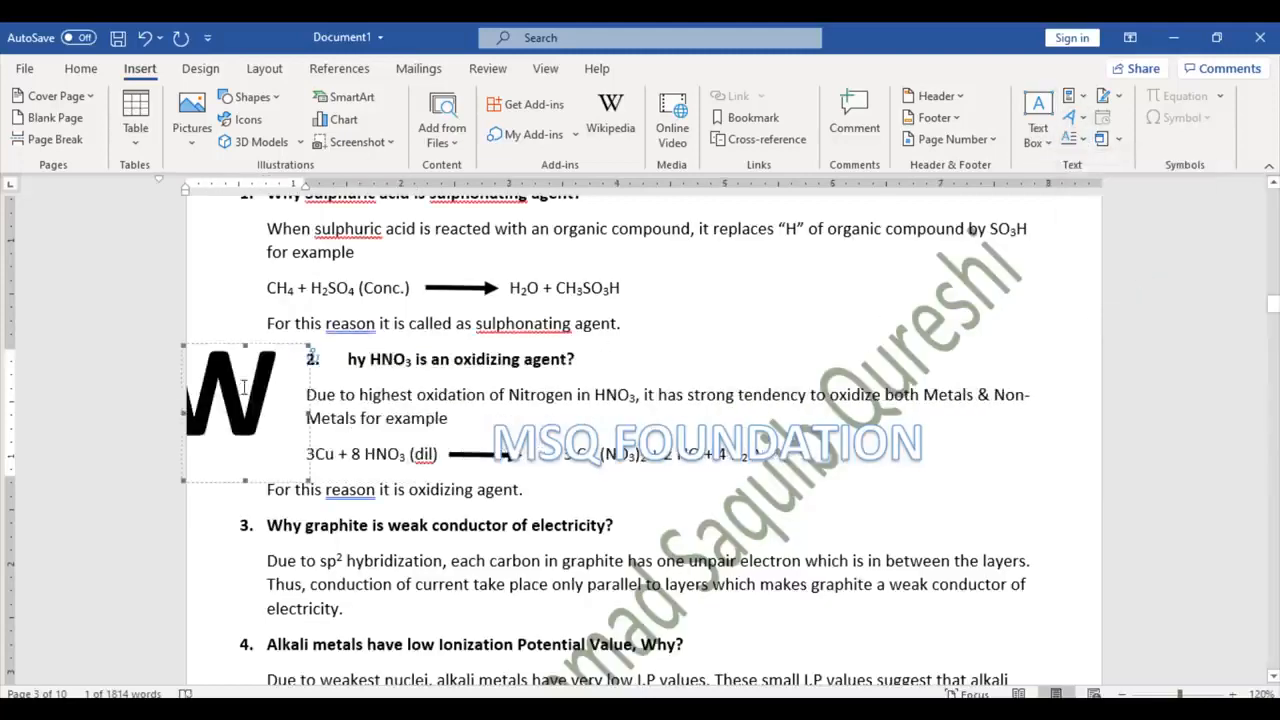
left_click(1074, 139)
left_click(1110, 175)
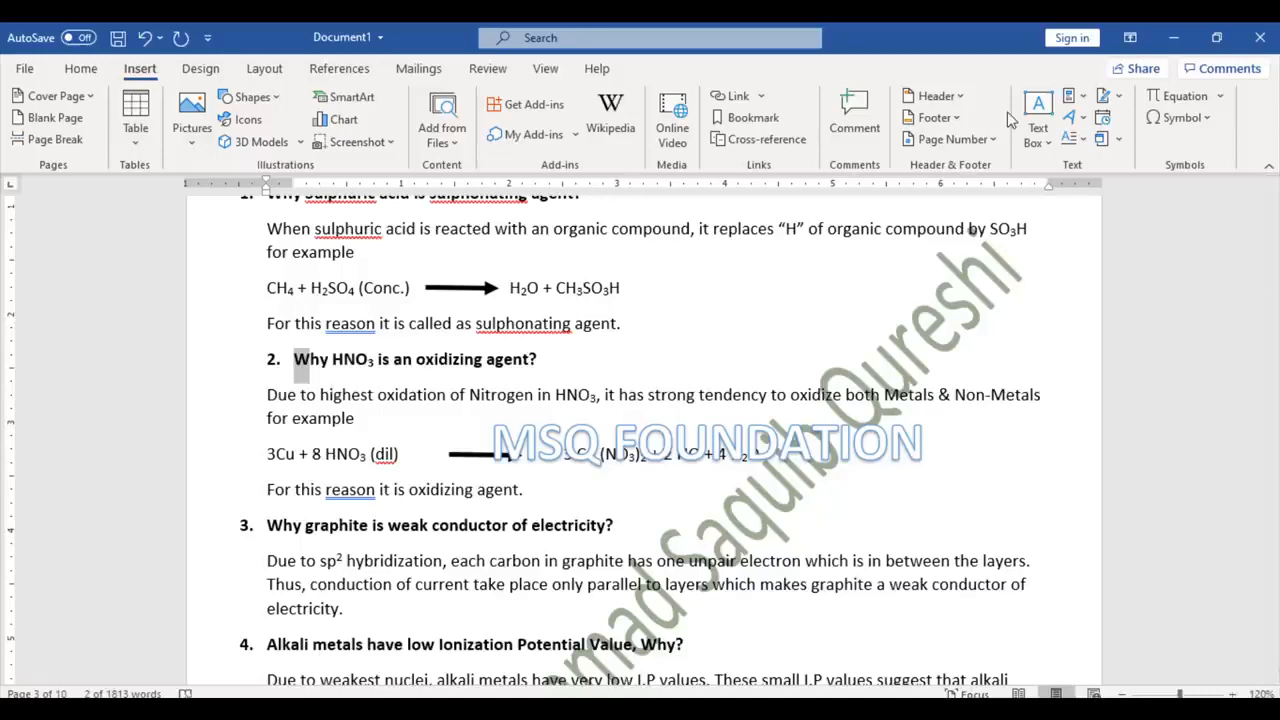
Step: Add blank lines below item d) and insert an Office signature line naming the suggested signer
left_click(1122, 102)
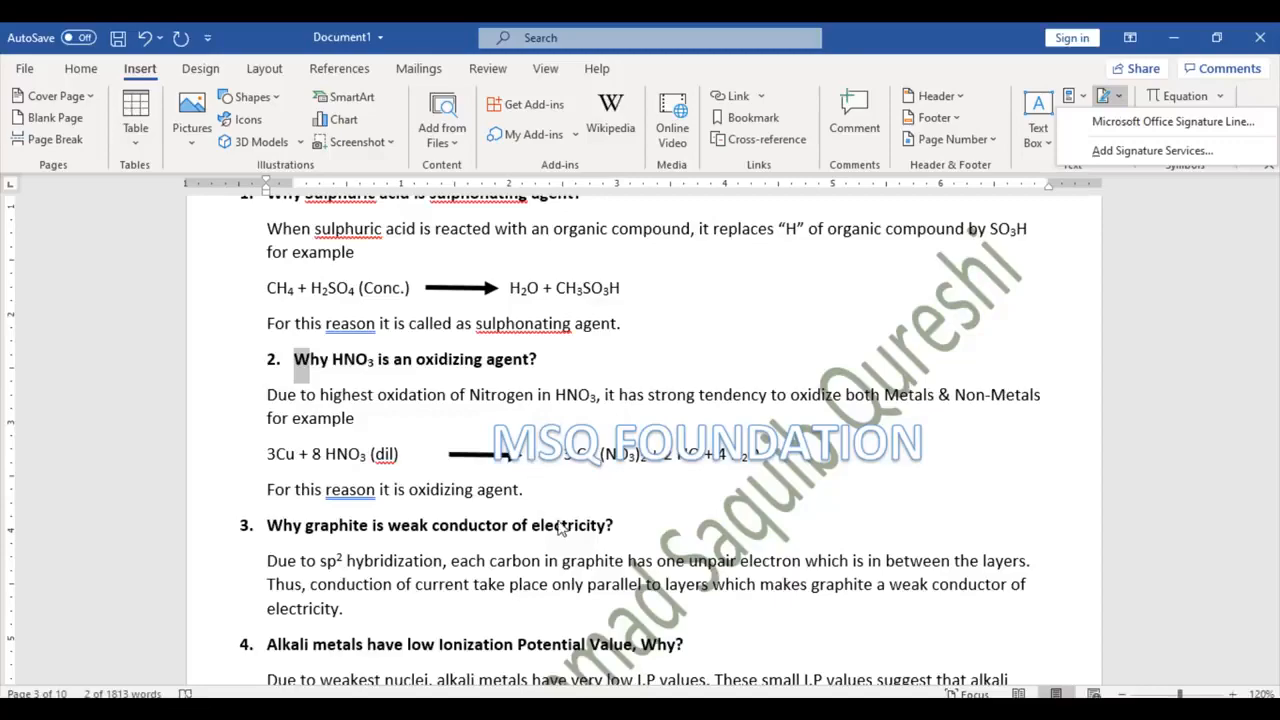
left_click(560, 524)
scroll(560, 520, "down", 20)
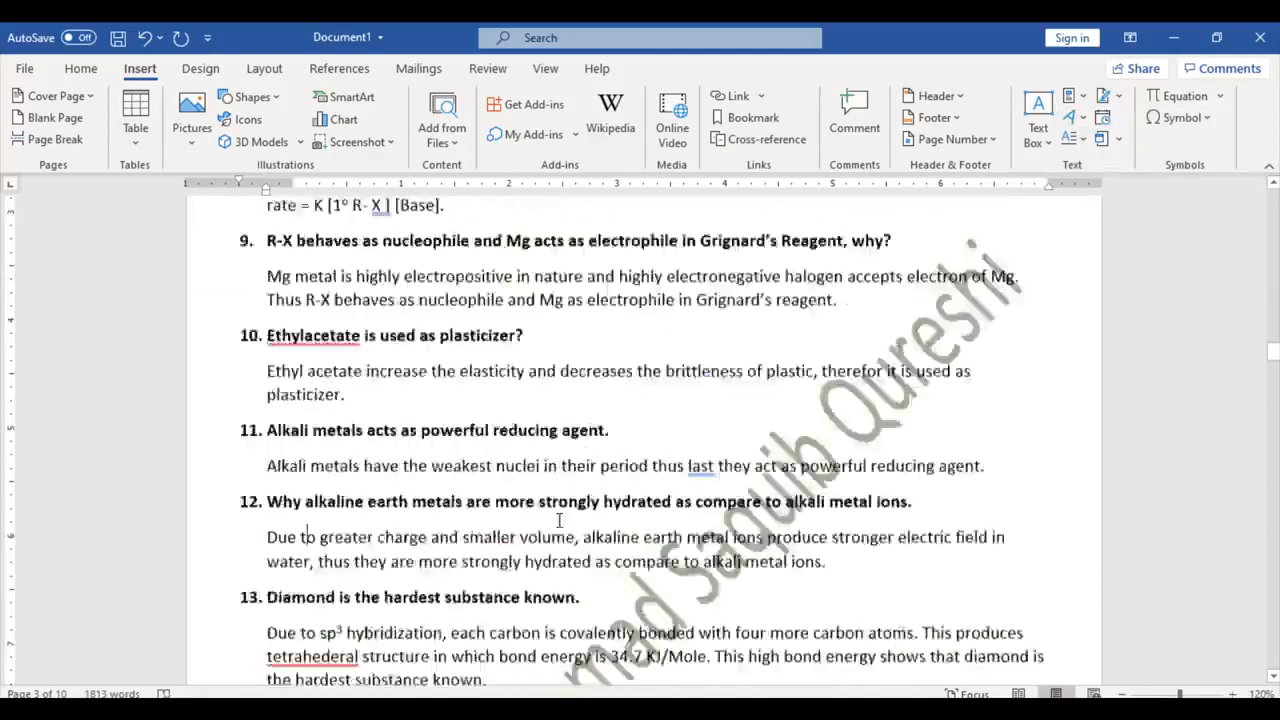
scroll(560, 520, "down", 20)
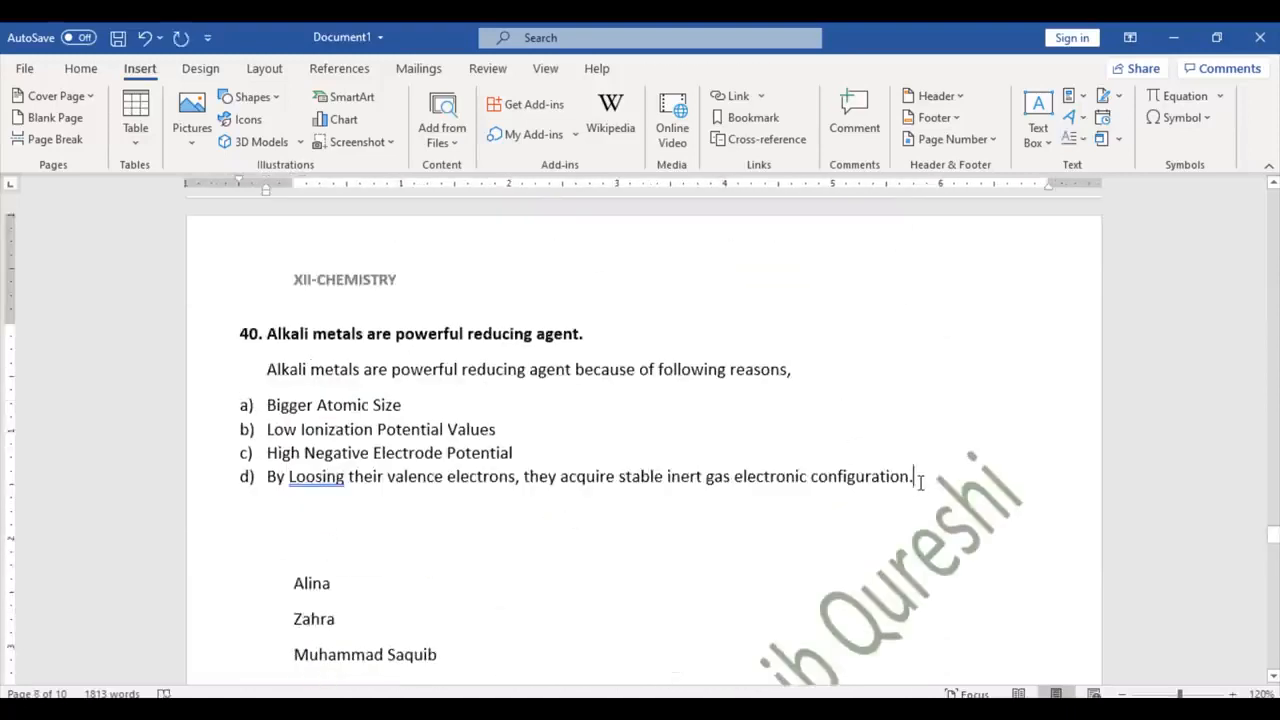
key("Return")
key("Return")
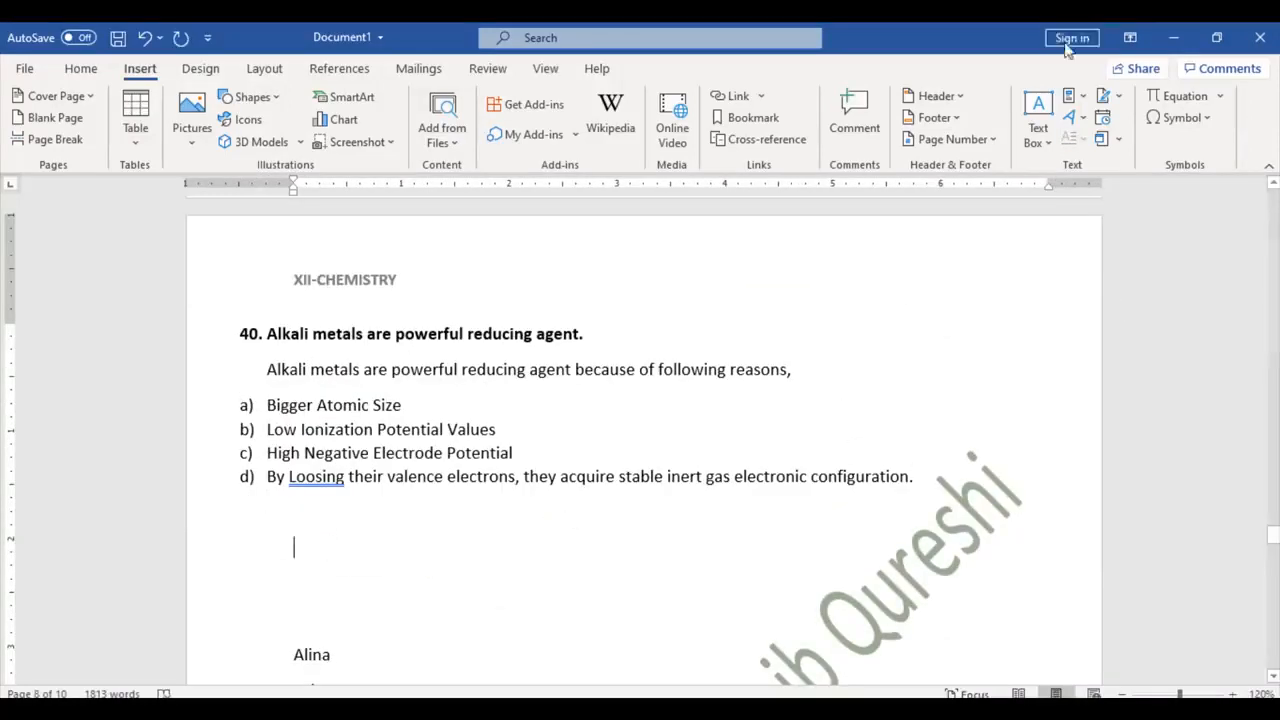
left_click(1118, 97)
left_click(1130, 125)
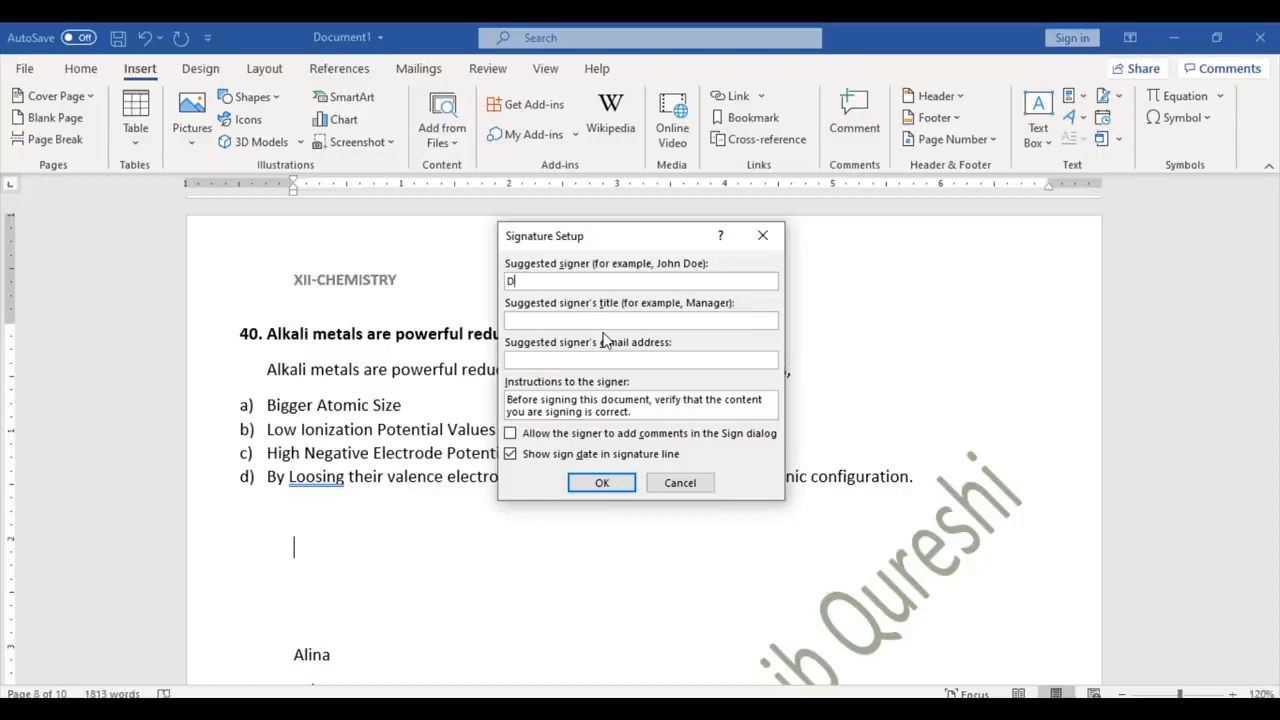
type("Dr. Muhammad Saquib Qureshi")
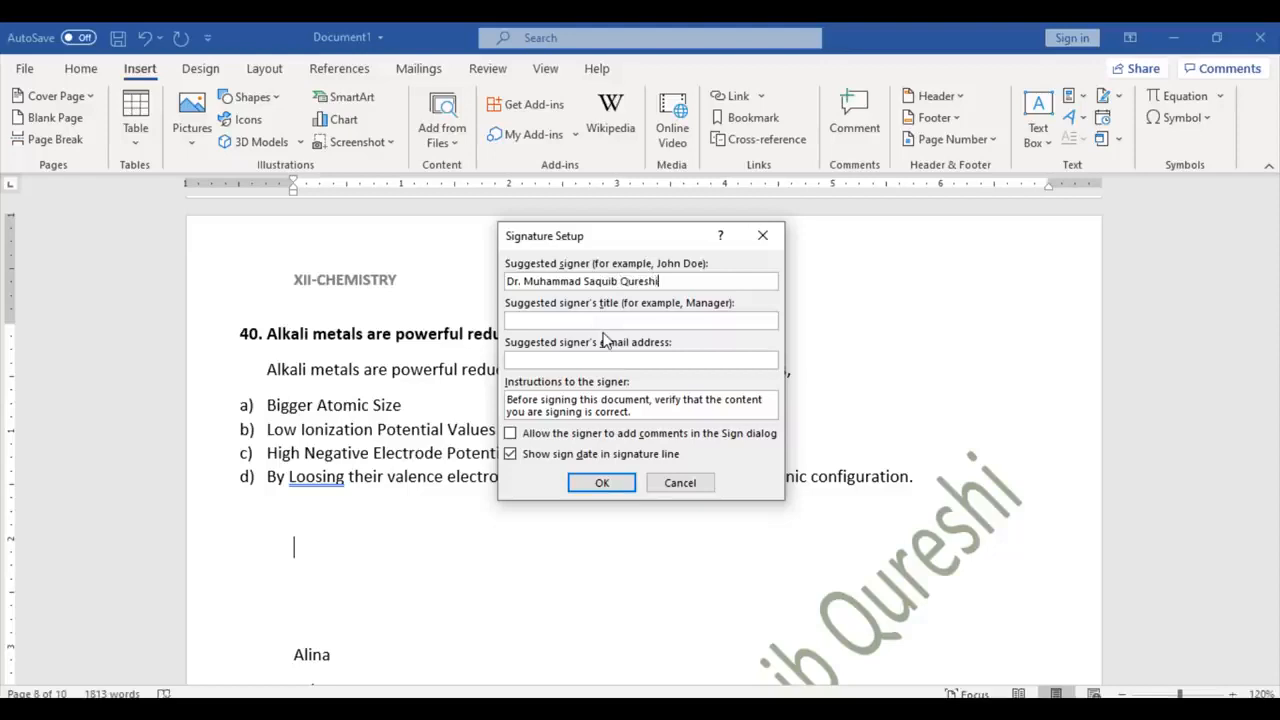
left_click(606, 484)
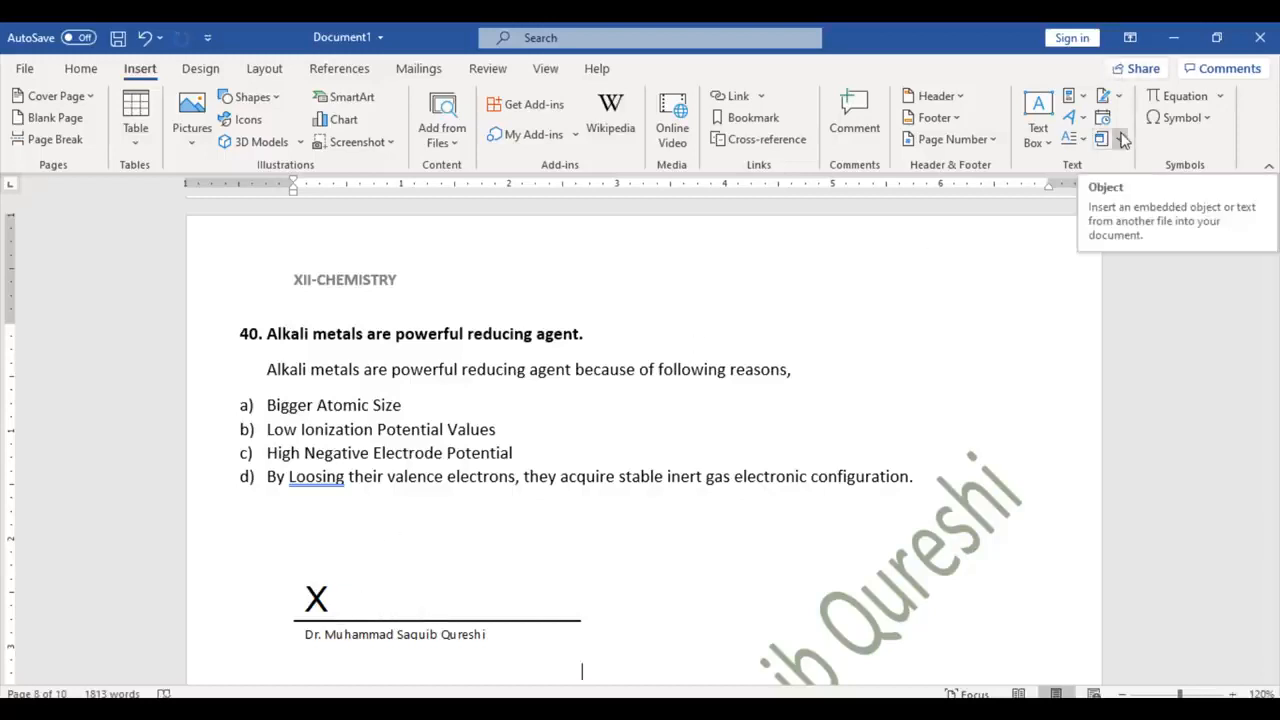
Step: Insert the Binomial Theorem equation at the end of item d)
left_click(923, 476)
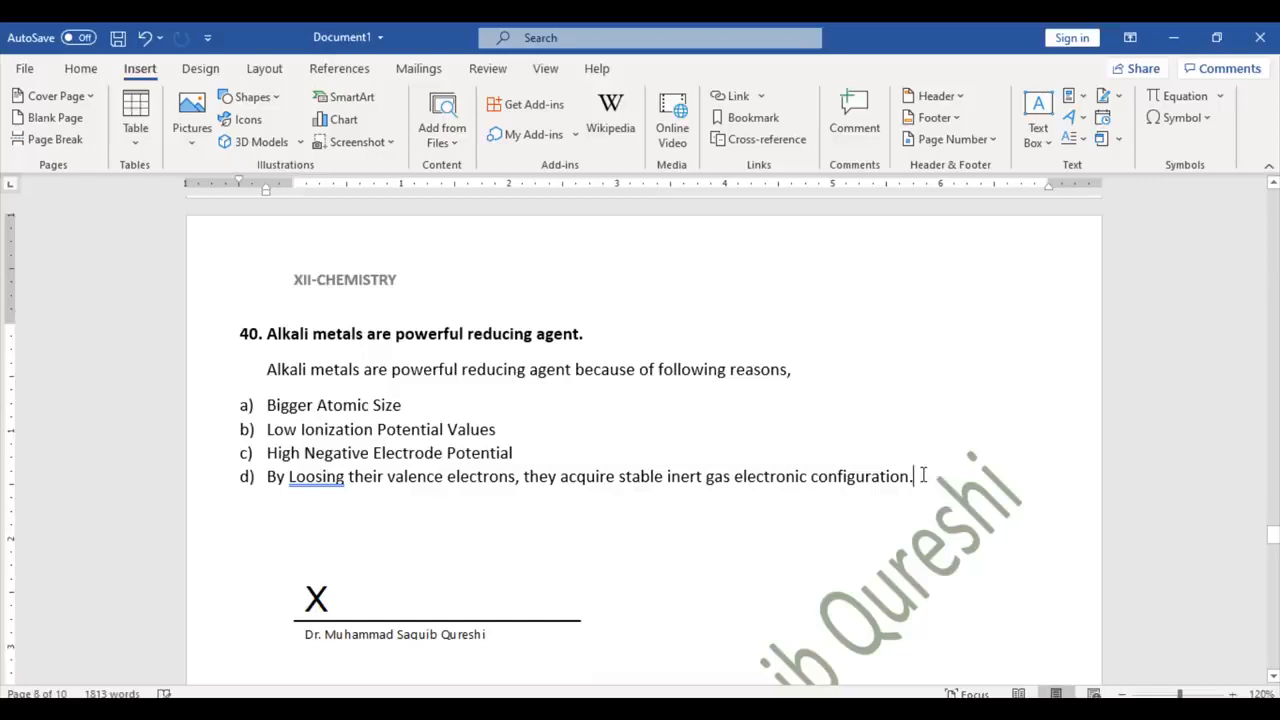
left_click(1222, 97)
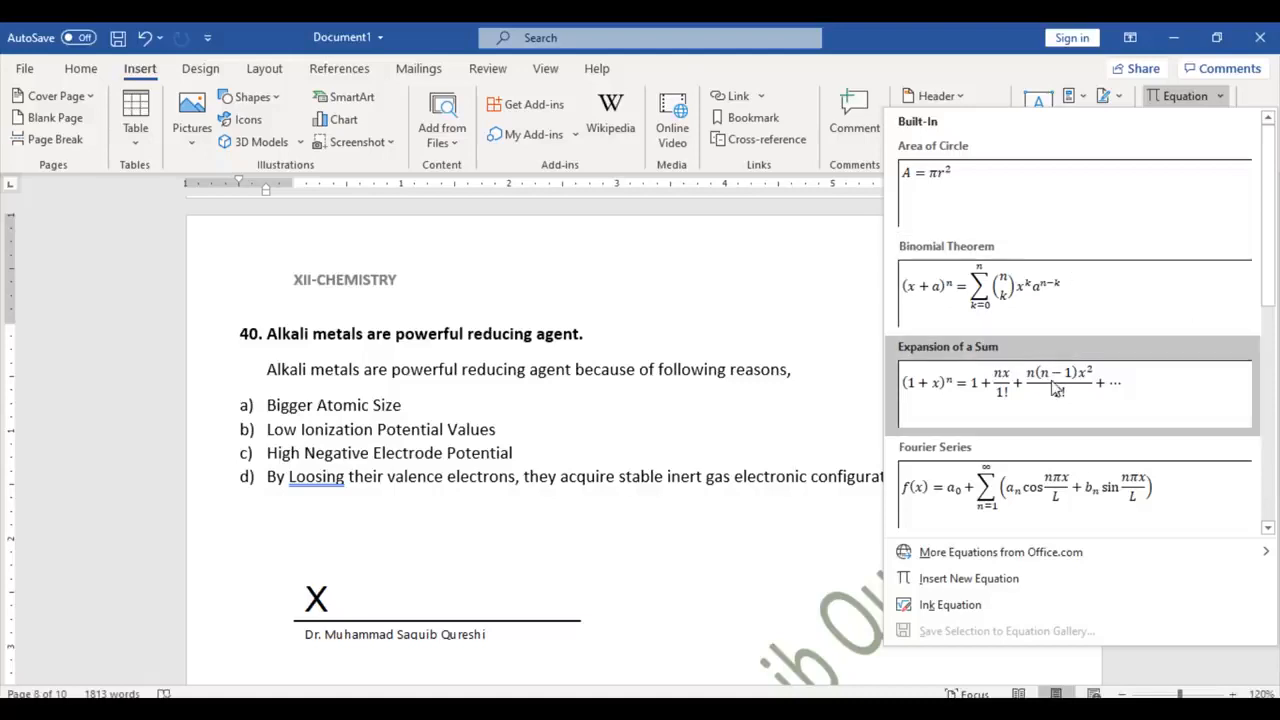
left_click(1073, 297)
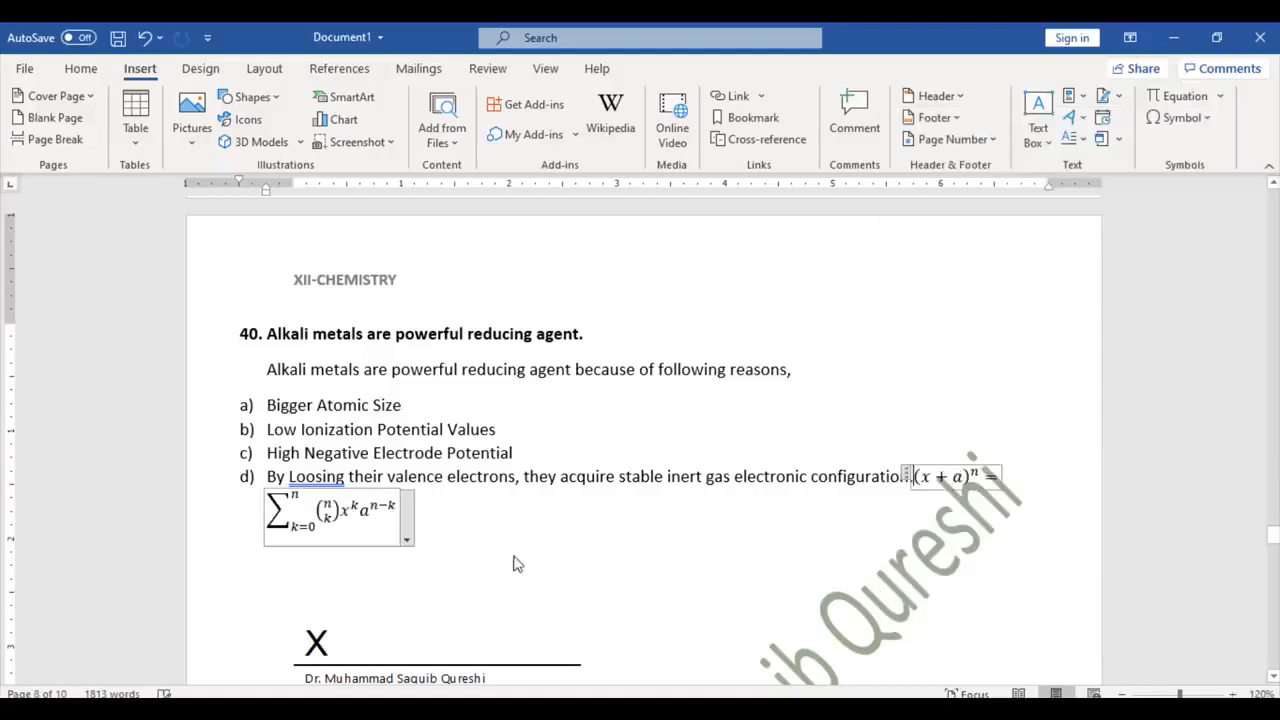
Step: Add a stacked fraction 5/2 in front of (x+a)^n in the equation
left_click(330, 528)
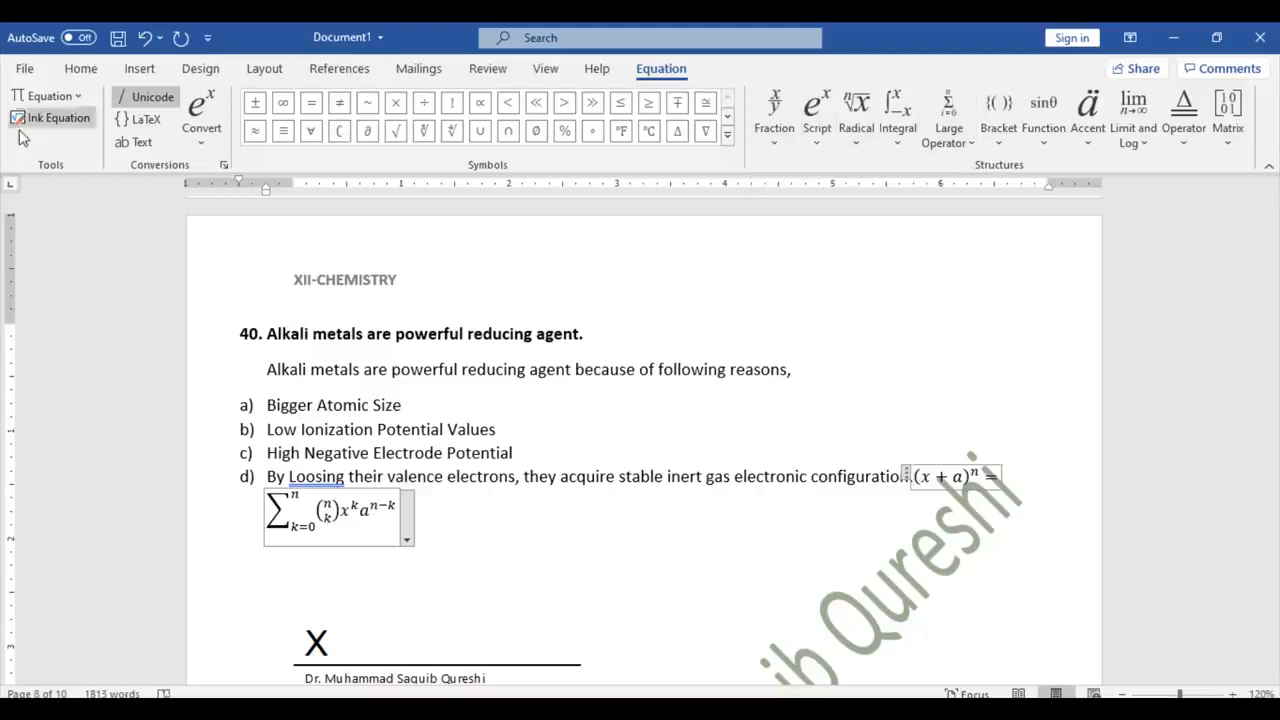
left_click(774, 110)
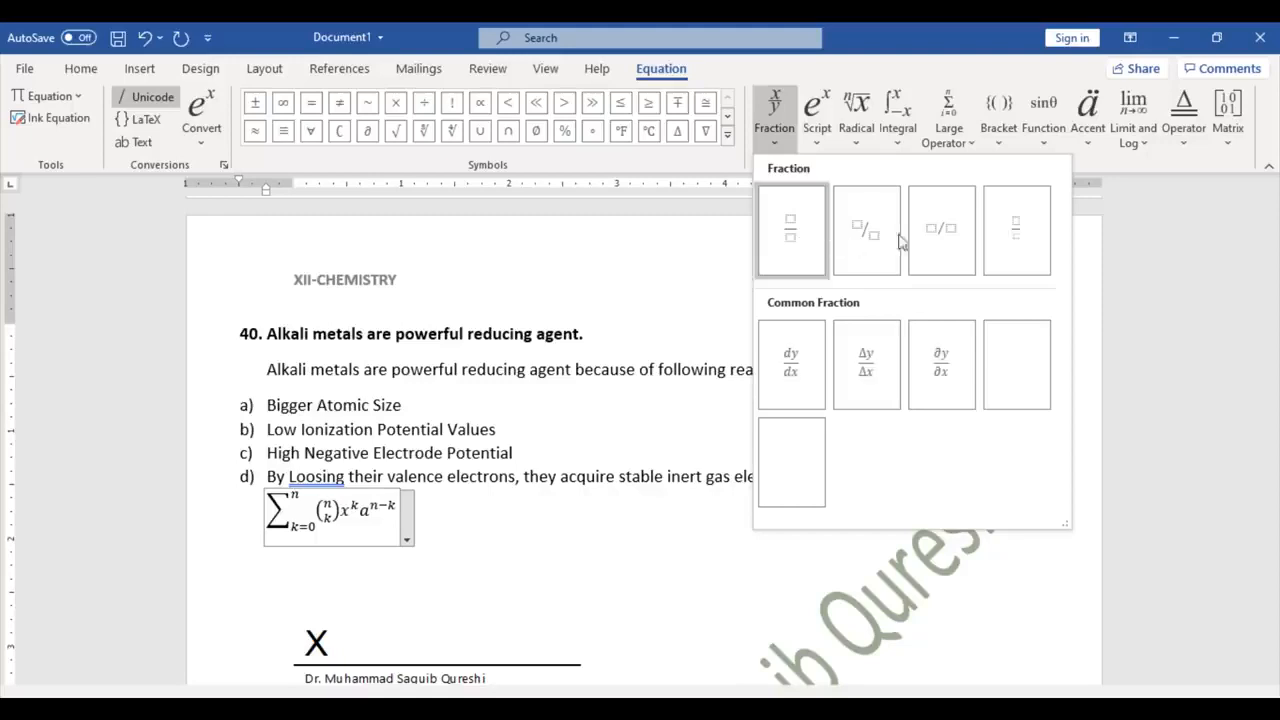
left_click(791, 240)
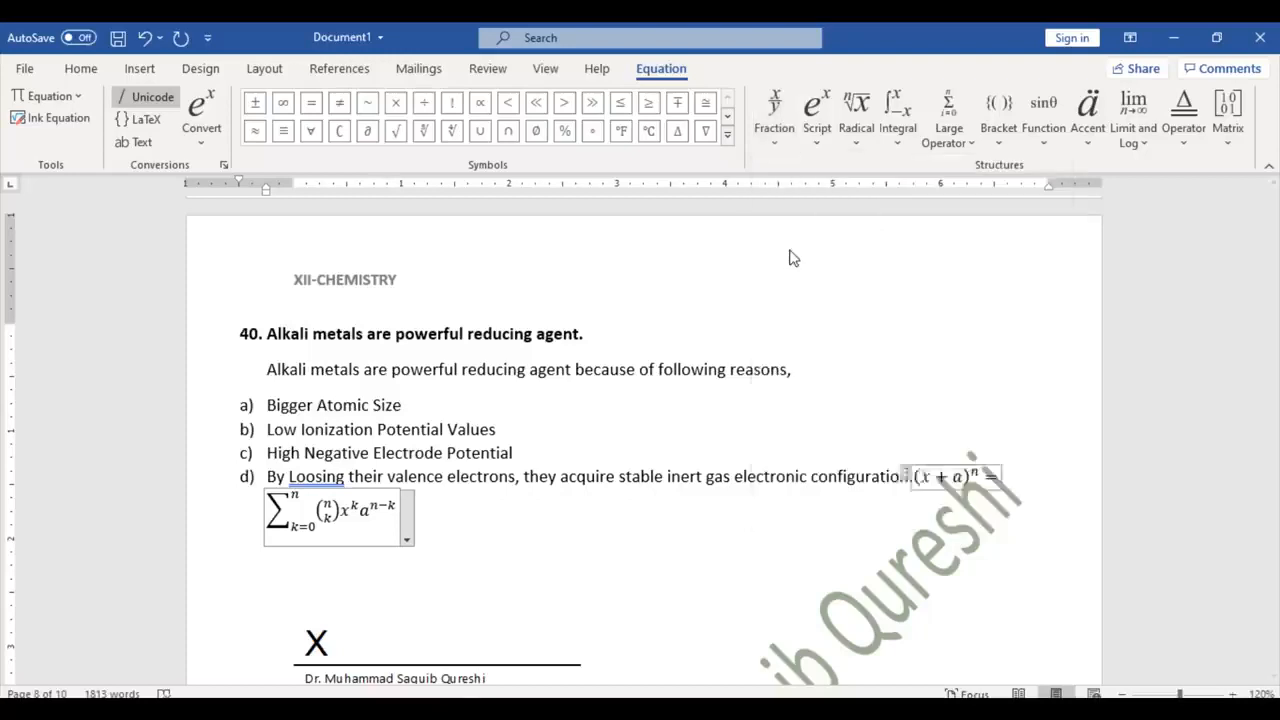
left_click(919, 476)
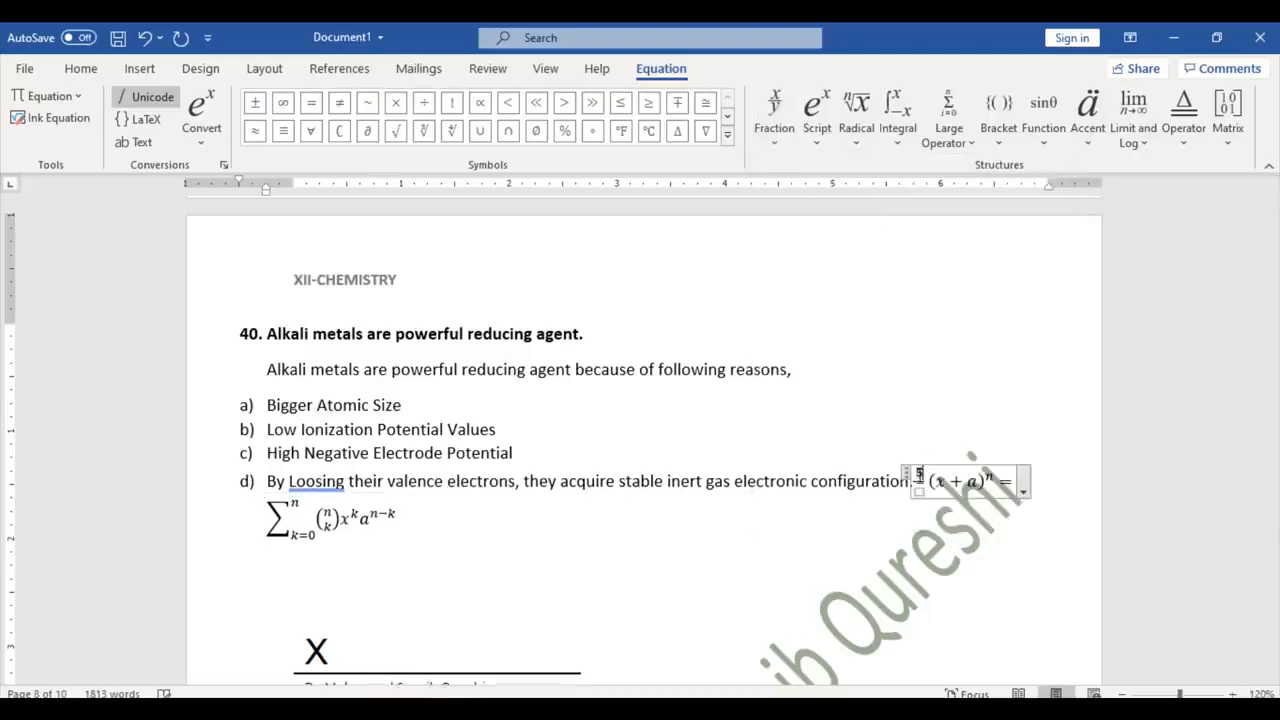
type("5")
key("Down")
type("2")
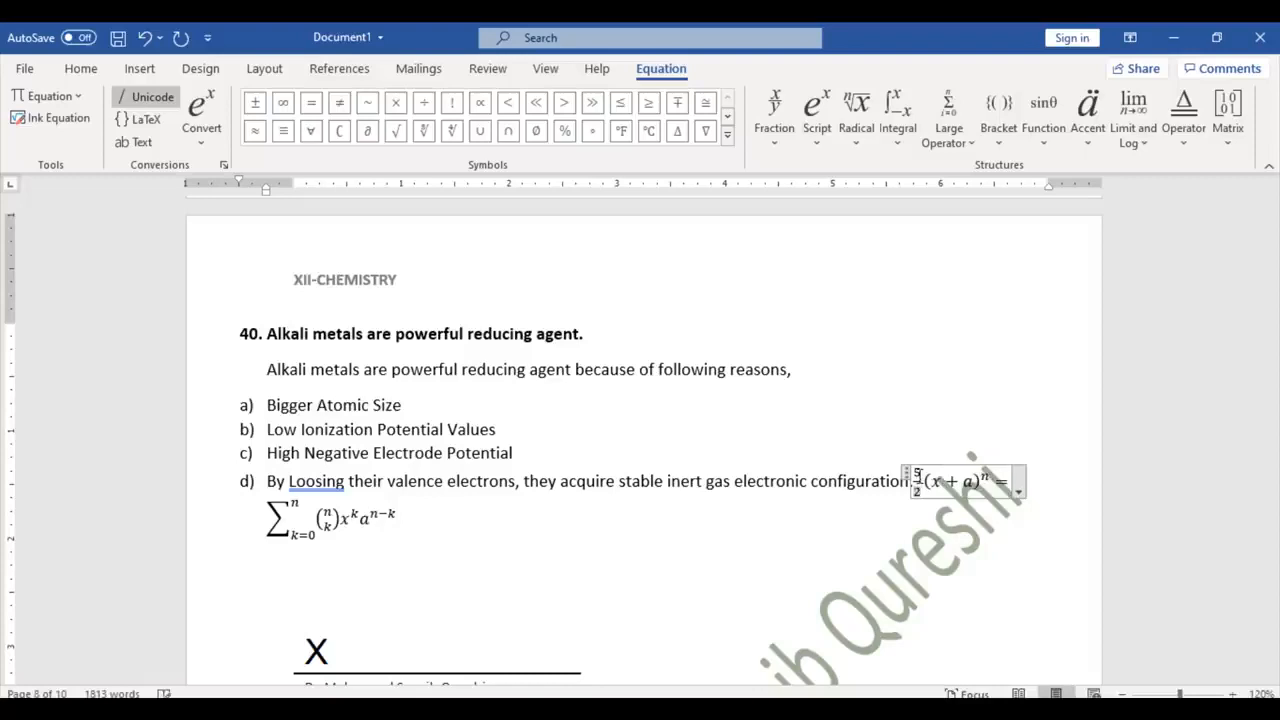
left_click(855, 110)
left_click(868, 143)
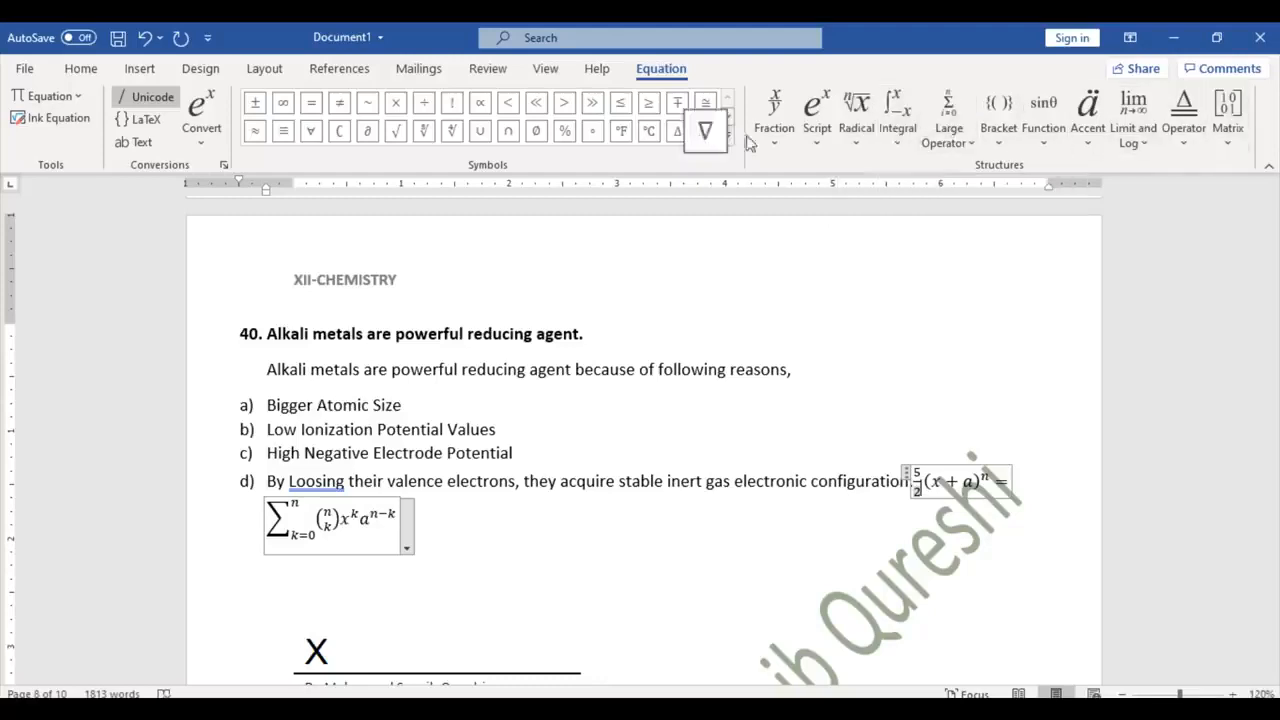
left_click(134, 76)
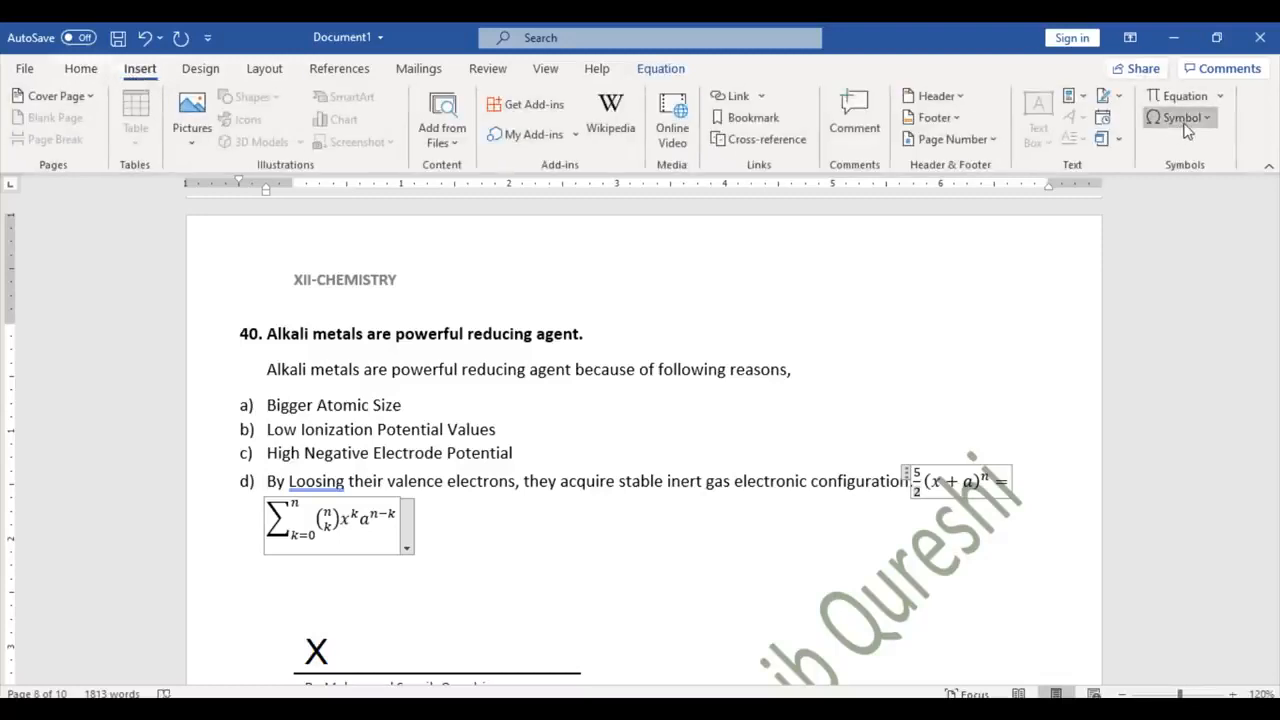
left_click(1184, 127)
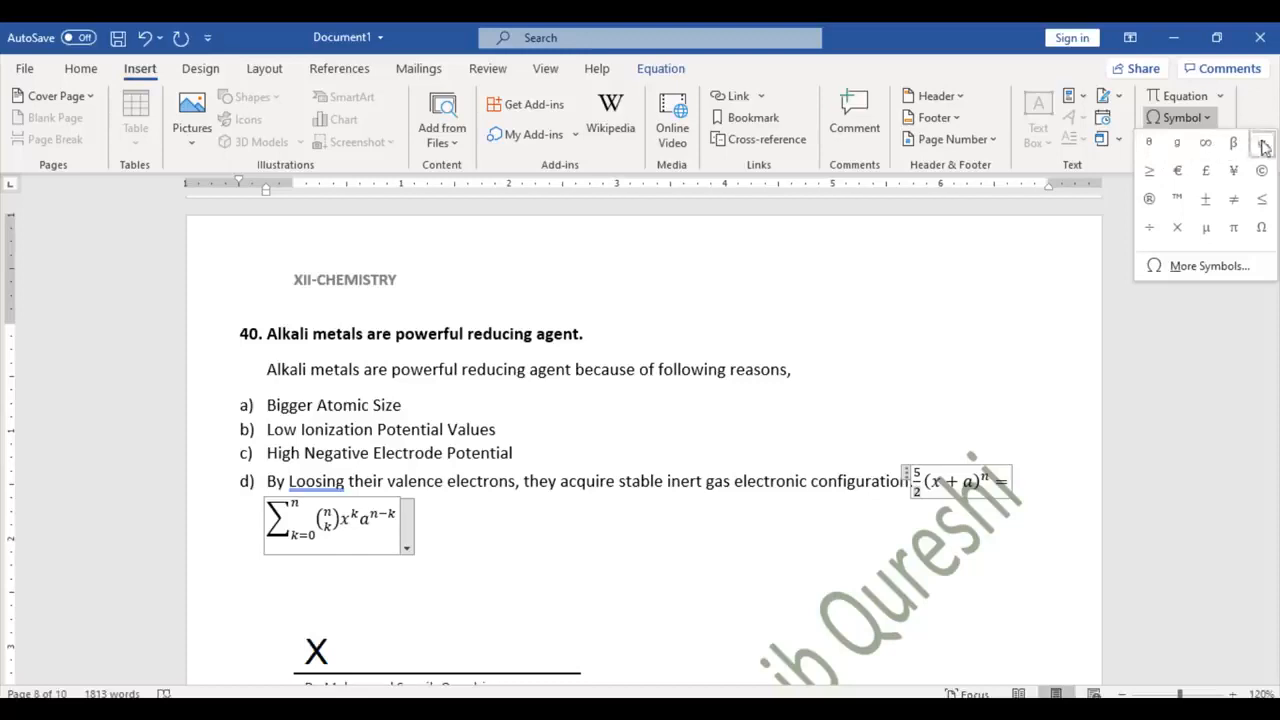
left_click(1214, 269)
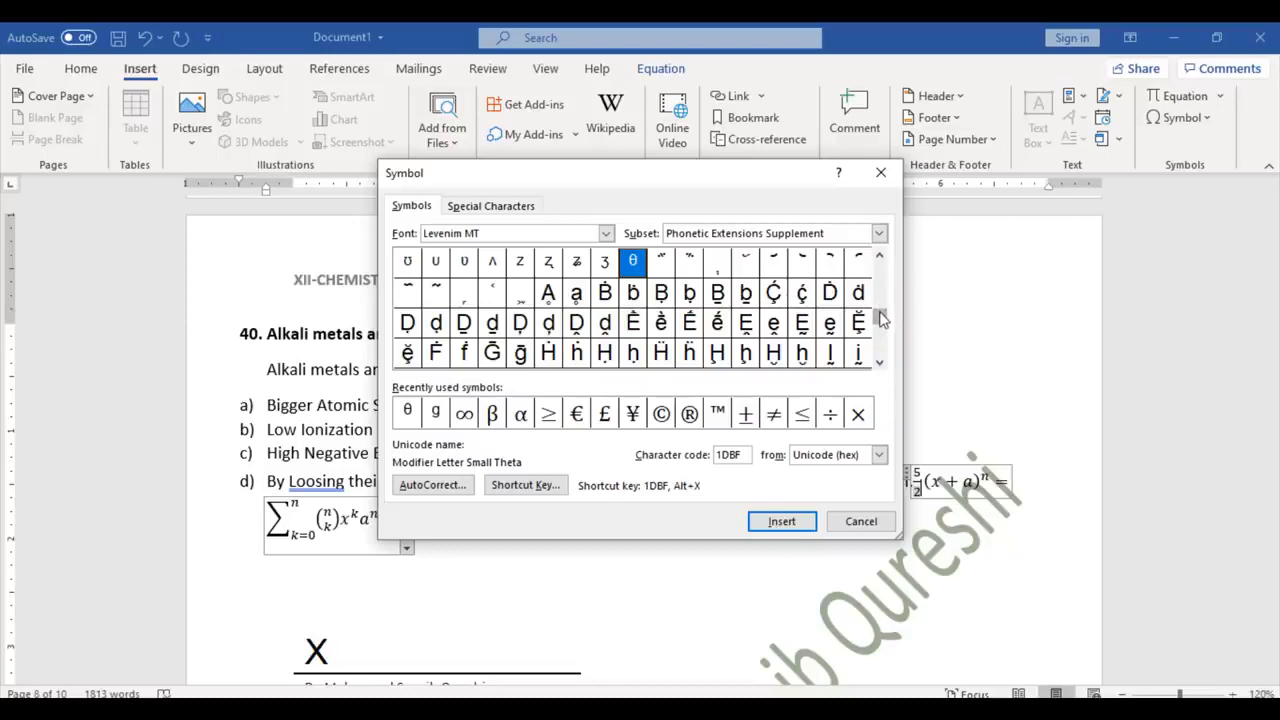
left_click_drag(881, 318, 880, 258)
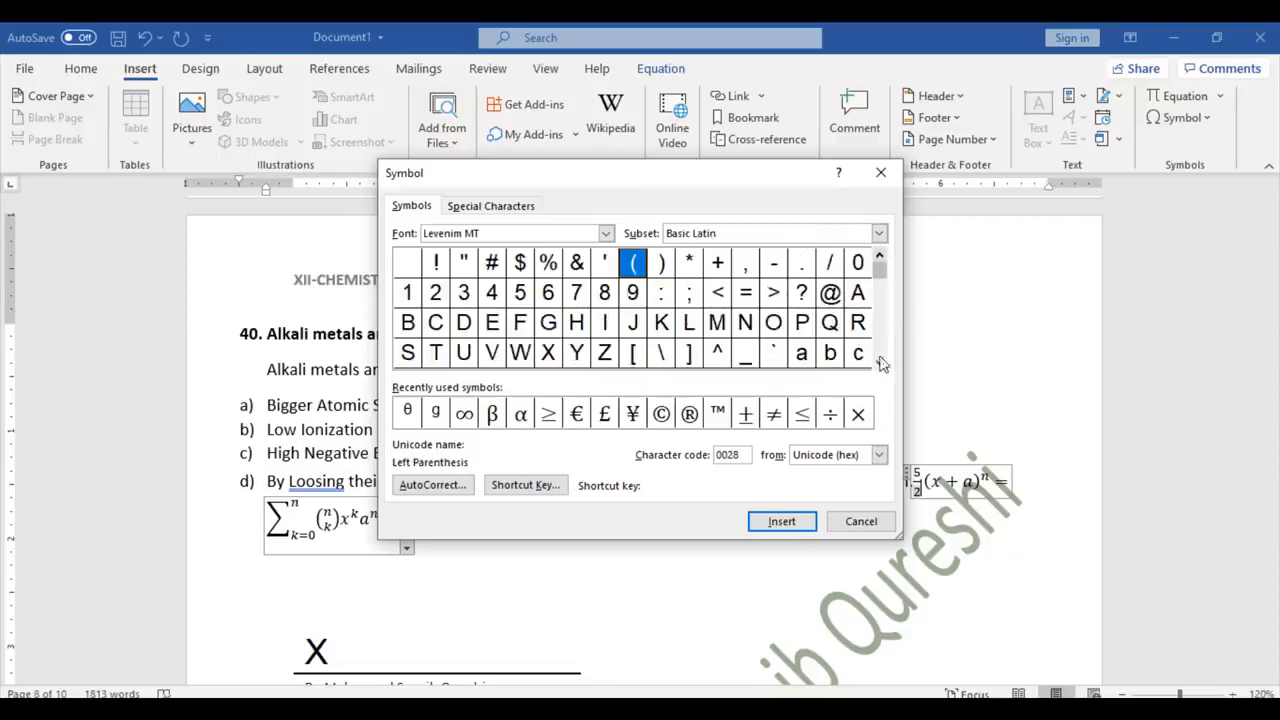
left_click_drag(881, 365, 881, 368)
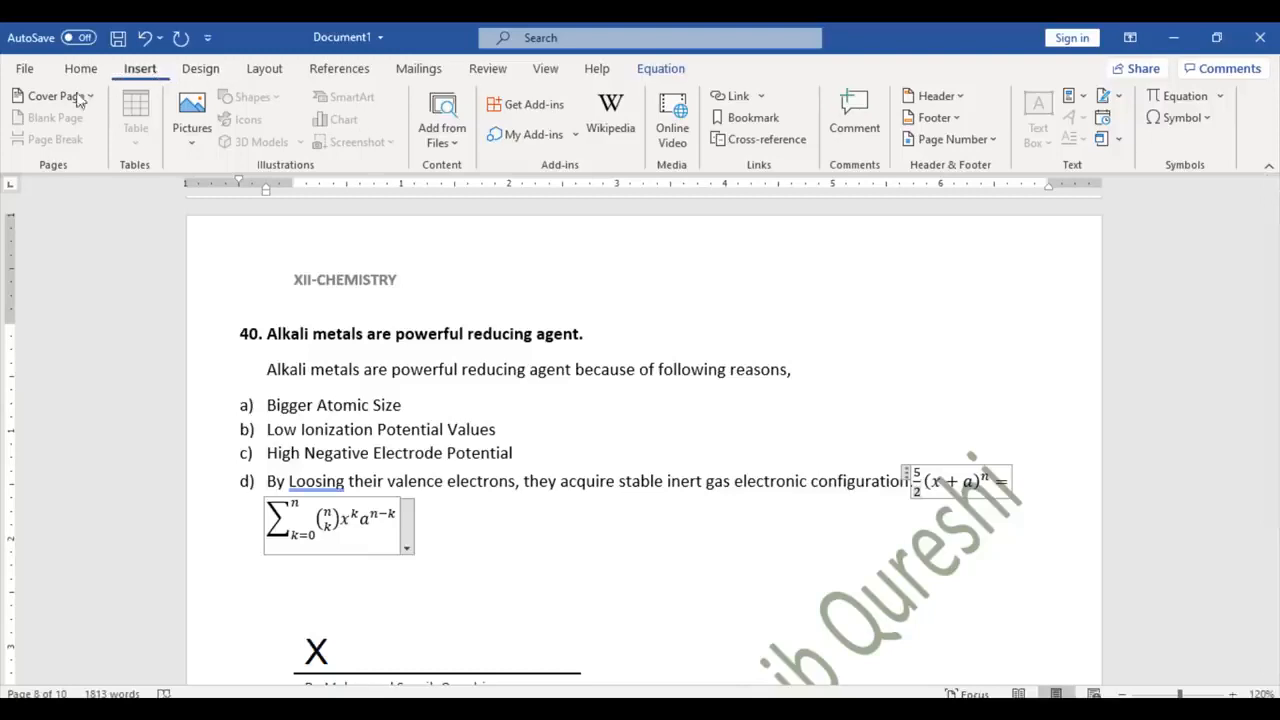
Step: Append a phone number after 'reducing agent.' at the end of the bold question 40 heading
left_click(300, 368)
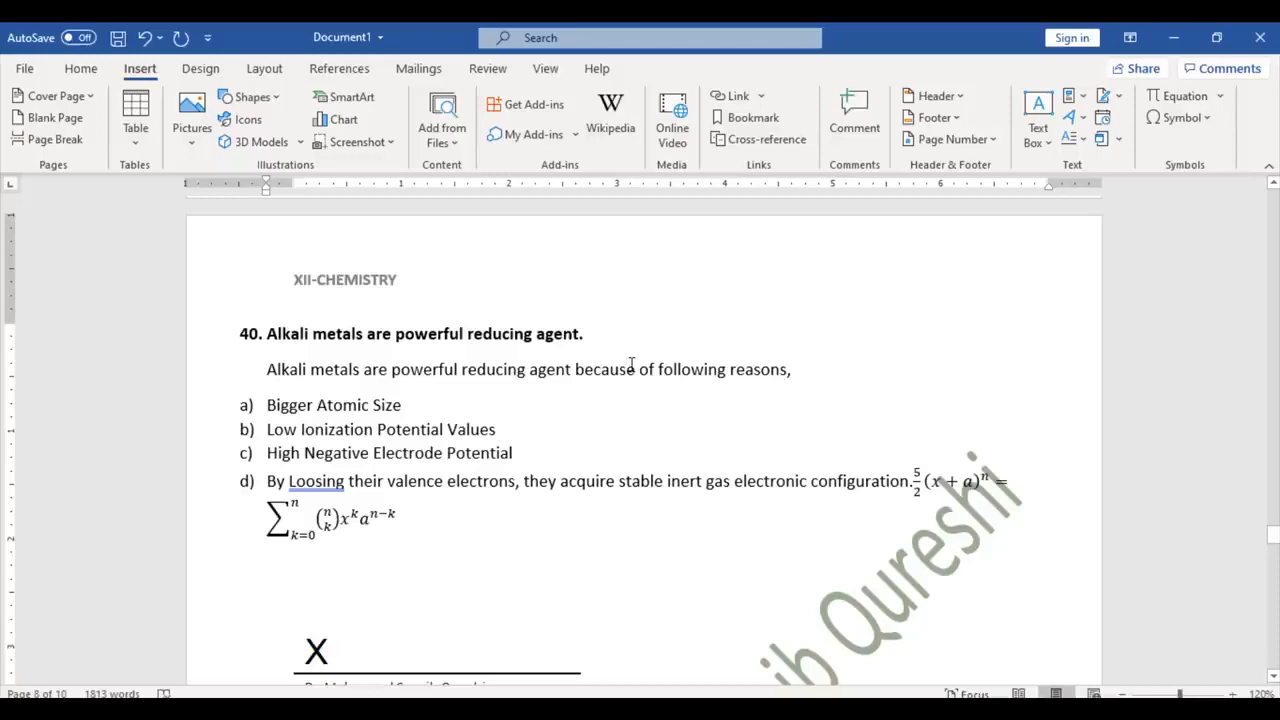
left_click(620, 334)
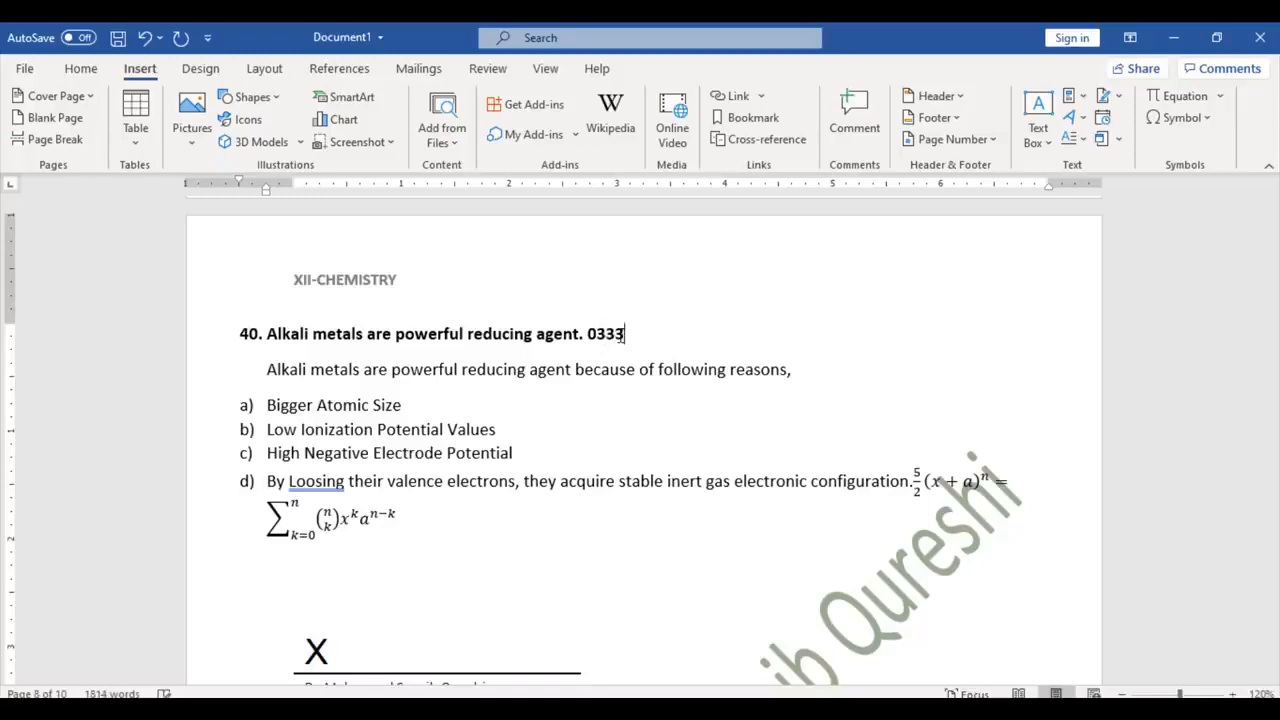
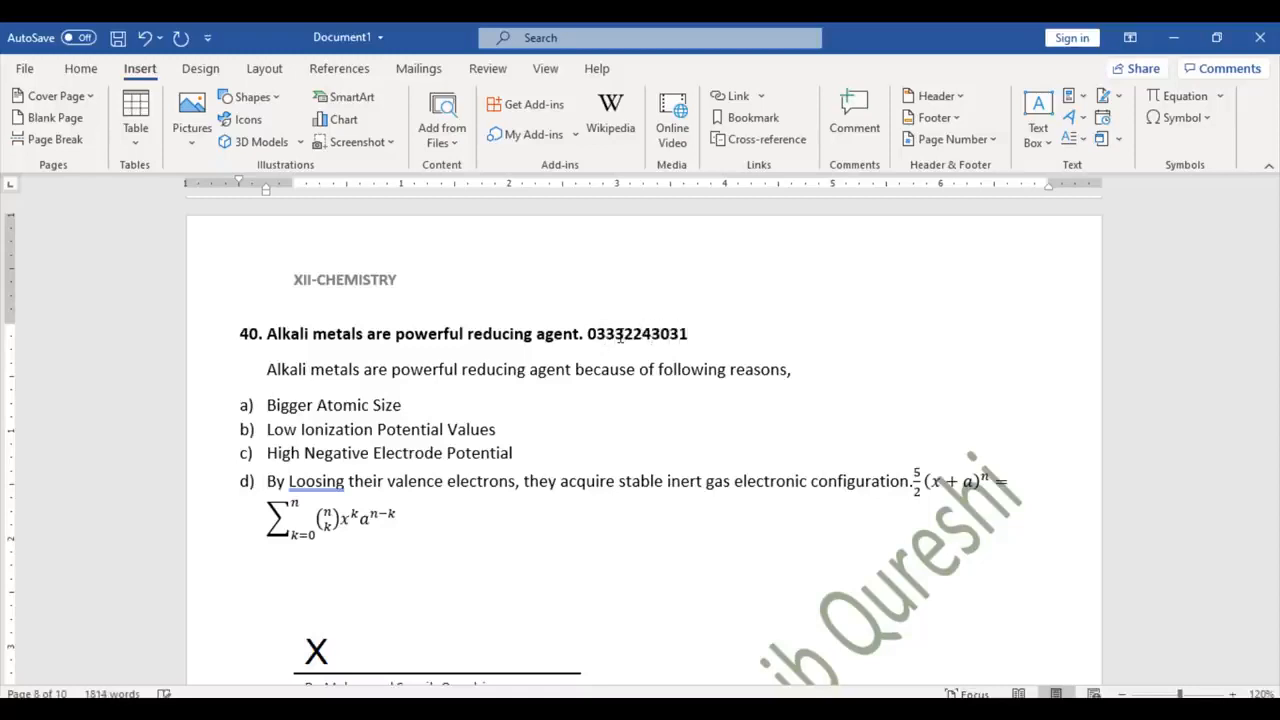